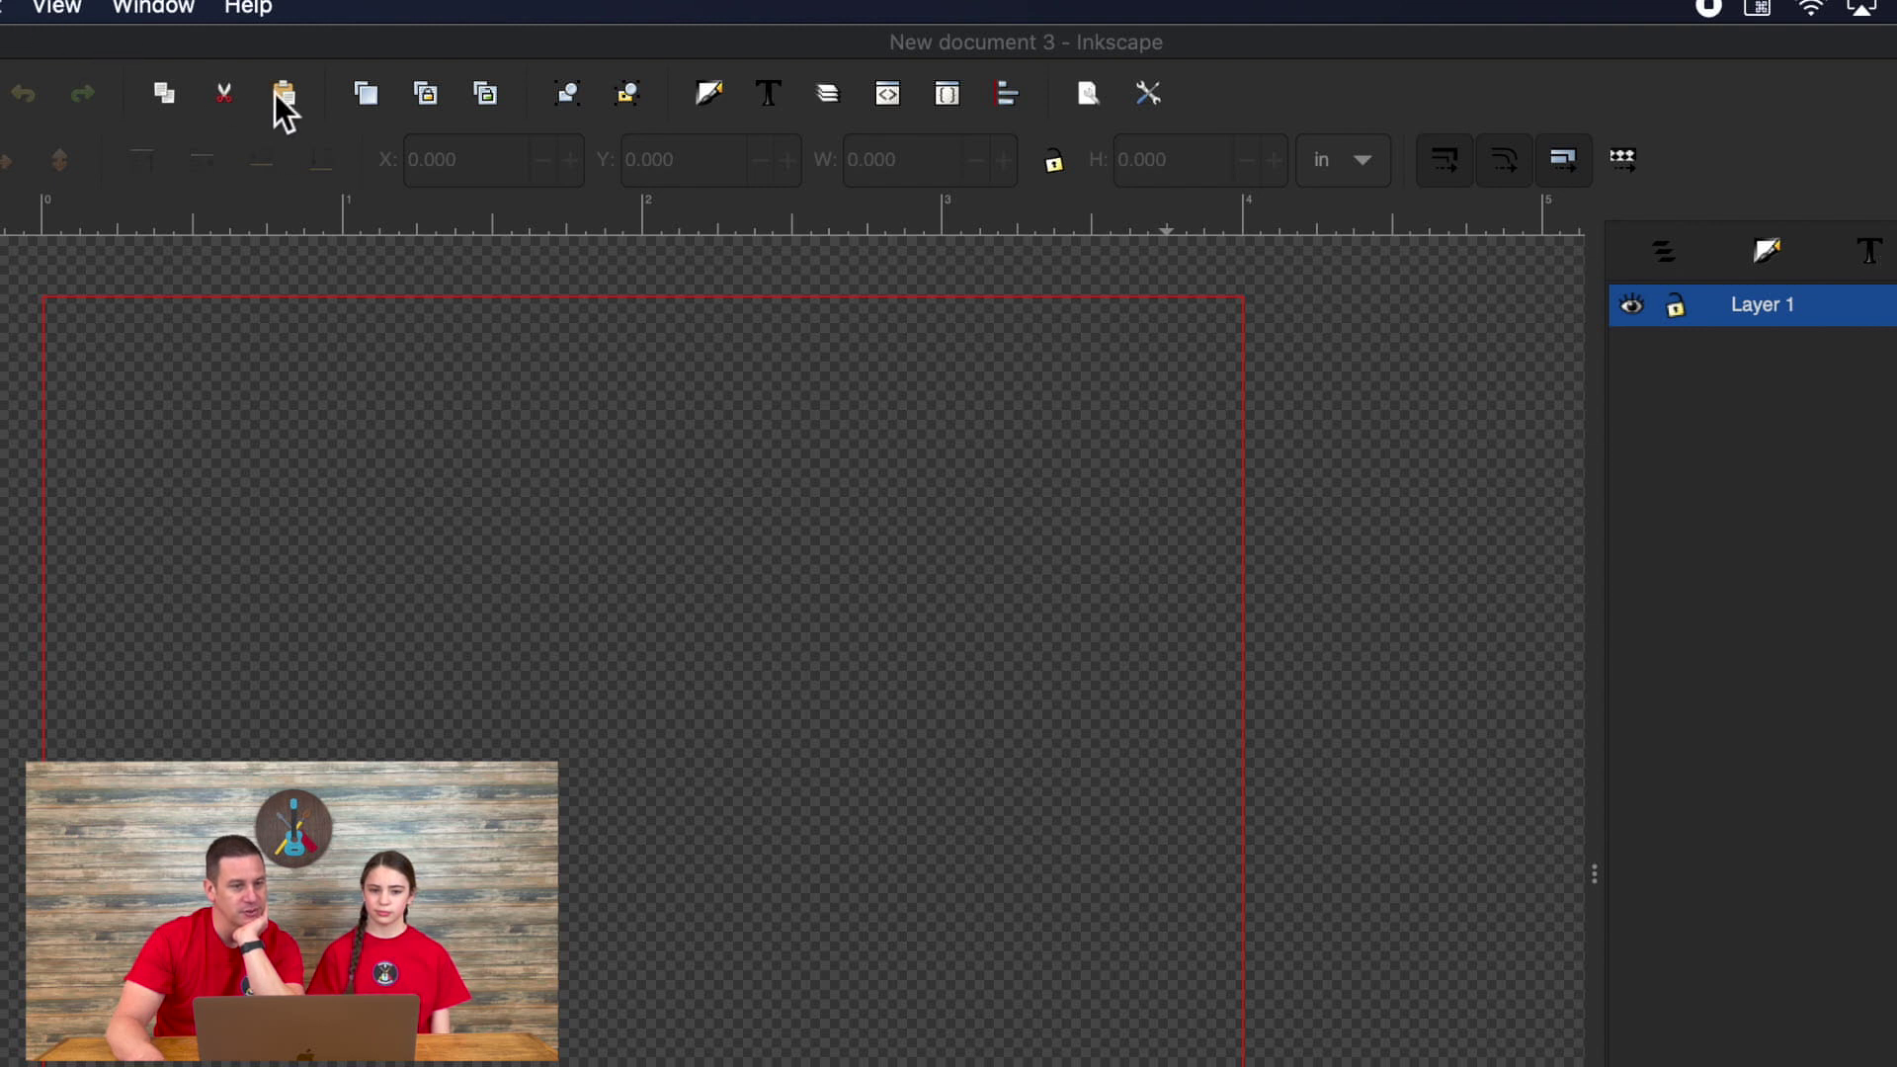
# Dock the Text and Font panel from the Text menu.
pyautogui.click(304, 8)
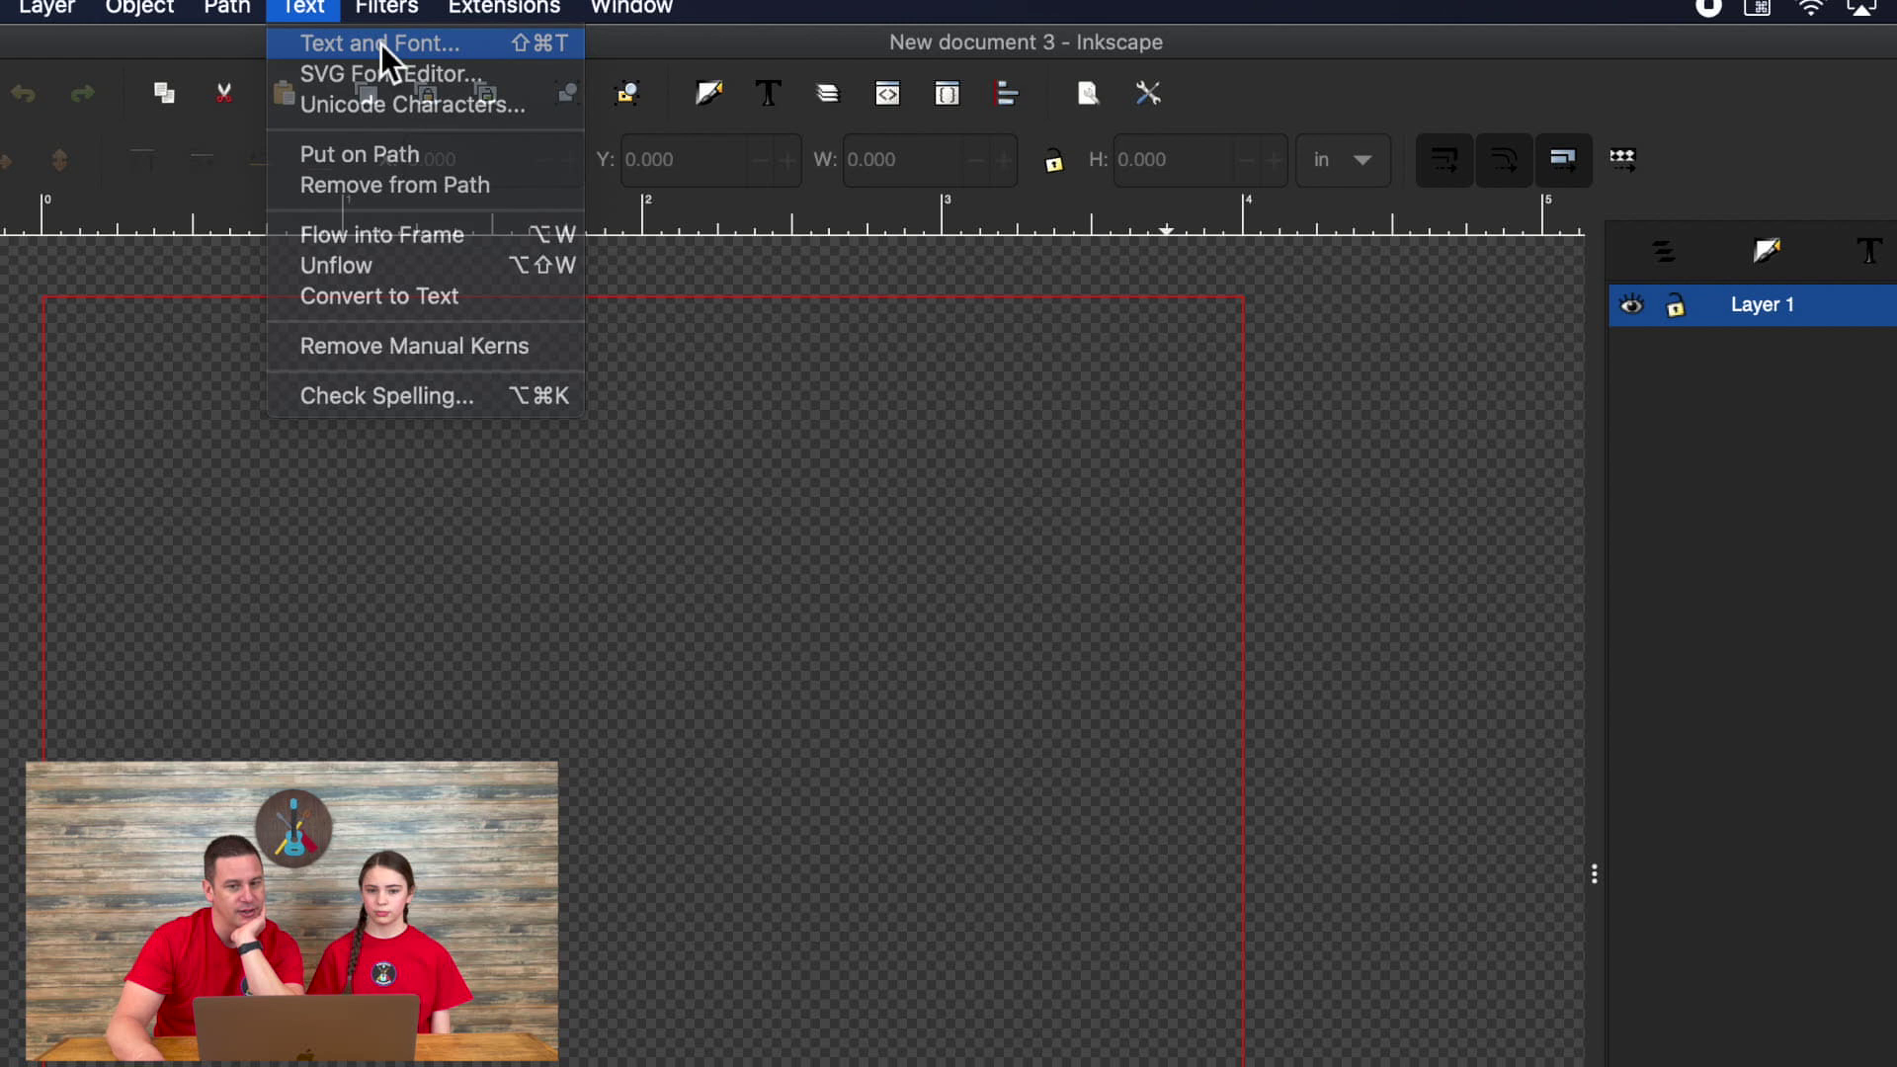
pyautogui.press('Escape')
pyautogui.click(1669, 229)
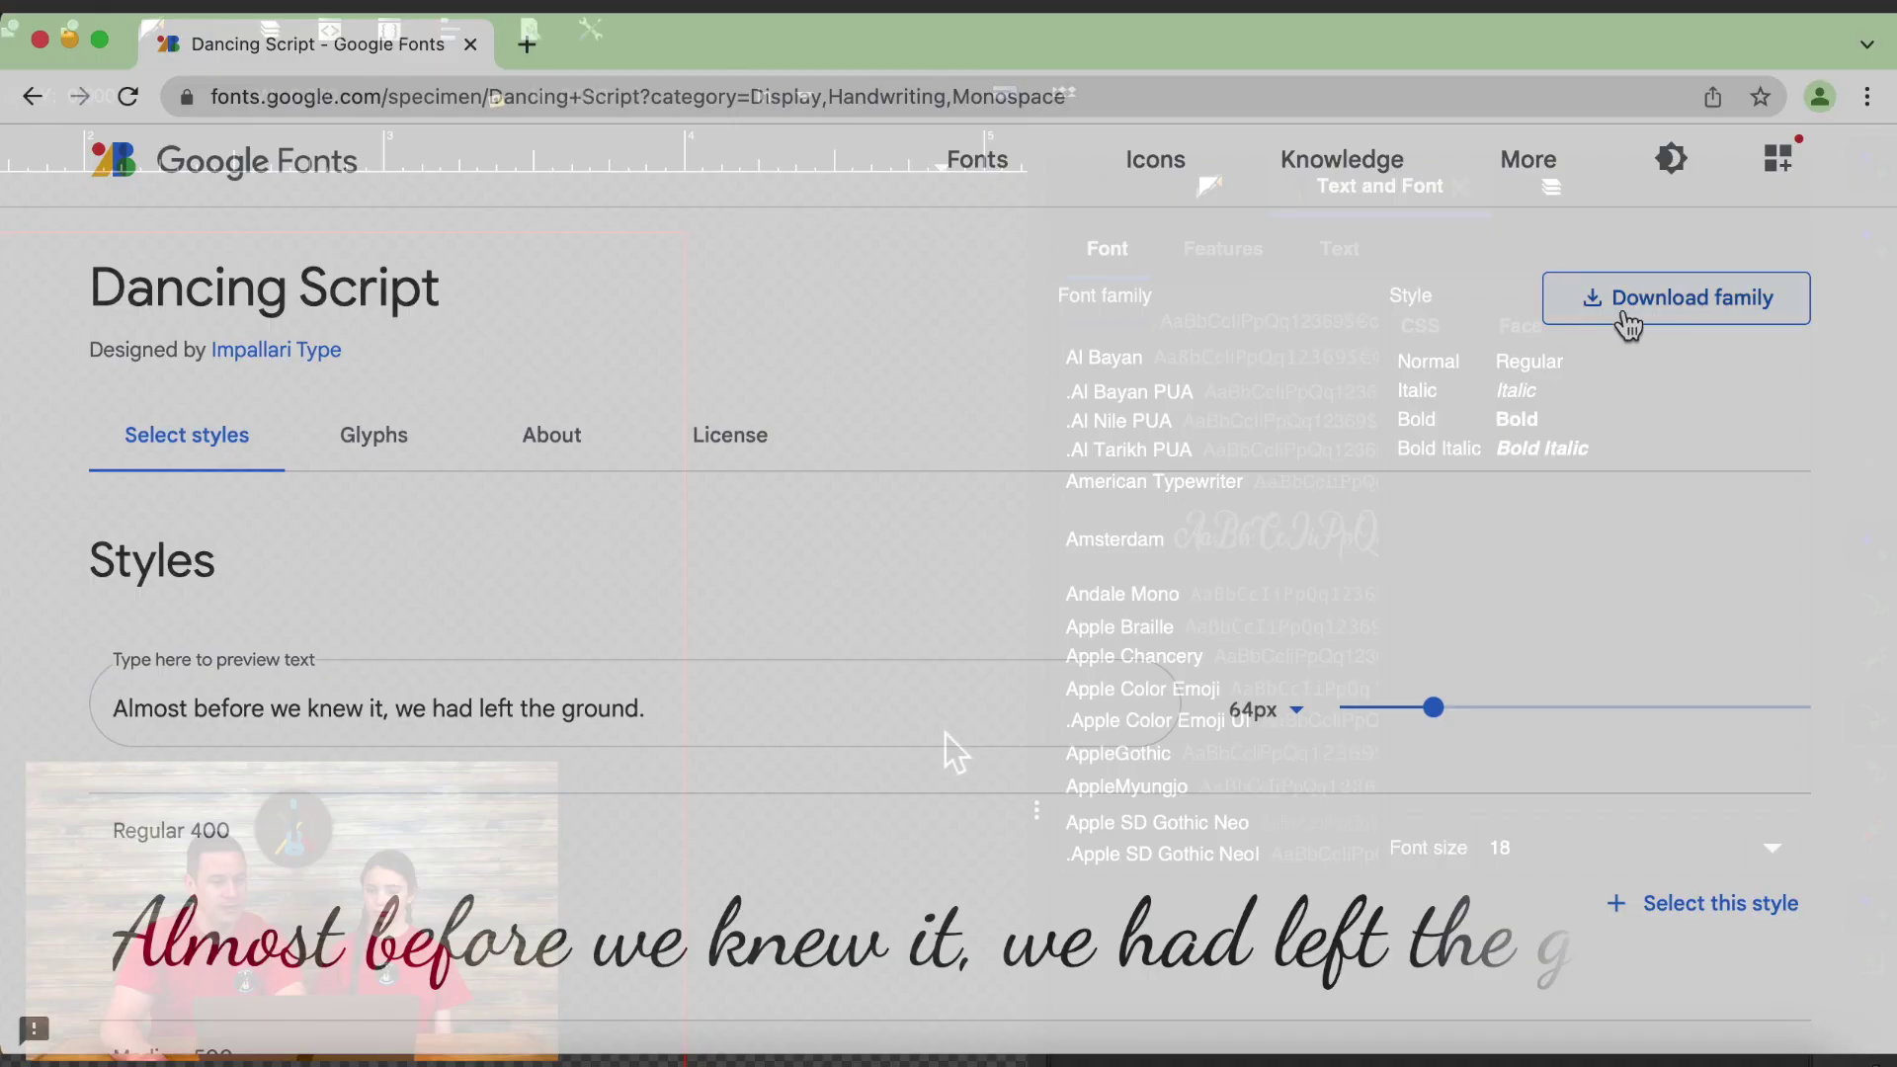
# Download the Dancing Script font family and choose it as the font.
pyautogui.click(1625, 318)
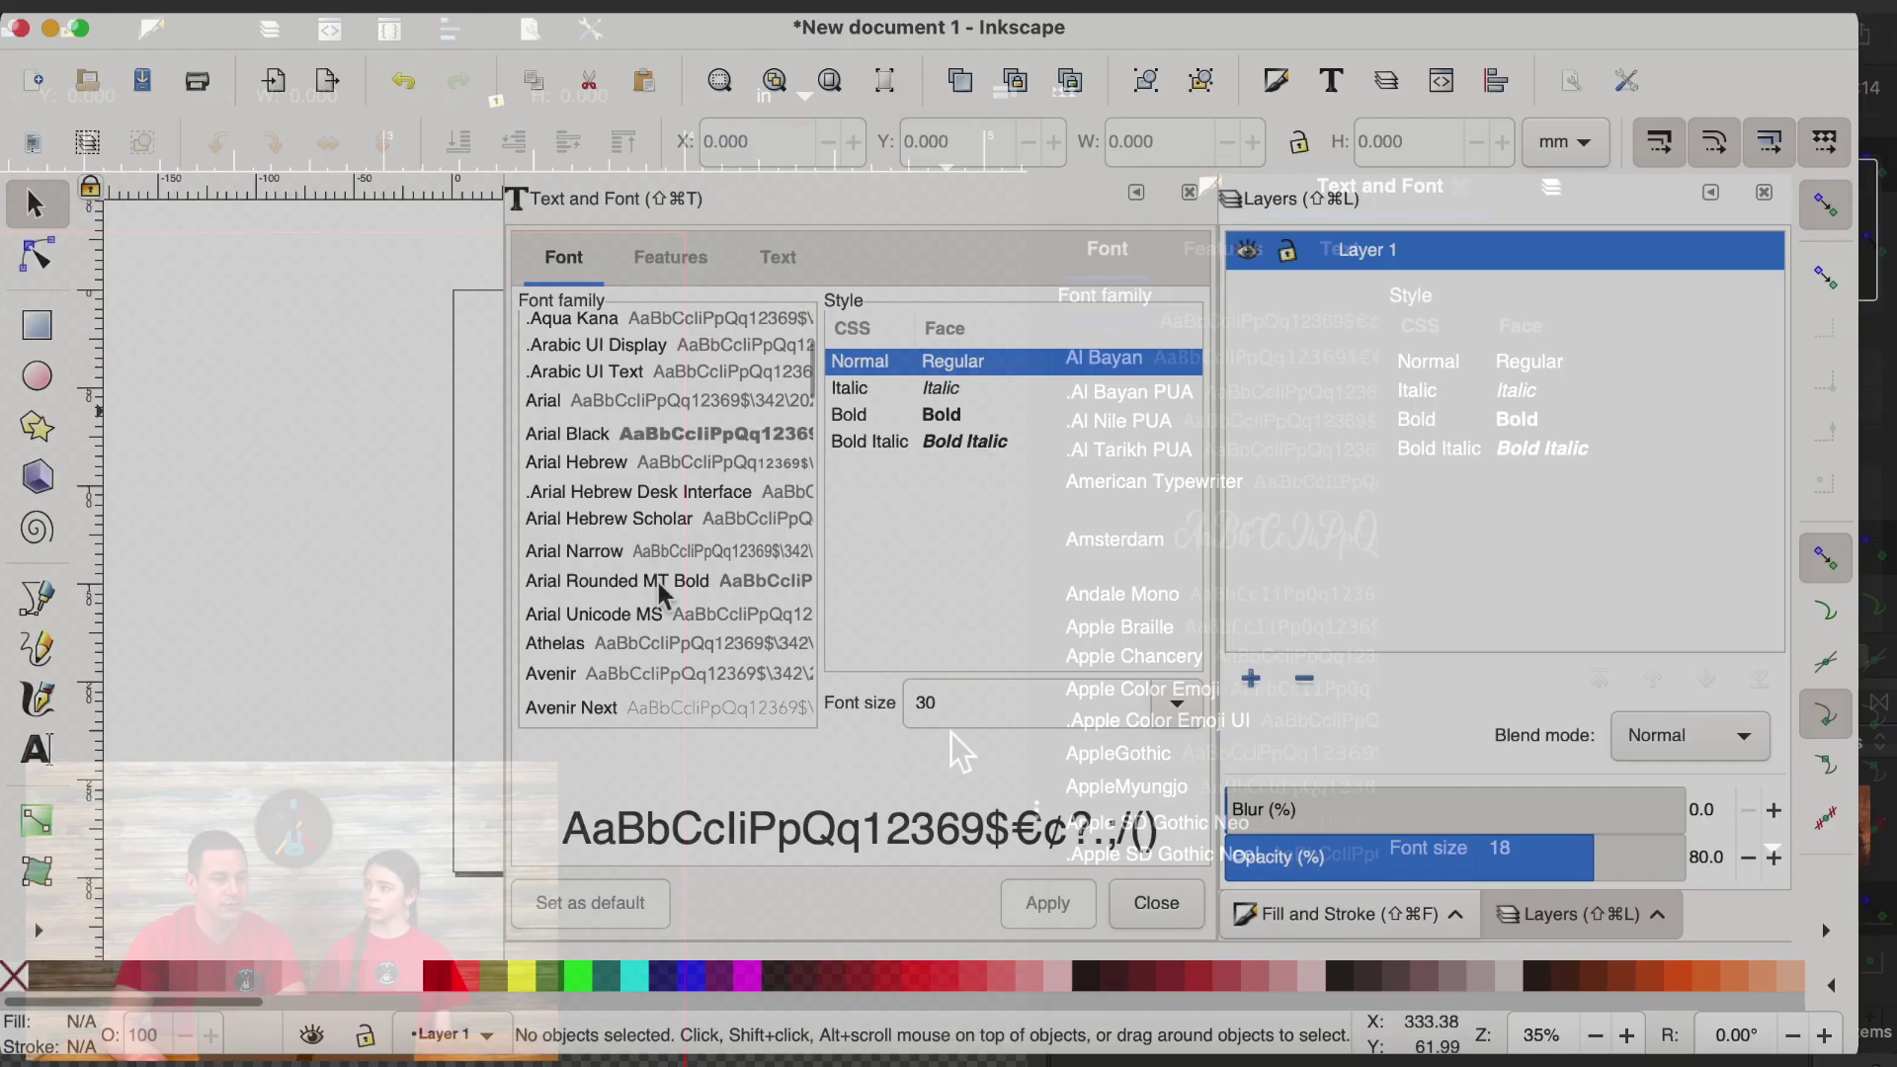
pyautogui.scroll(-15, 664, 619)
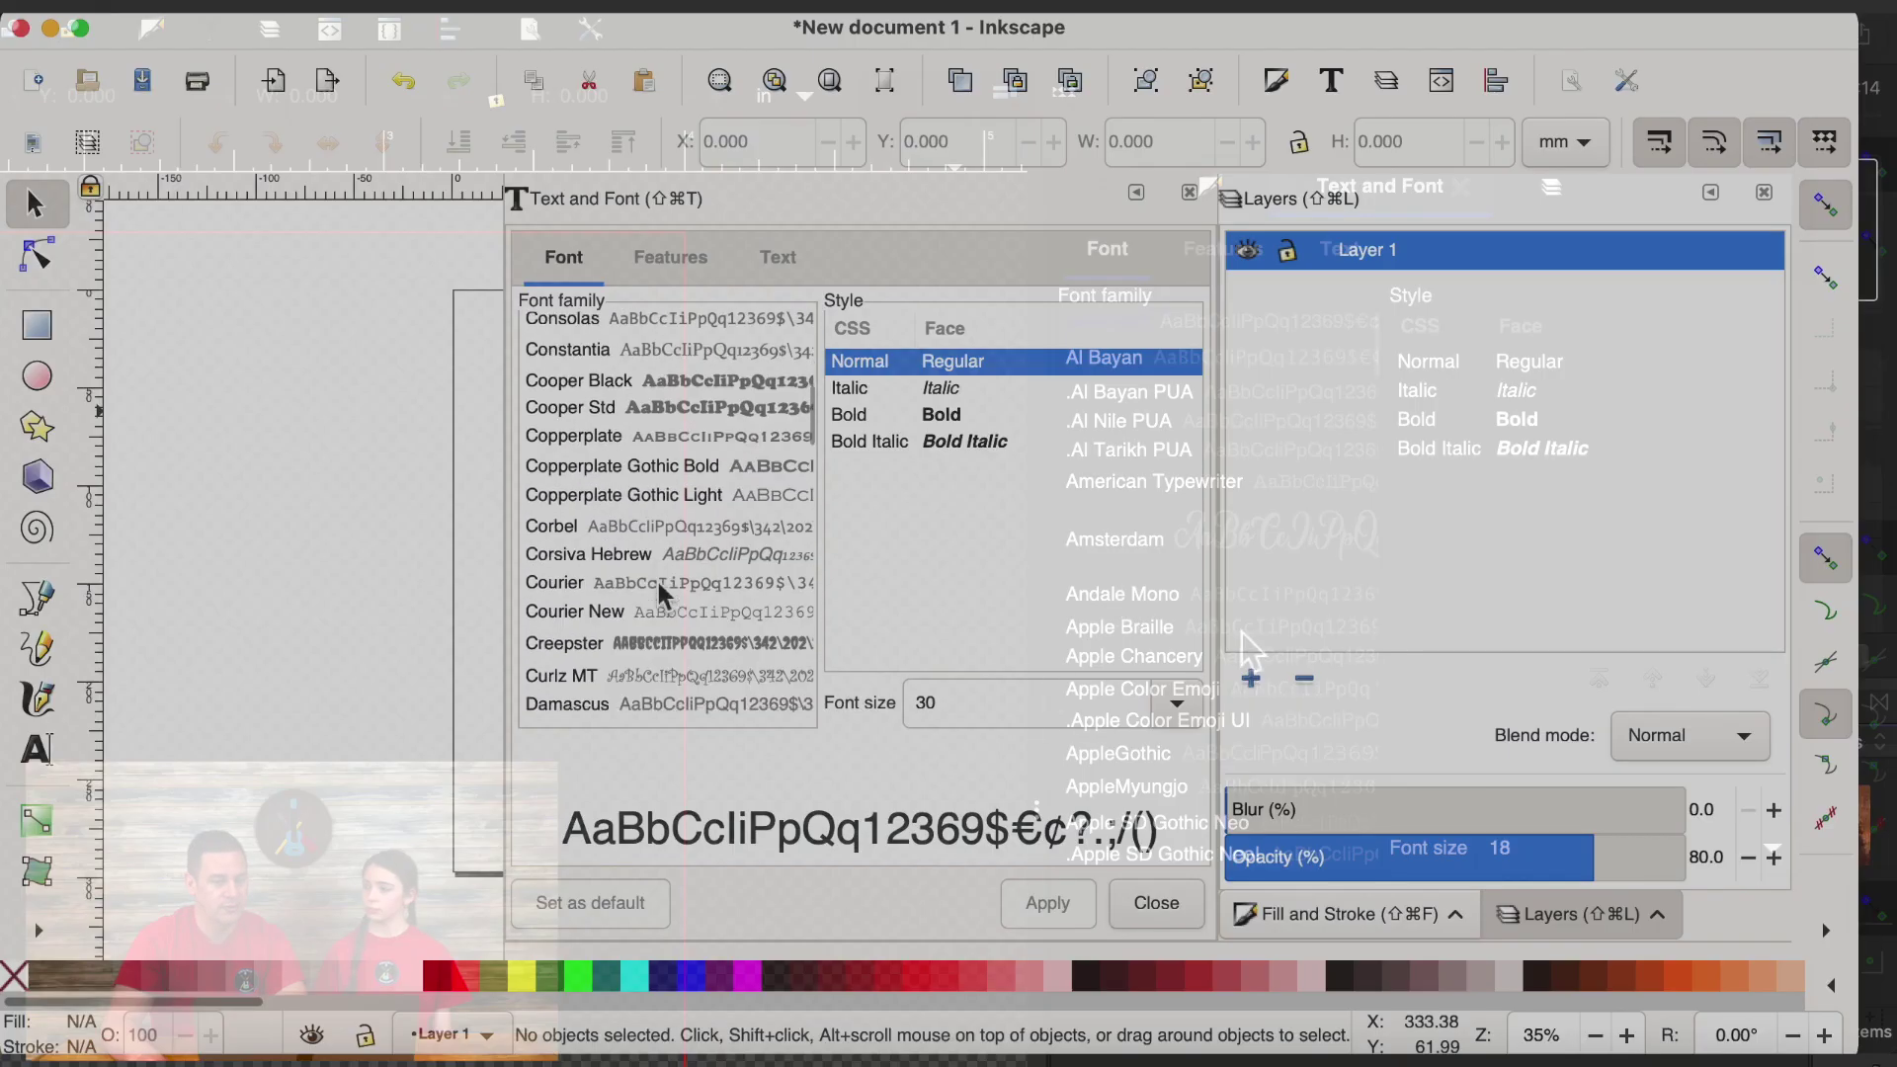
pyautogui.click(664, 616)
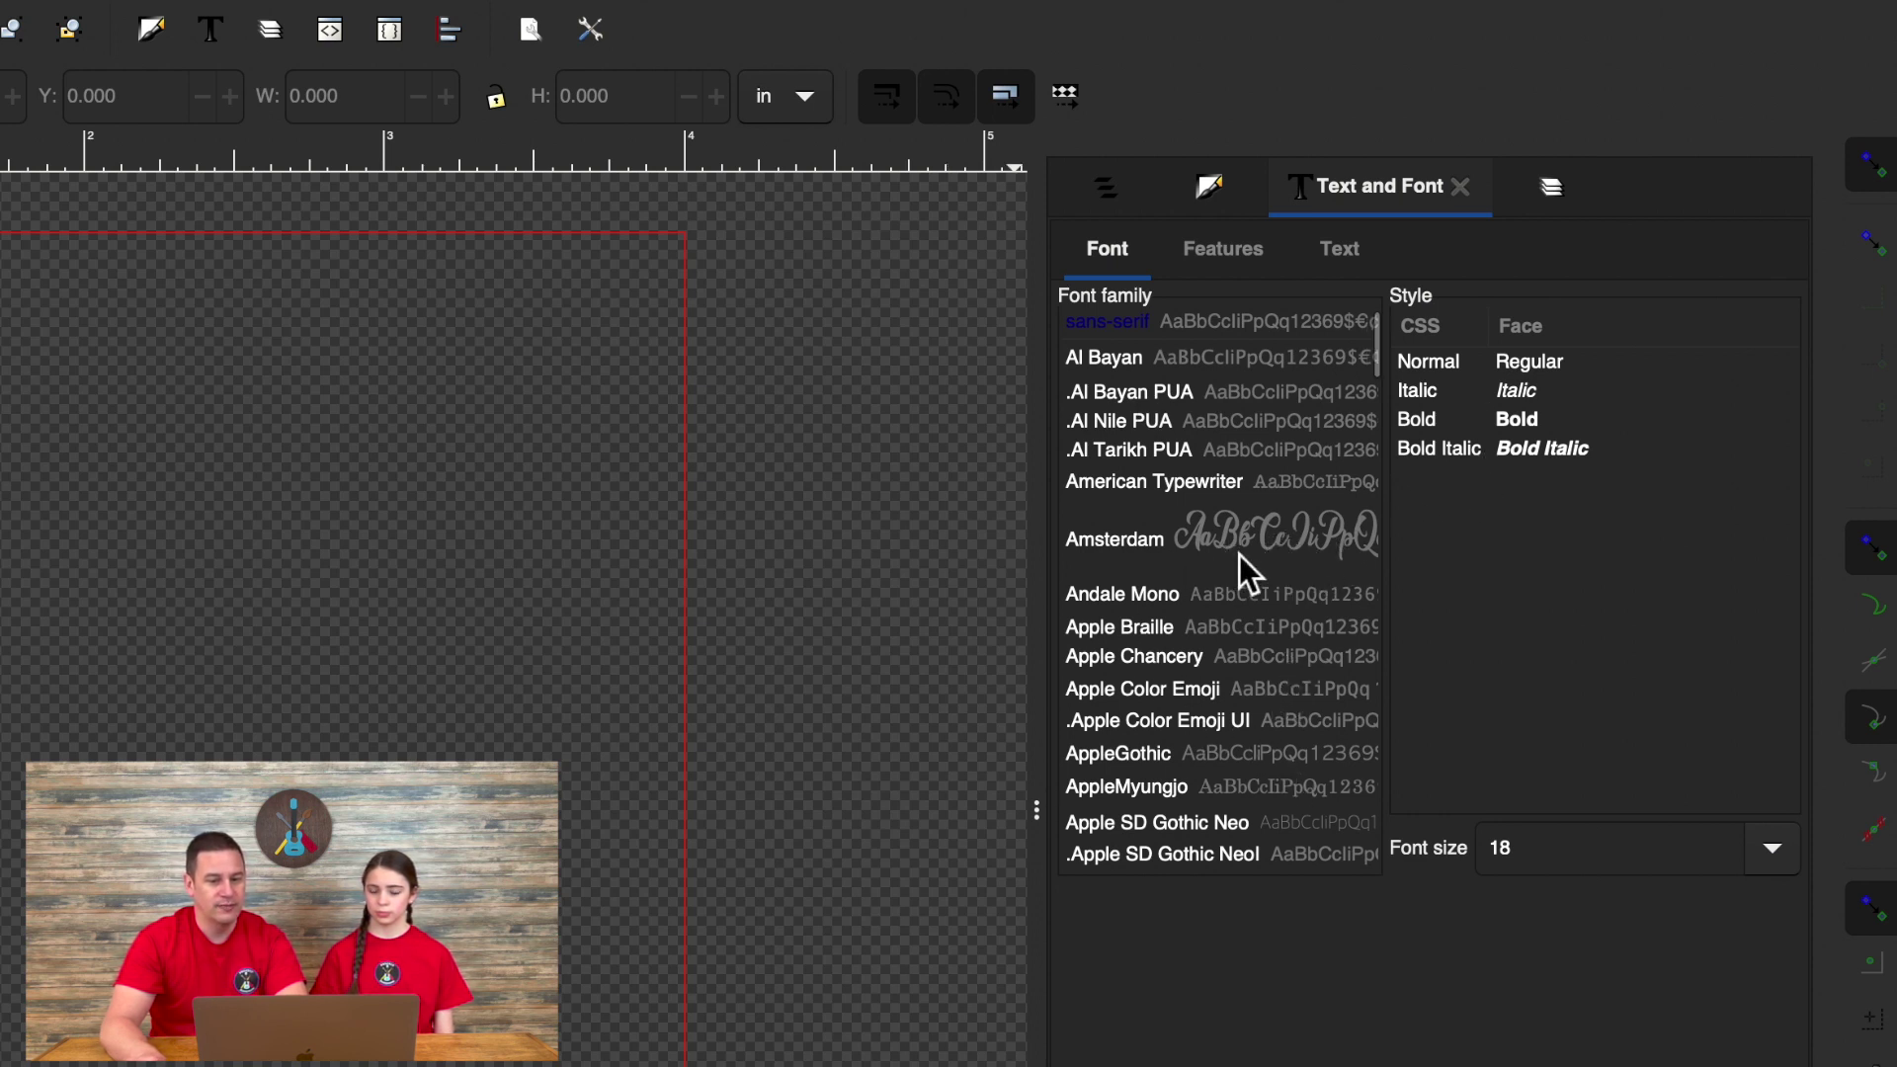
pyautogui.scroll(-5, 1238, 555)
pyautogui.scroll(4, 1239, 555)
pyautogui.scroll(-5, 1240, 558)
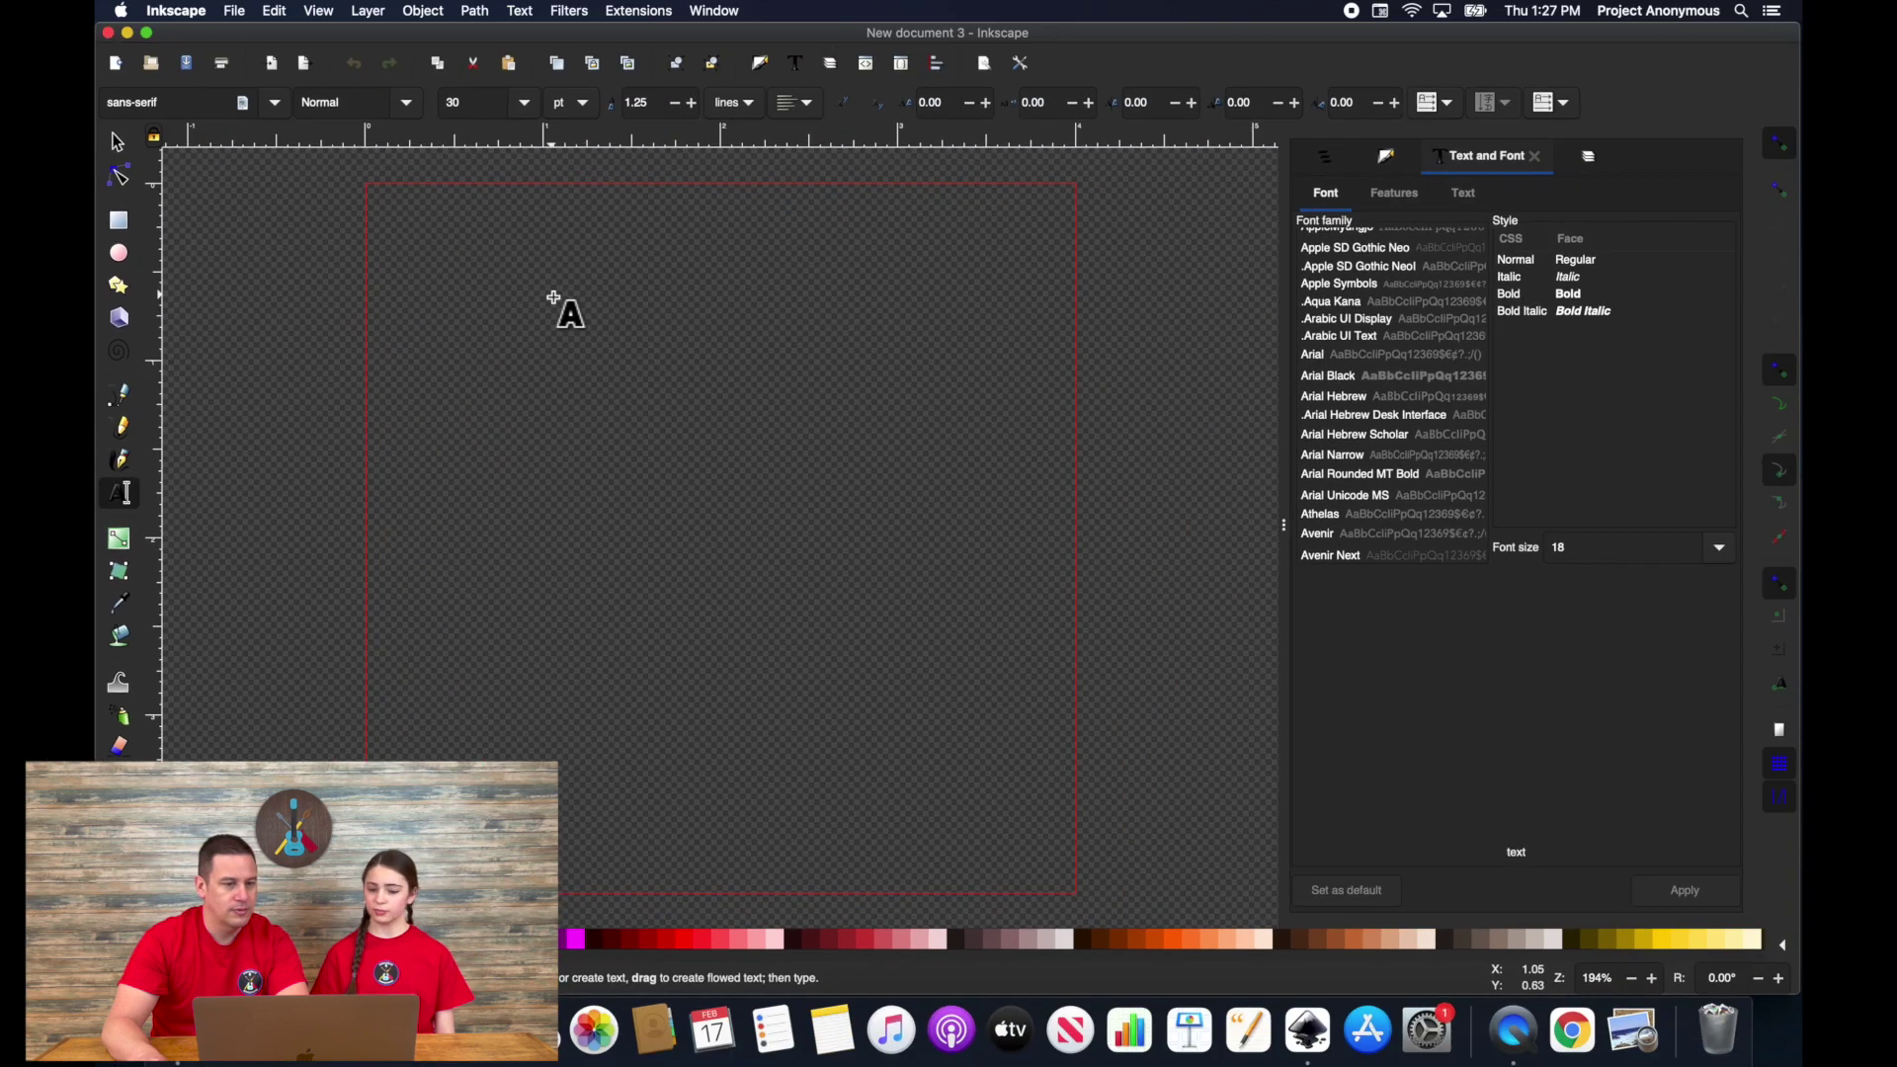
# Type the word 'Text' near the top of the page and select the text object.
pyautogui.click(550, 286)
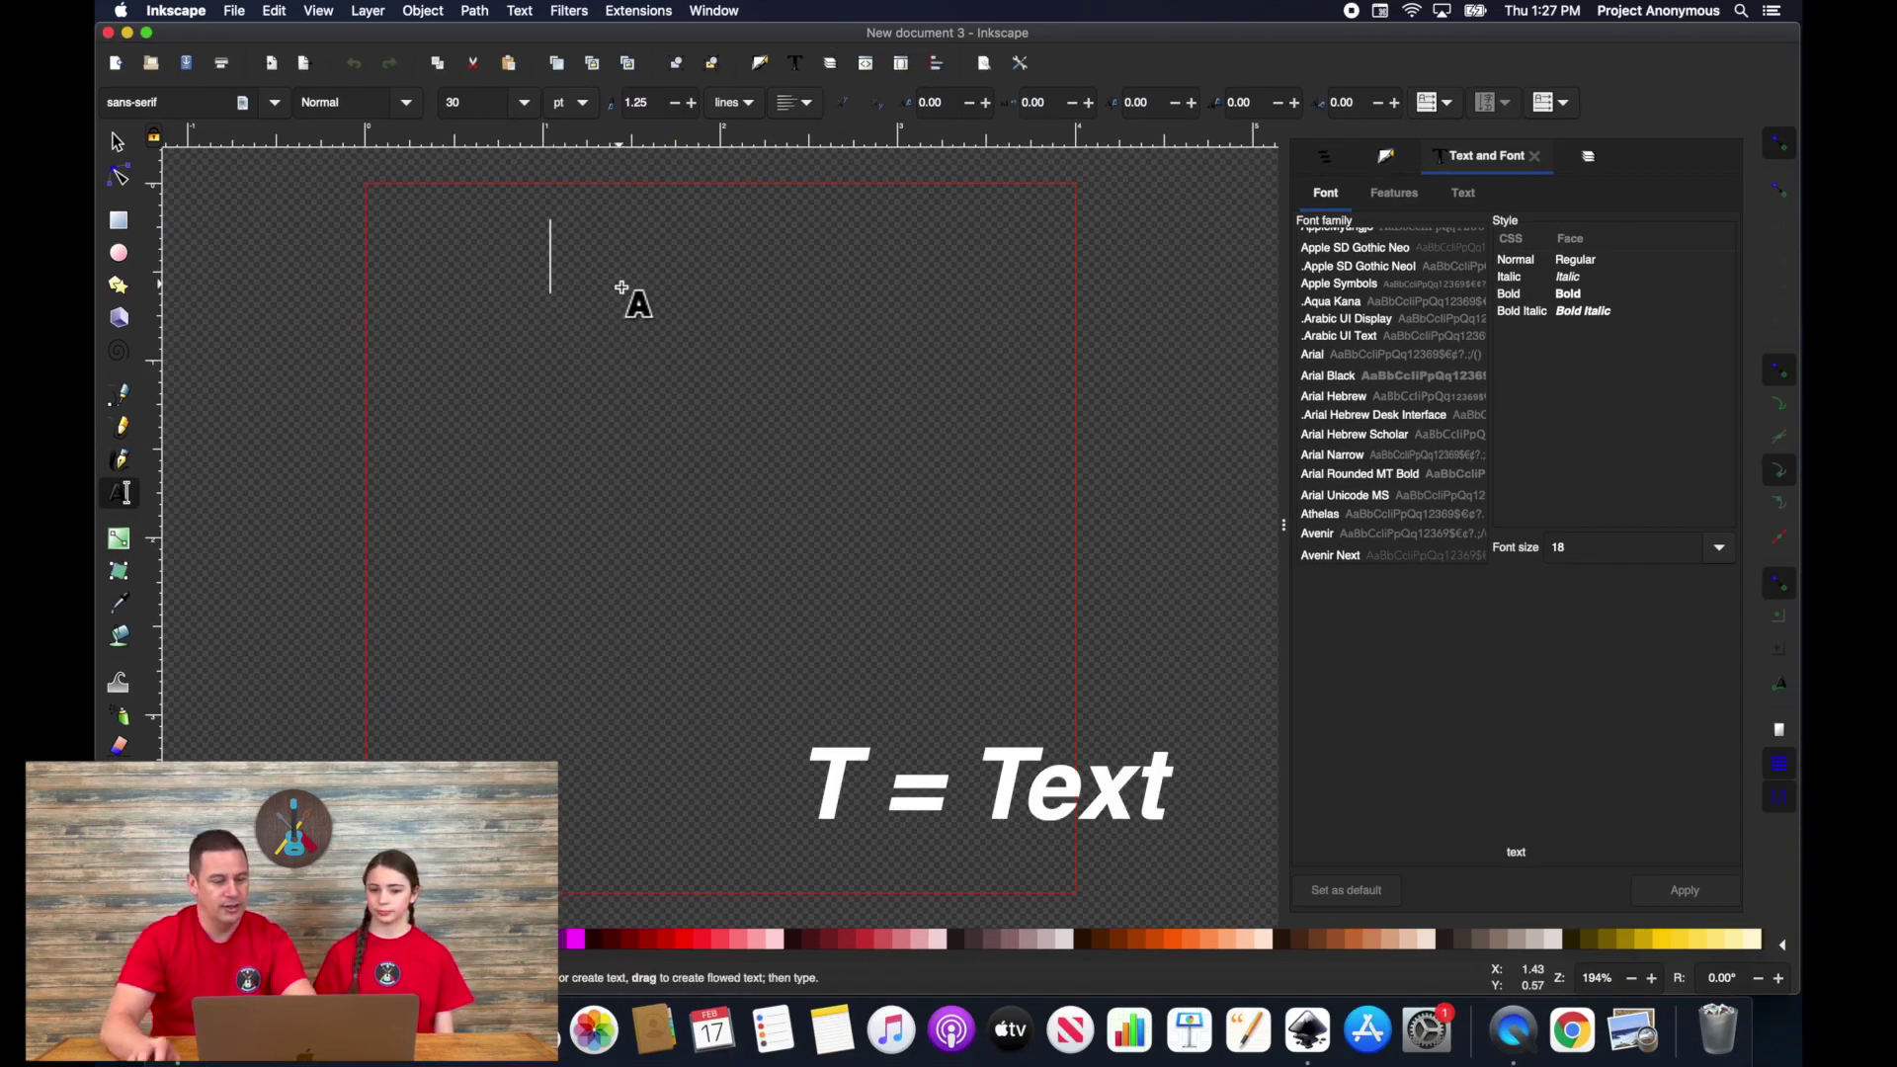
pyautogui.write('Text')
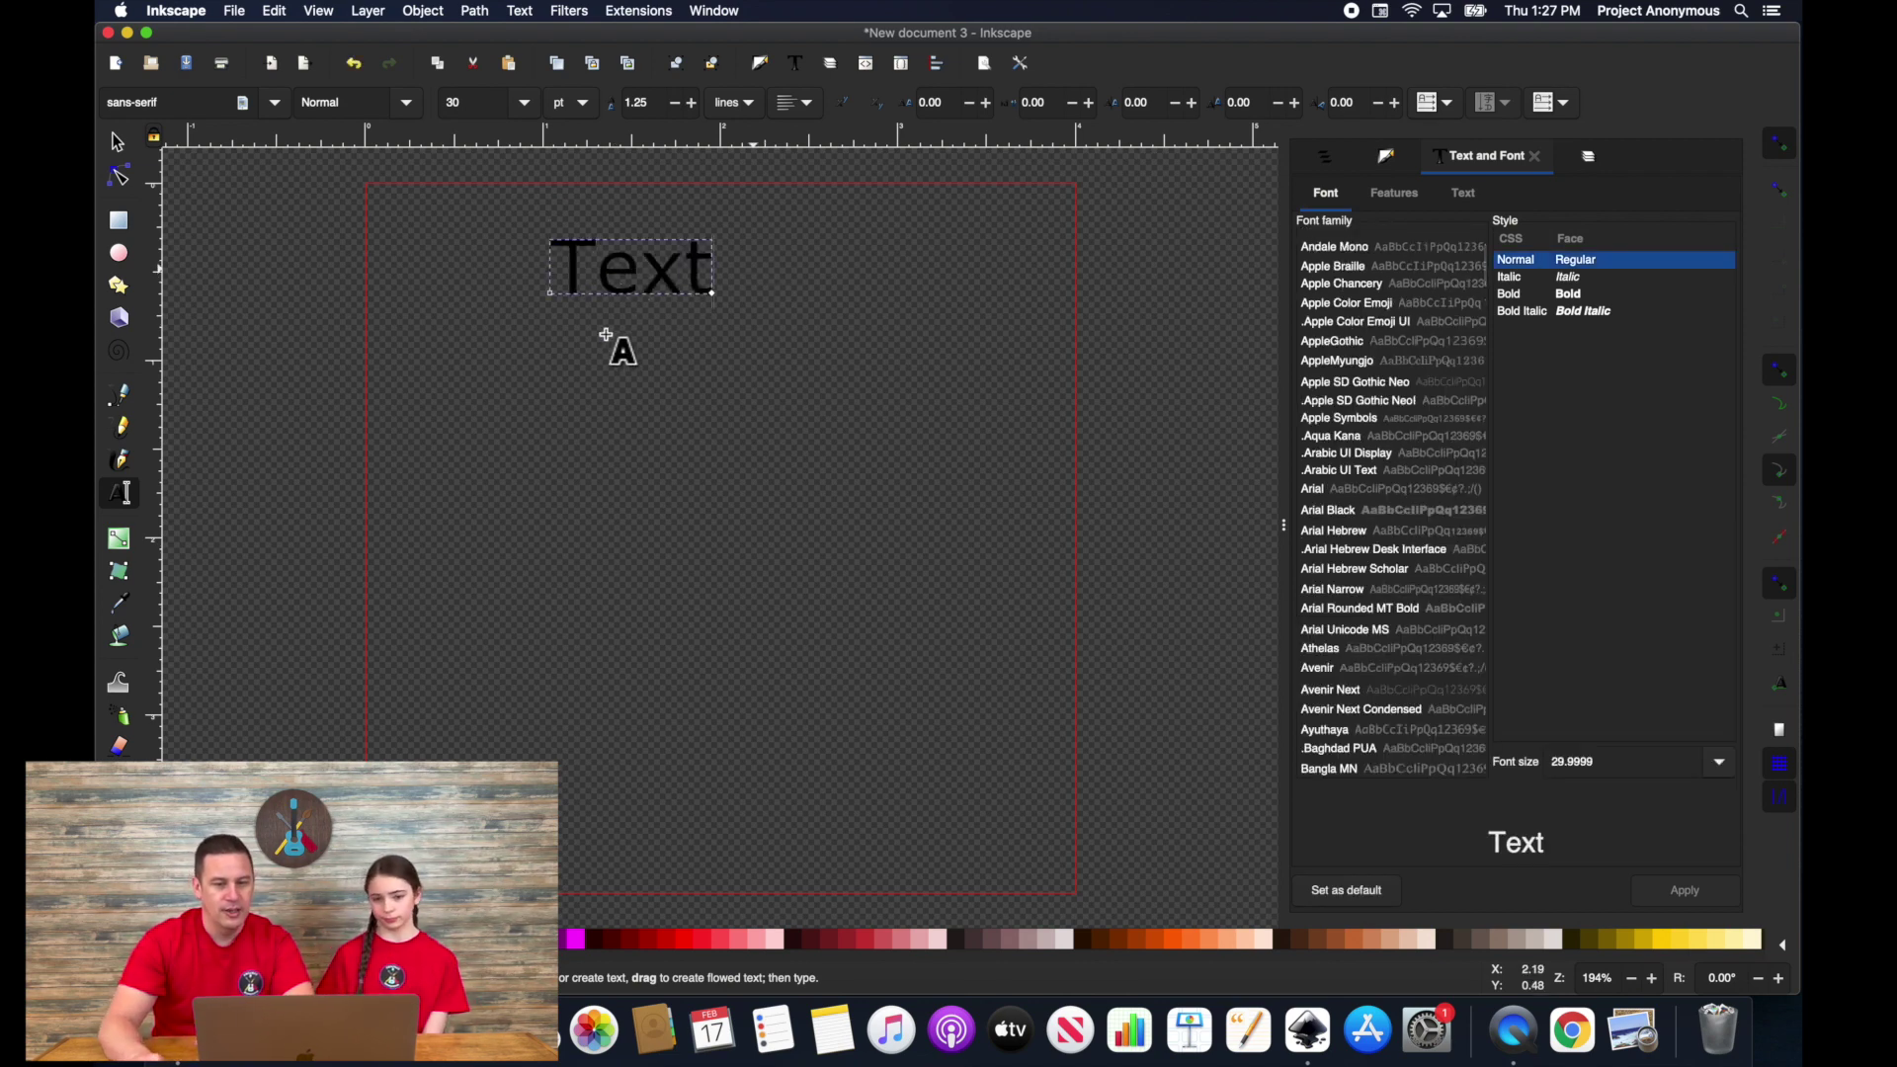
pyautogui.hotkey('ctrl', 'a')
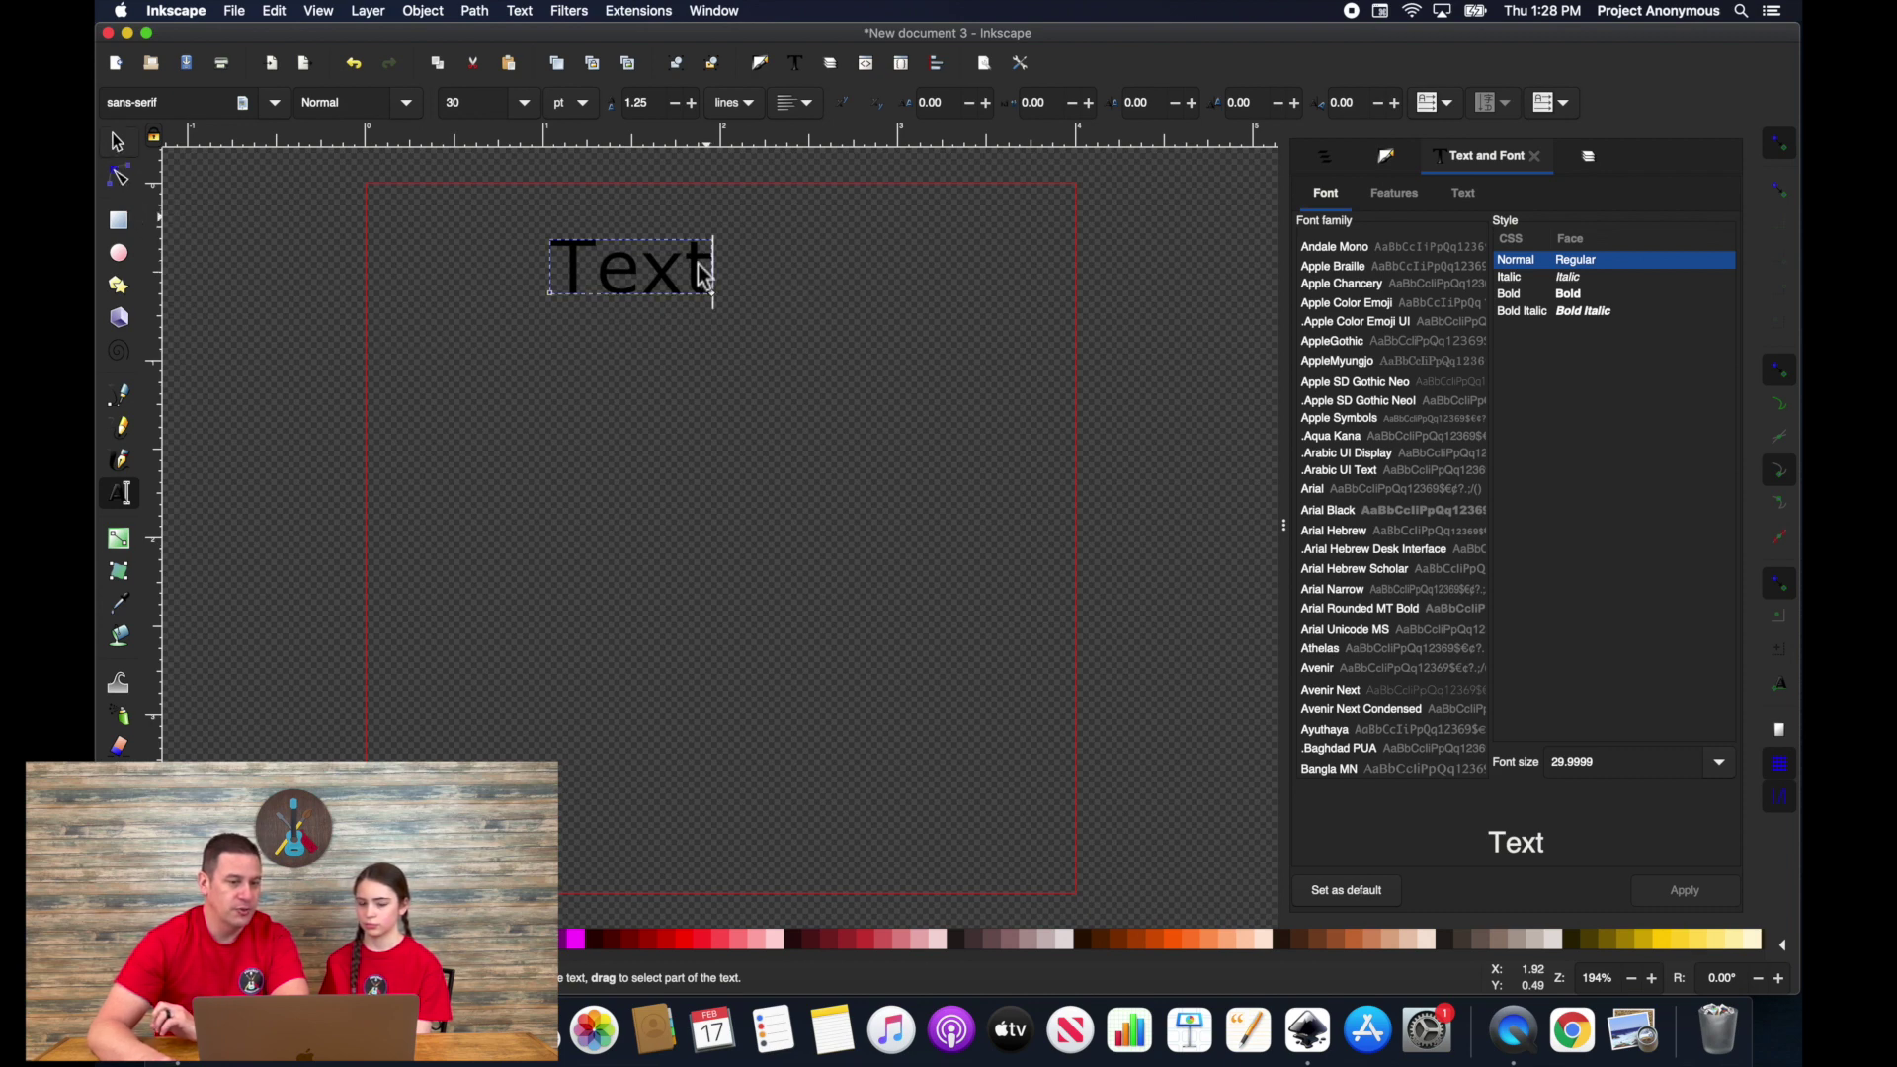
pyautogui.press('F1')
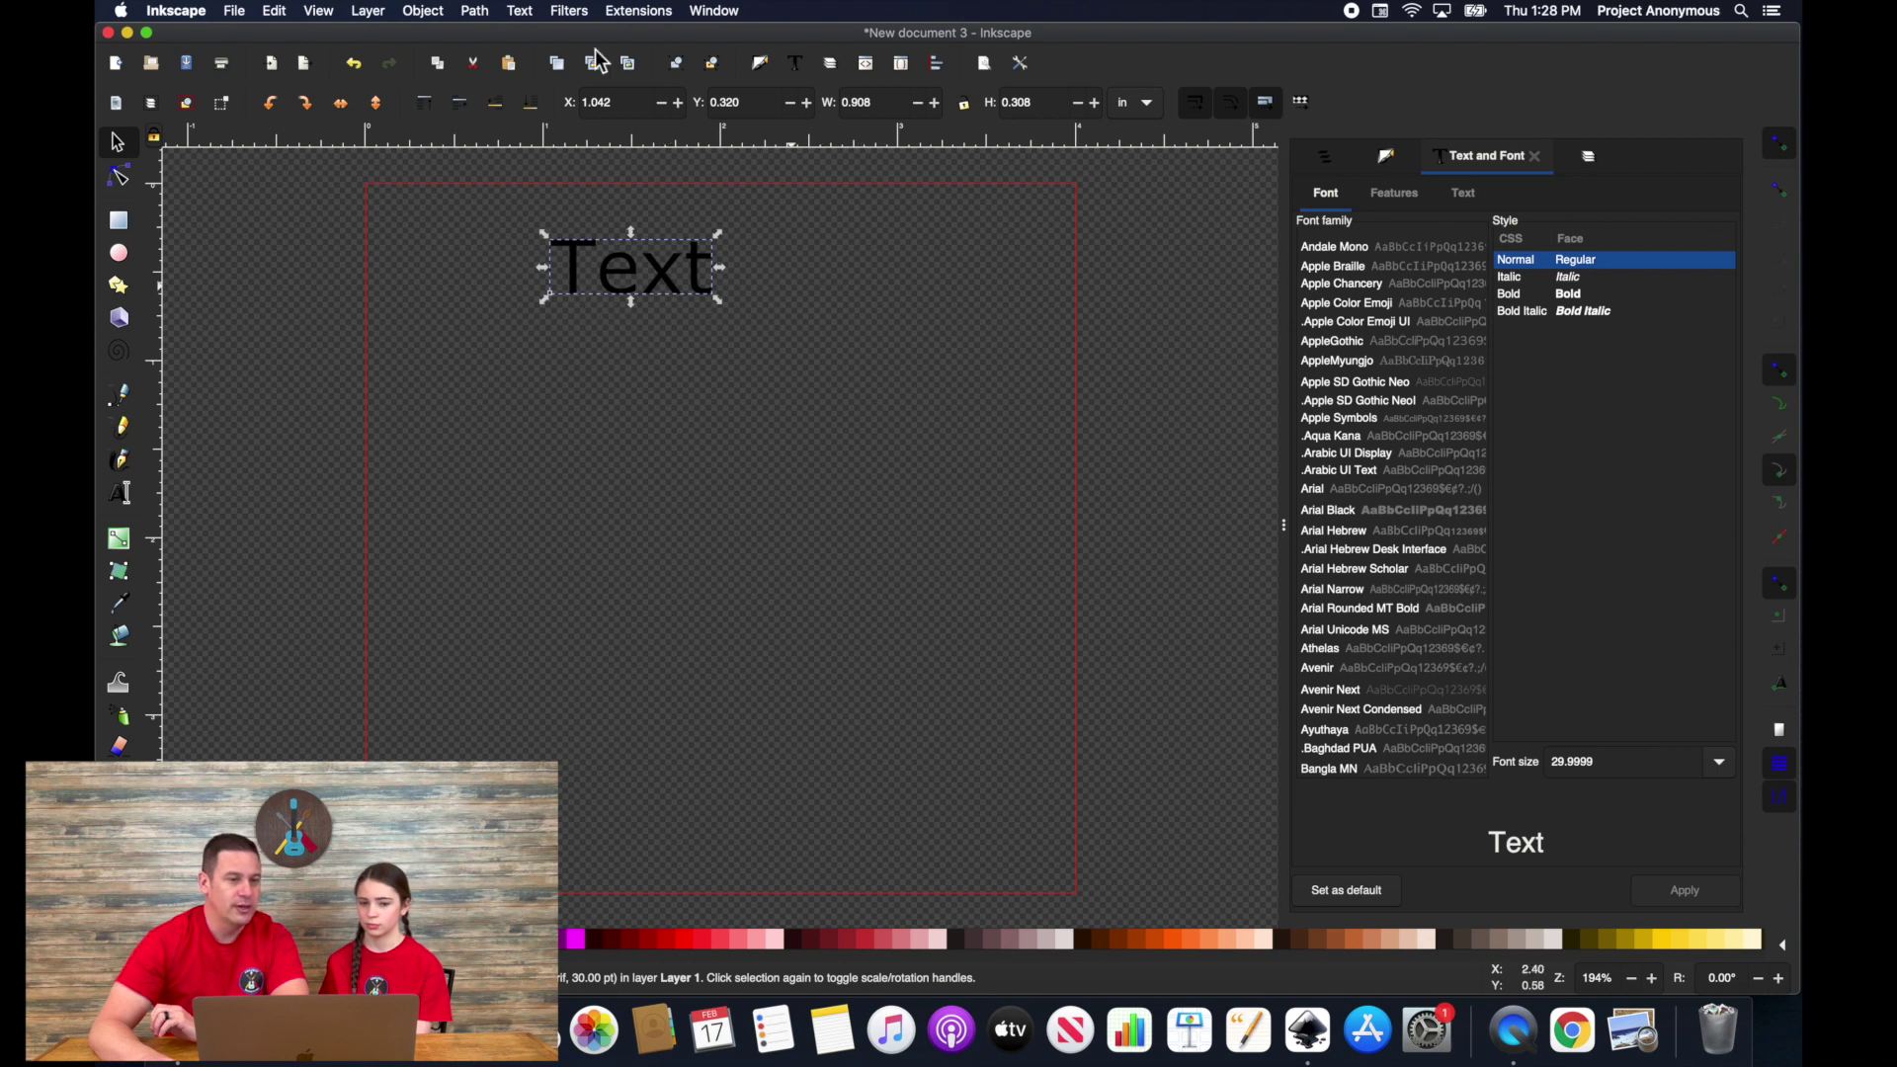
pyautogui.click(642, 12)
pyautogui.moveTo(685, 213)
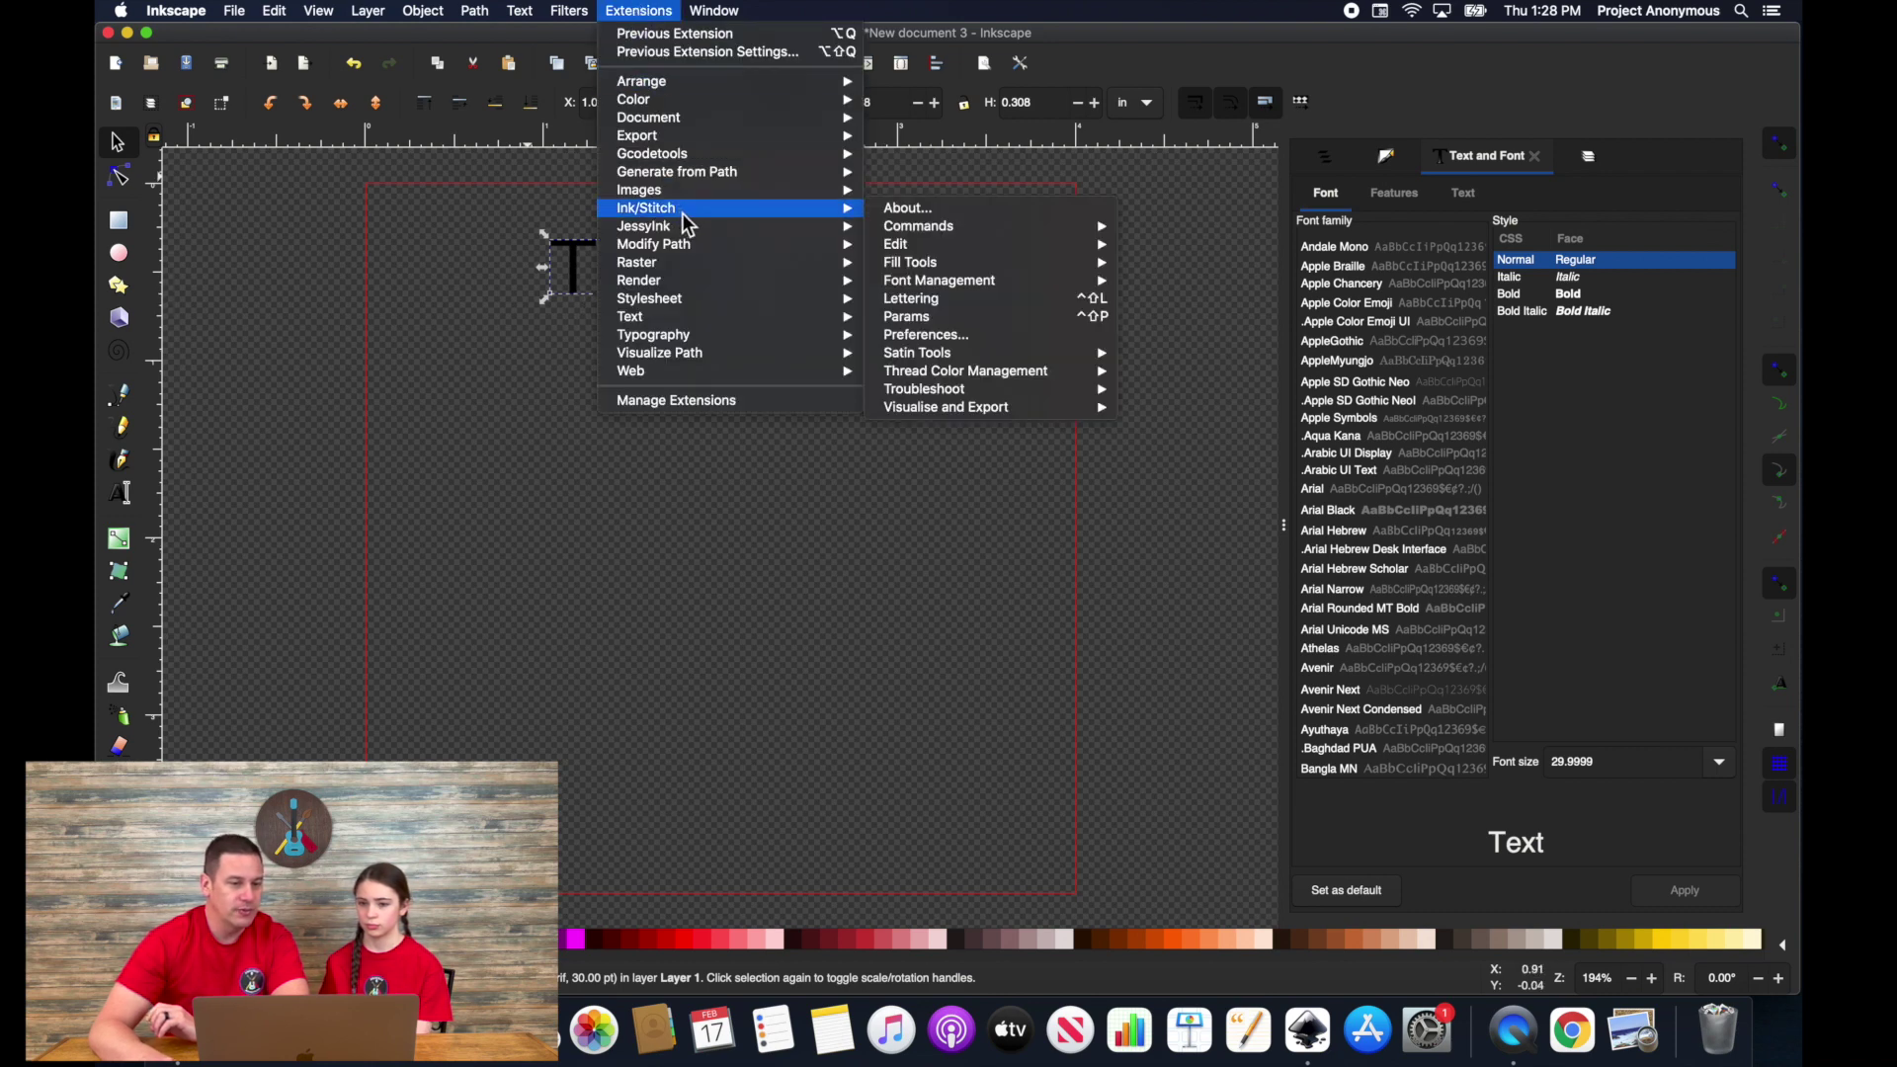
pyautogui.click(945, 319)
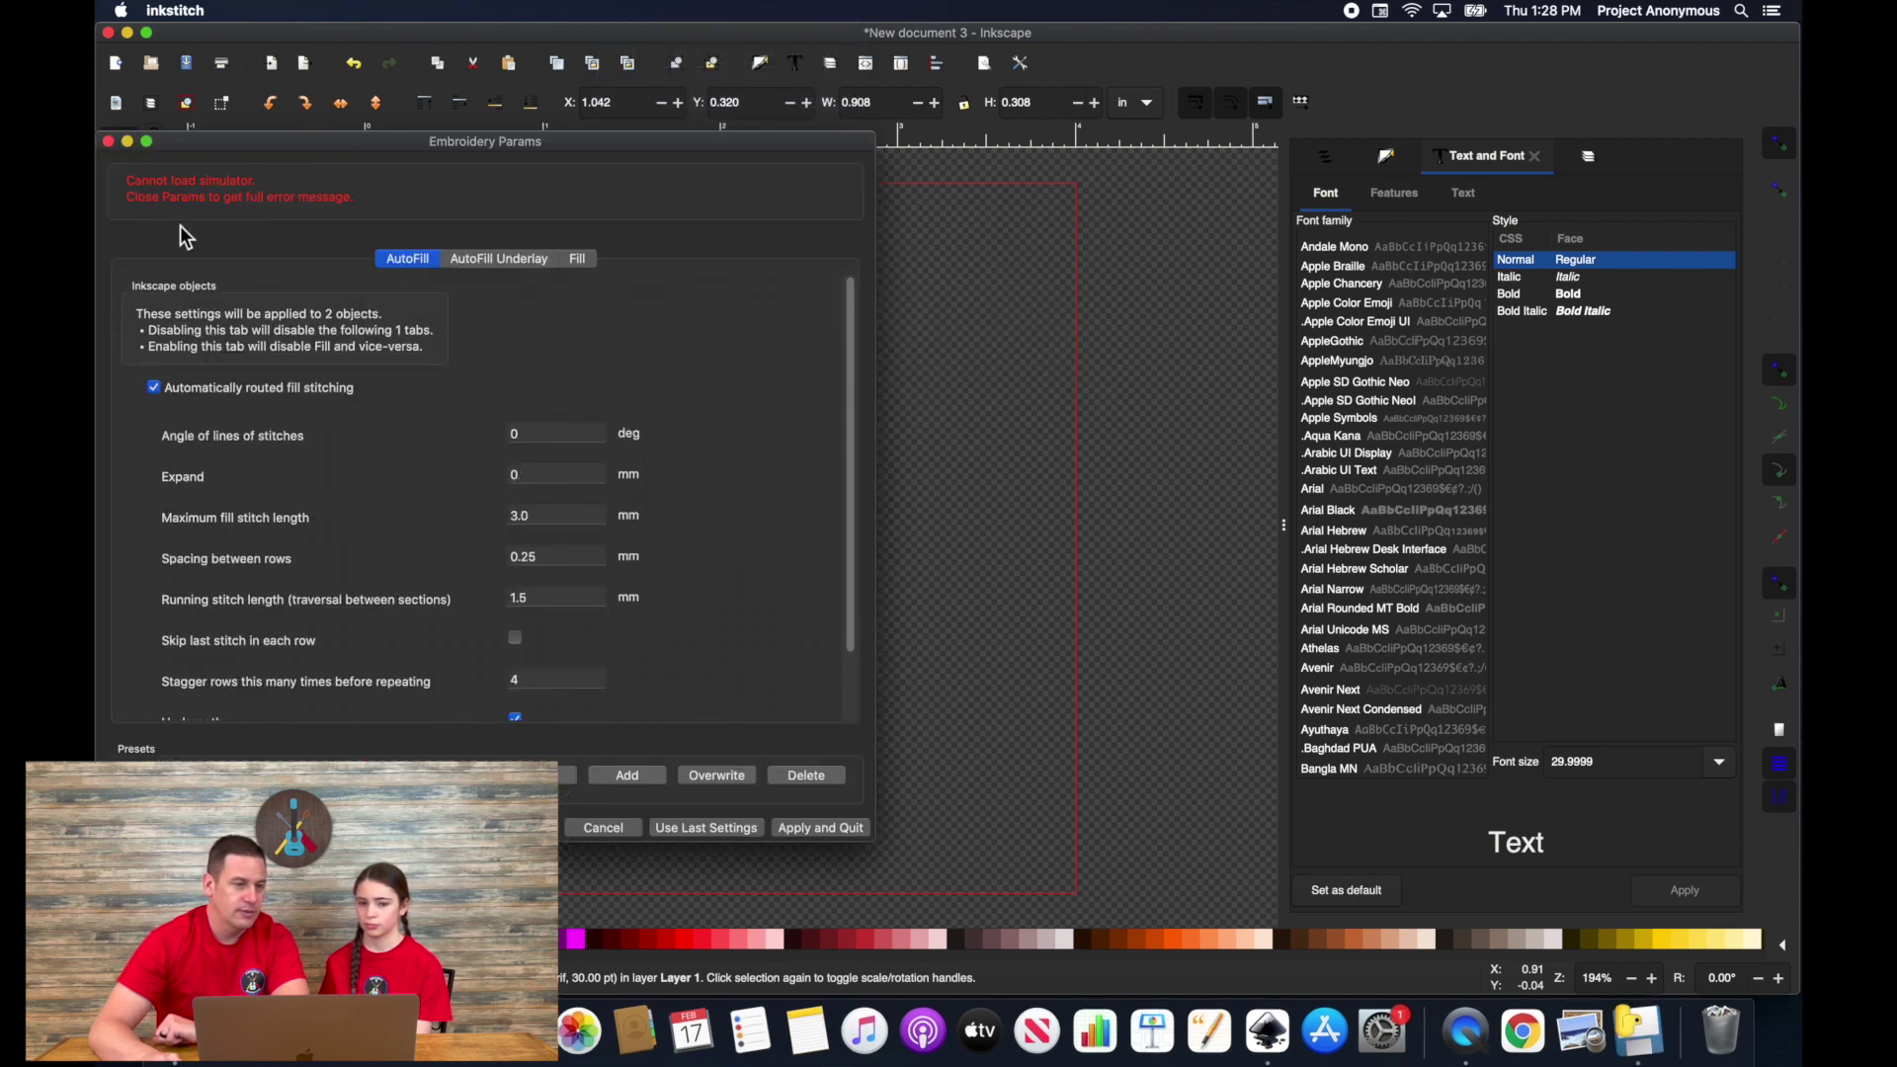
pyautogui.click(604, 828)
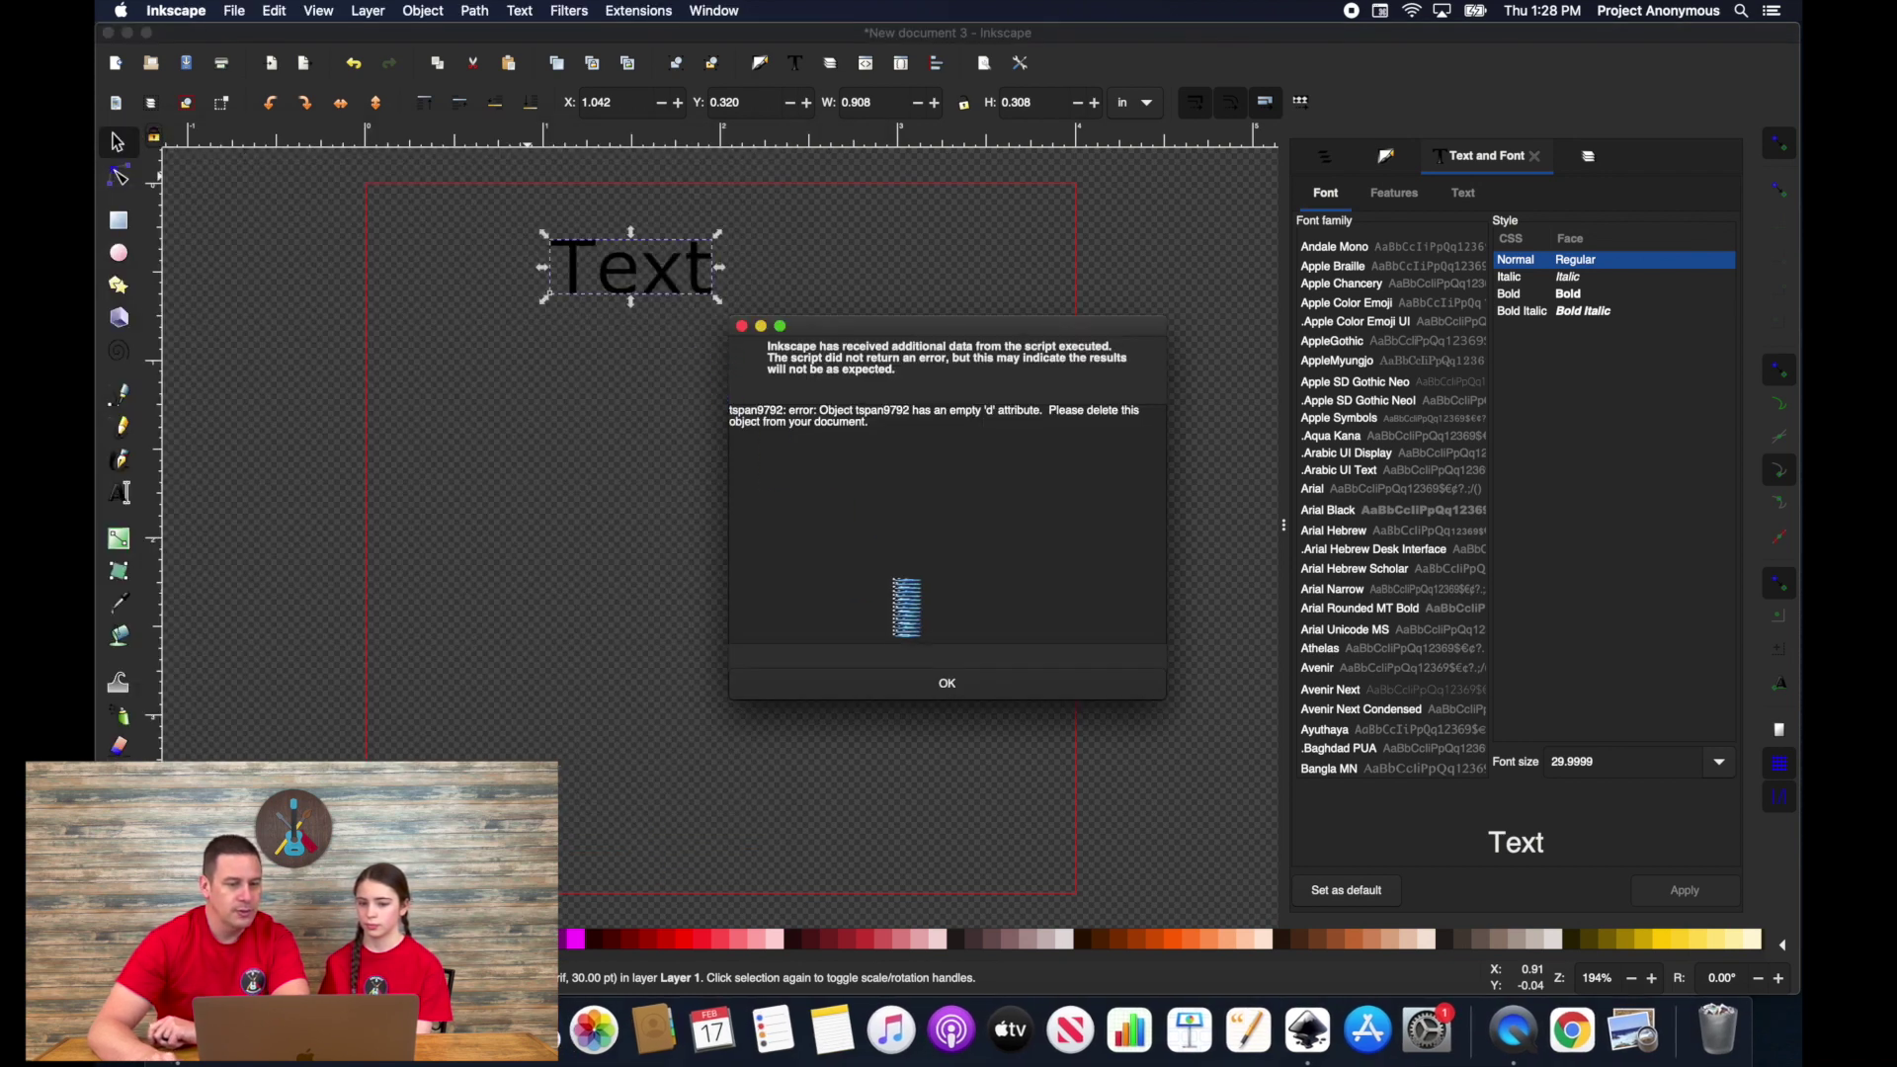
pyautogui.click(938, 684)
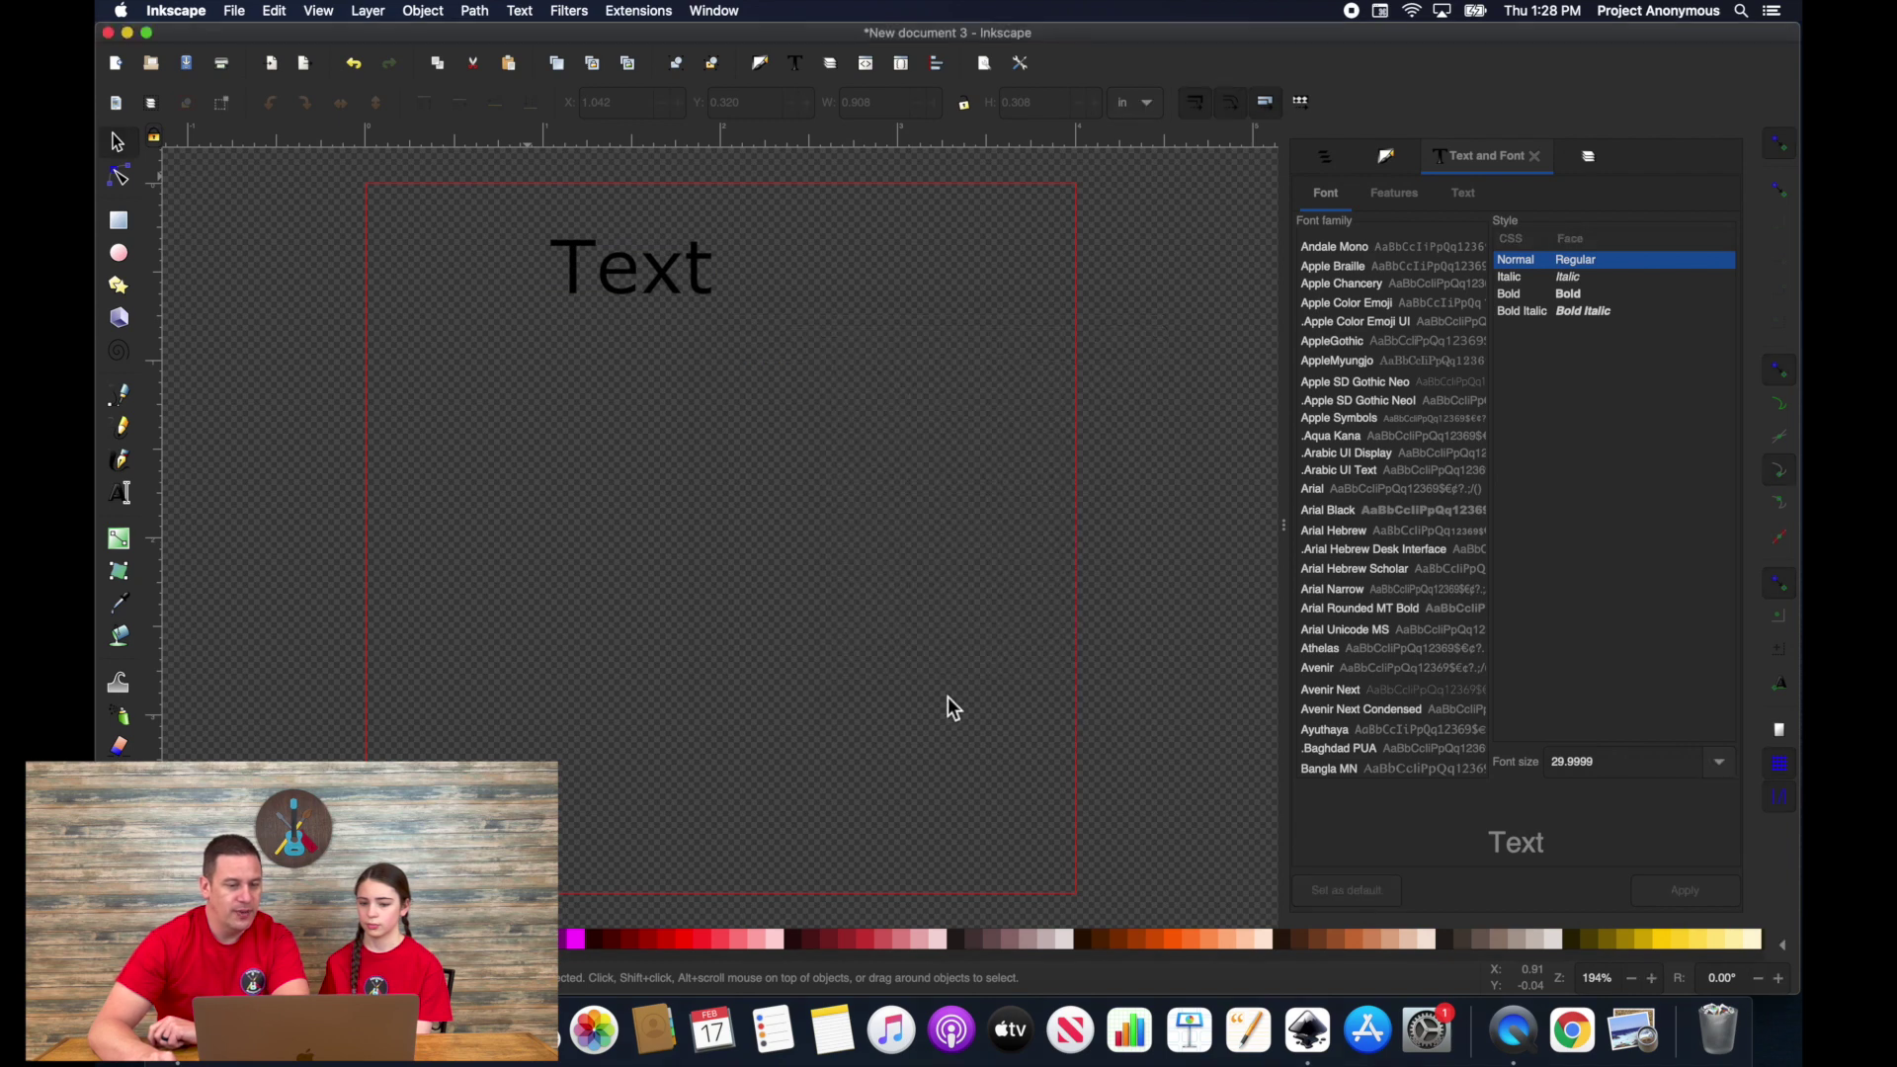
# Convert the Text object to paths and resize it to 1.359 × 0.582 in.
pyautogui.click(620, 282)
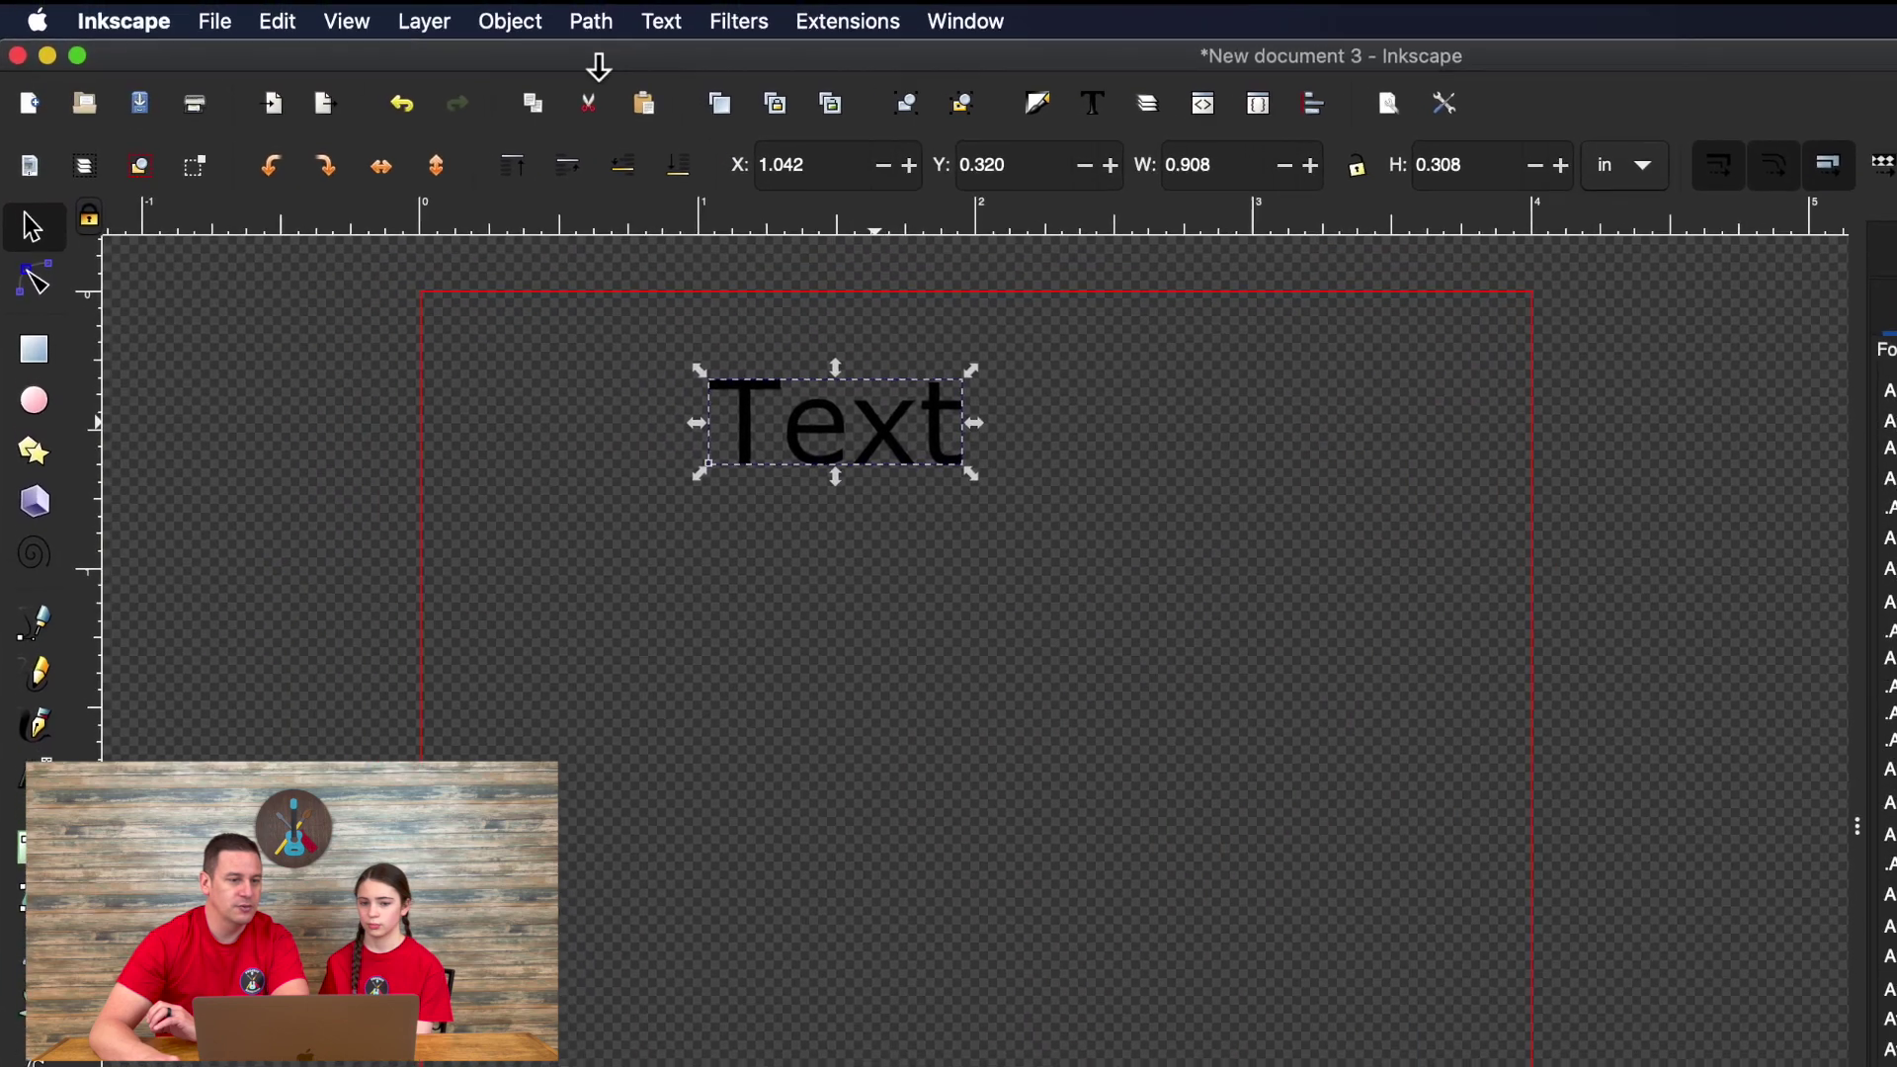
pyautogui.click(591, 20)
pyautogui.click(618, 57)
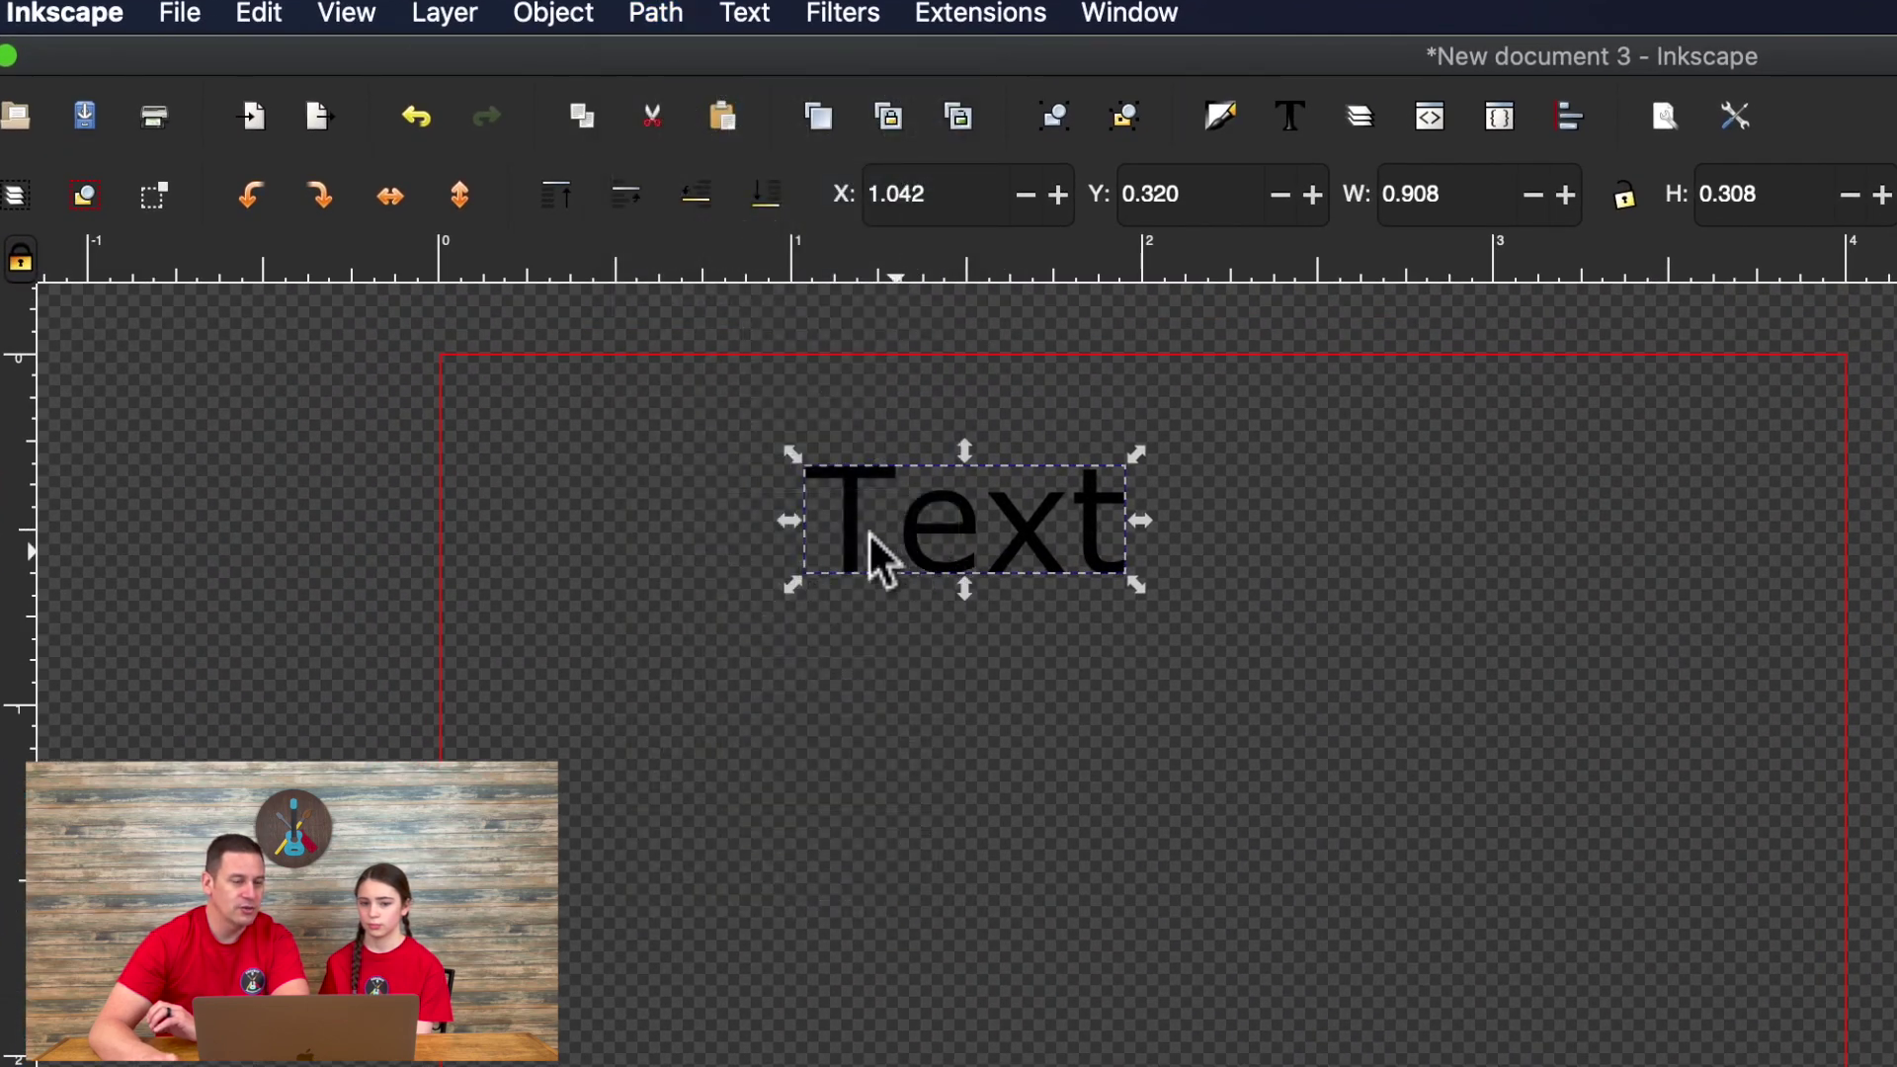
pyautogui.moveTo(1136, 585); pyautogui.dragTo(1066, 893)
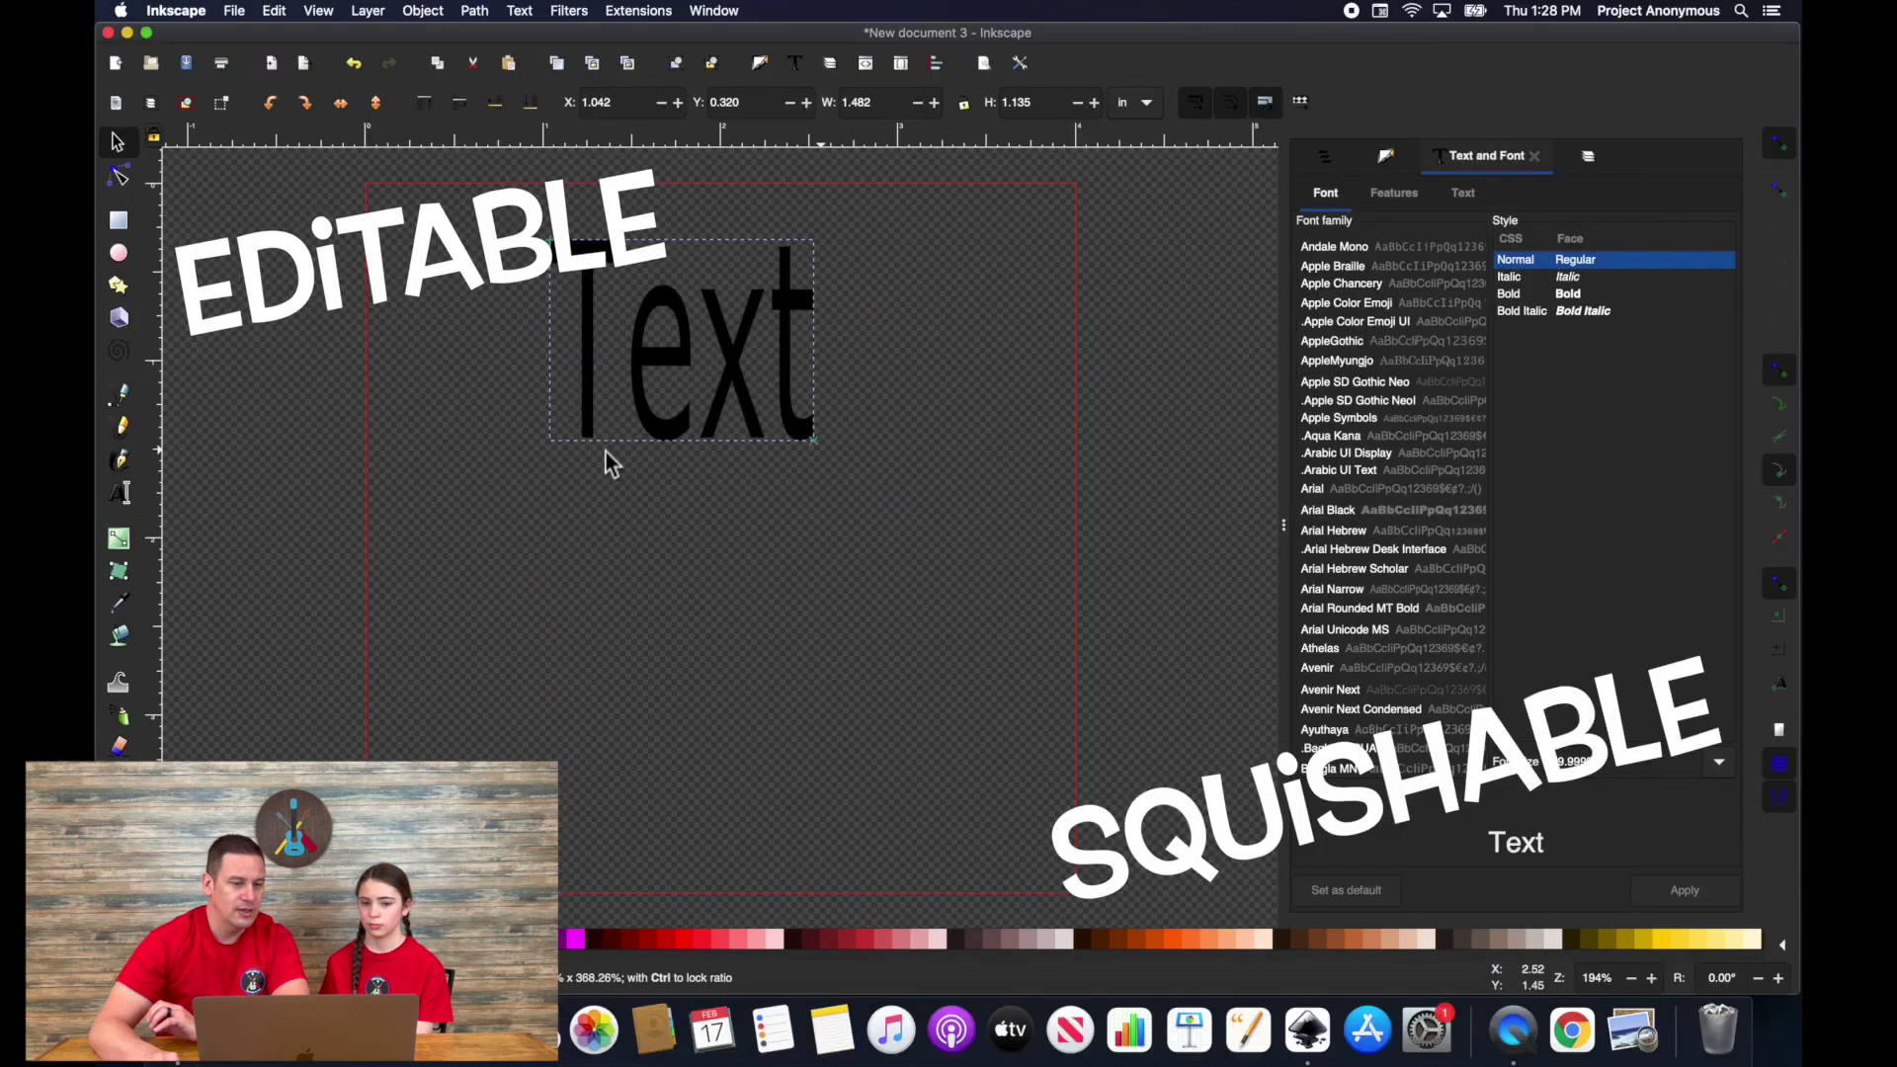
pyautogui.moveTo(682, 442); pyautogui.dragTo(803, 354)
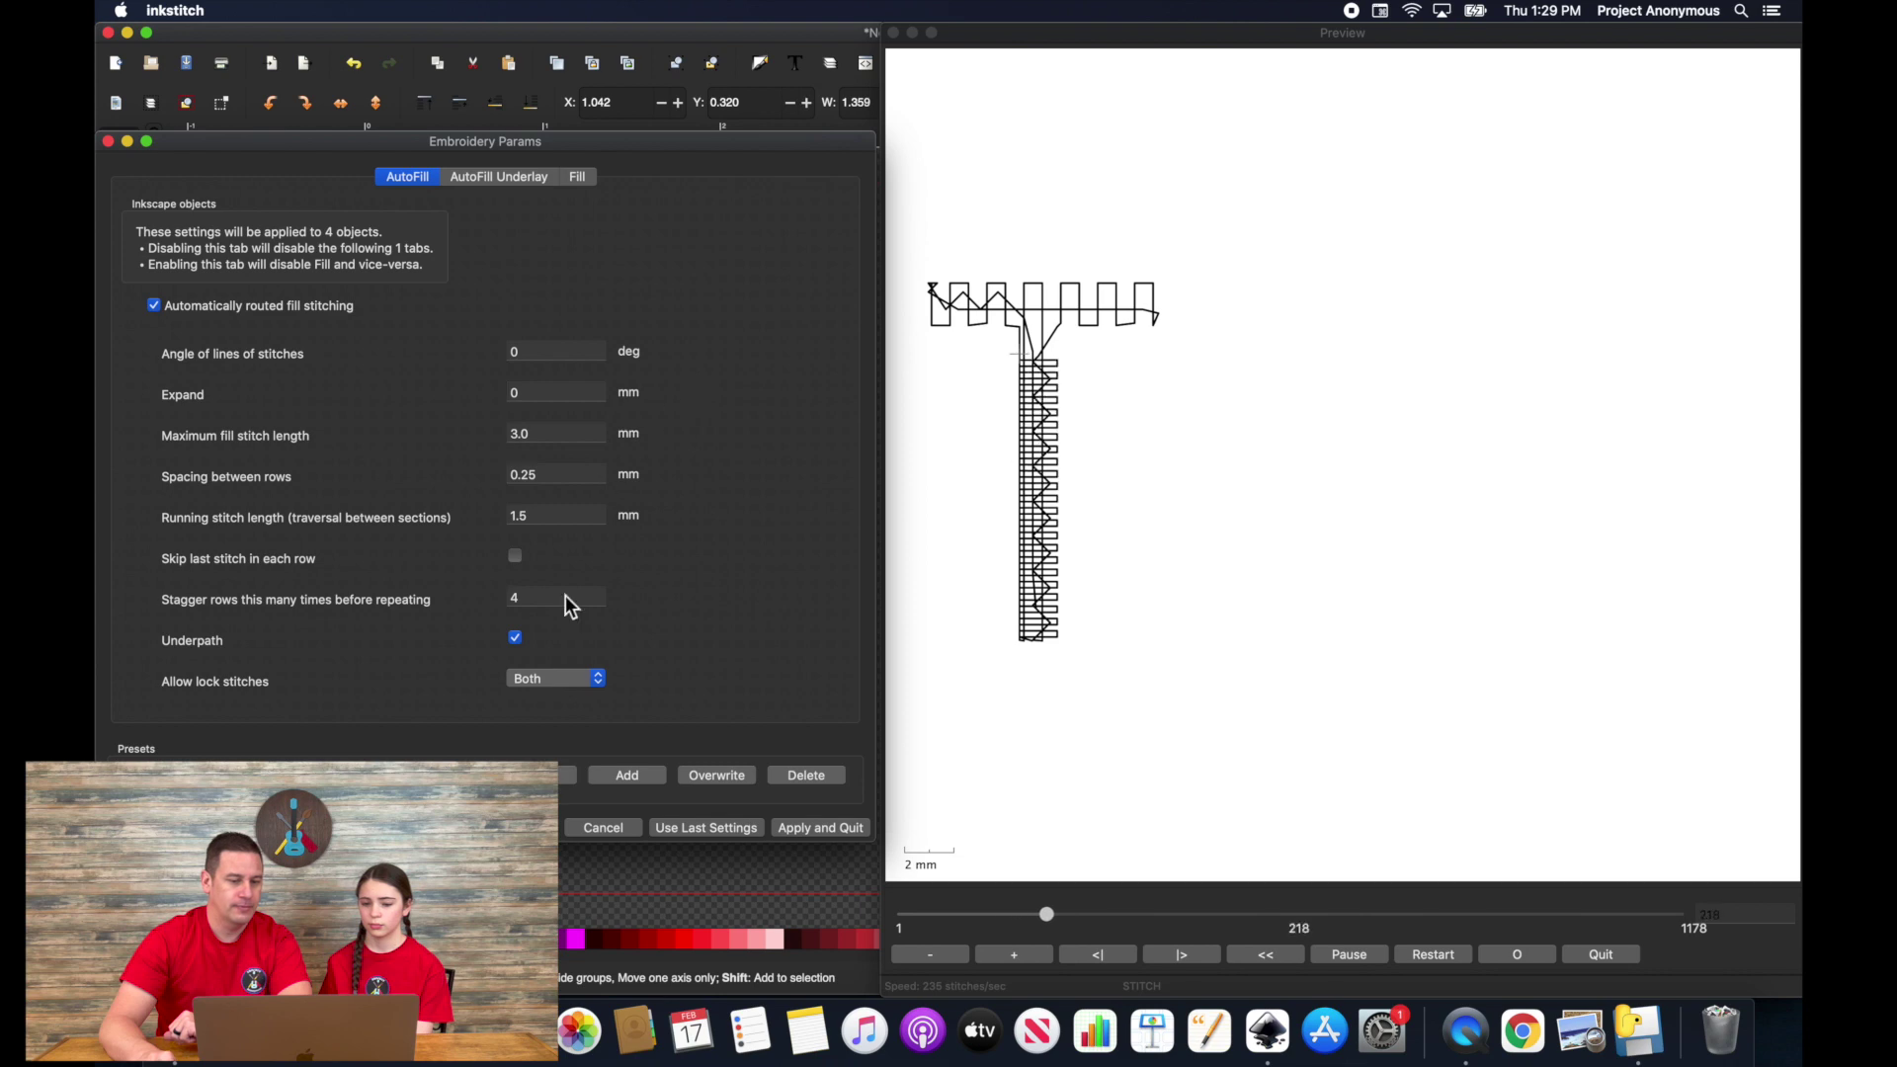
pyautogui.click(593, 828)
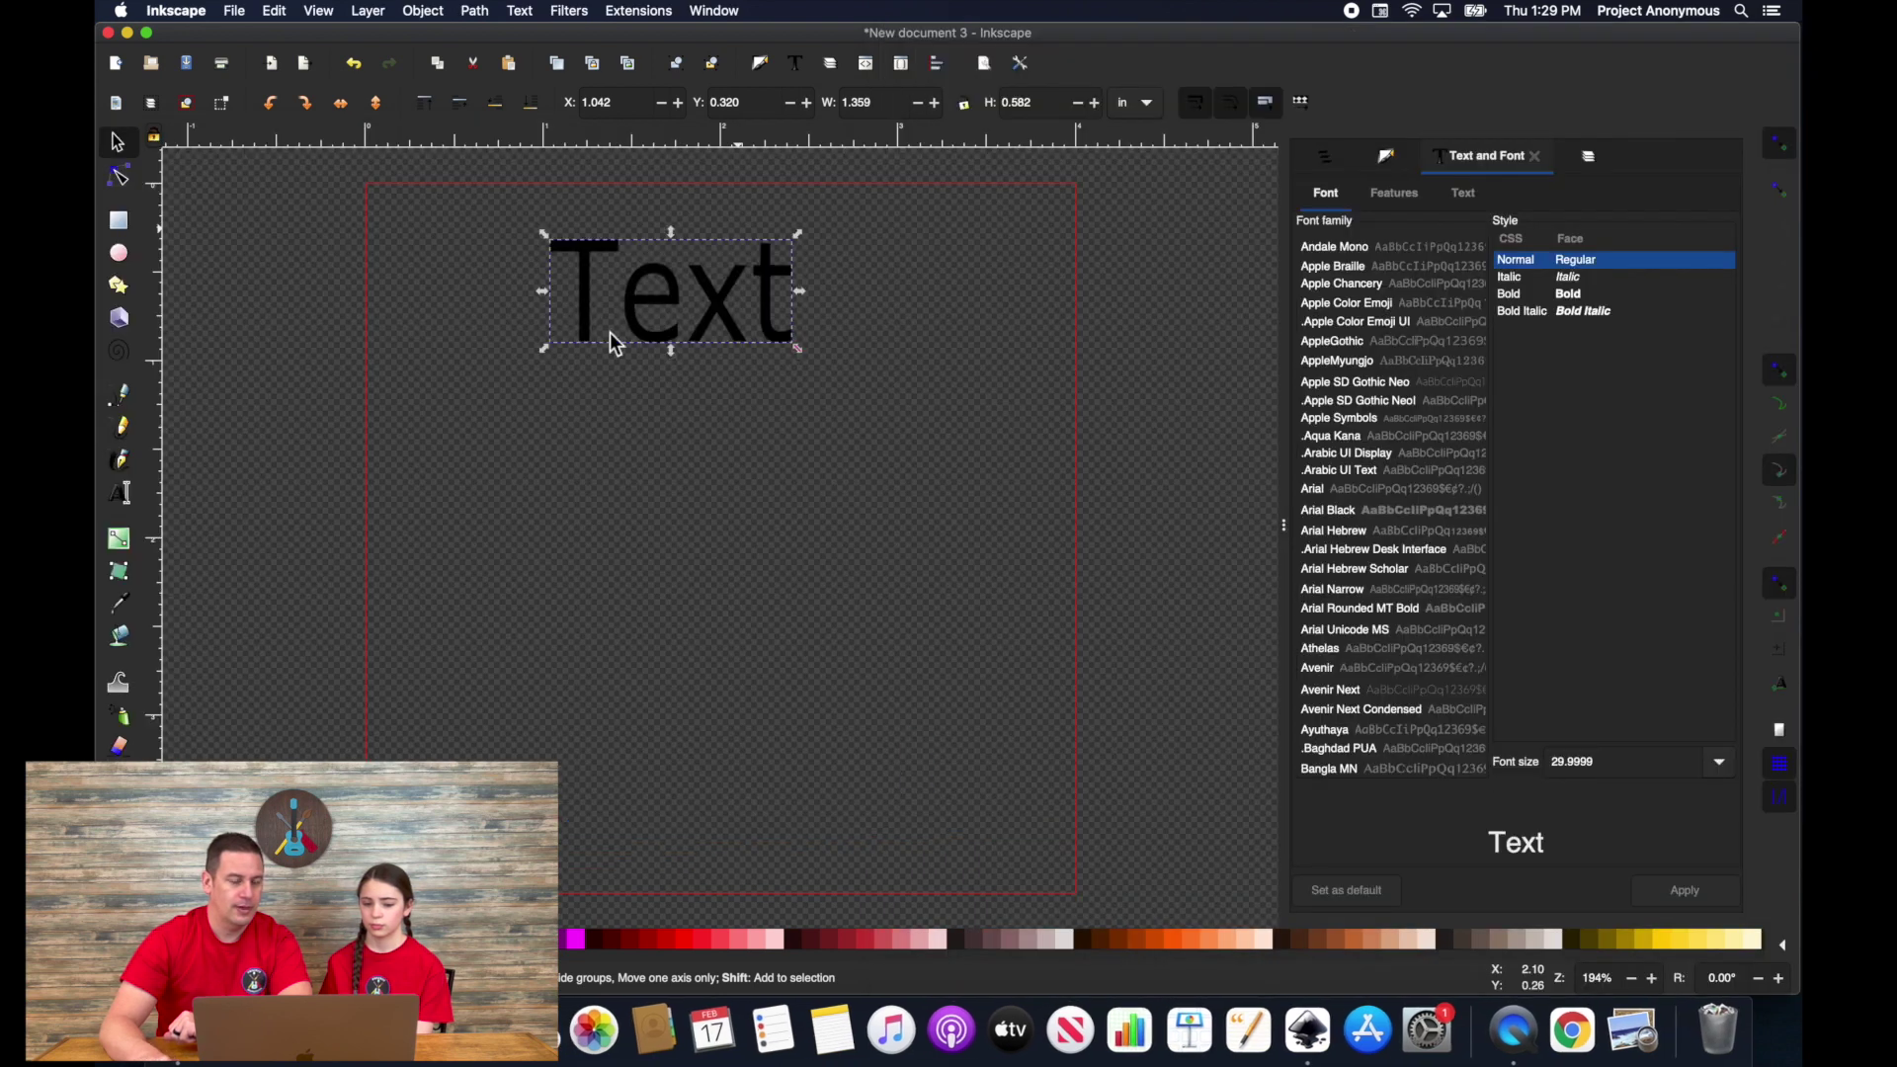
# Shrink the outlined Text to about 80% height, trial-moving a T node then undoing it.
pyautogui.moveTo(667, 354); pyautogui.dragTo(731, 314)
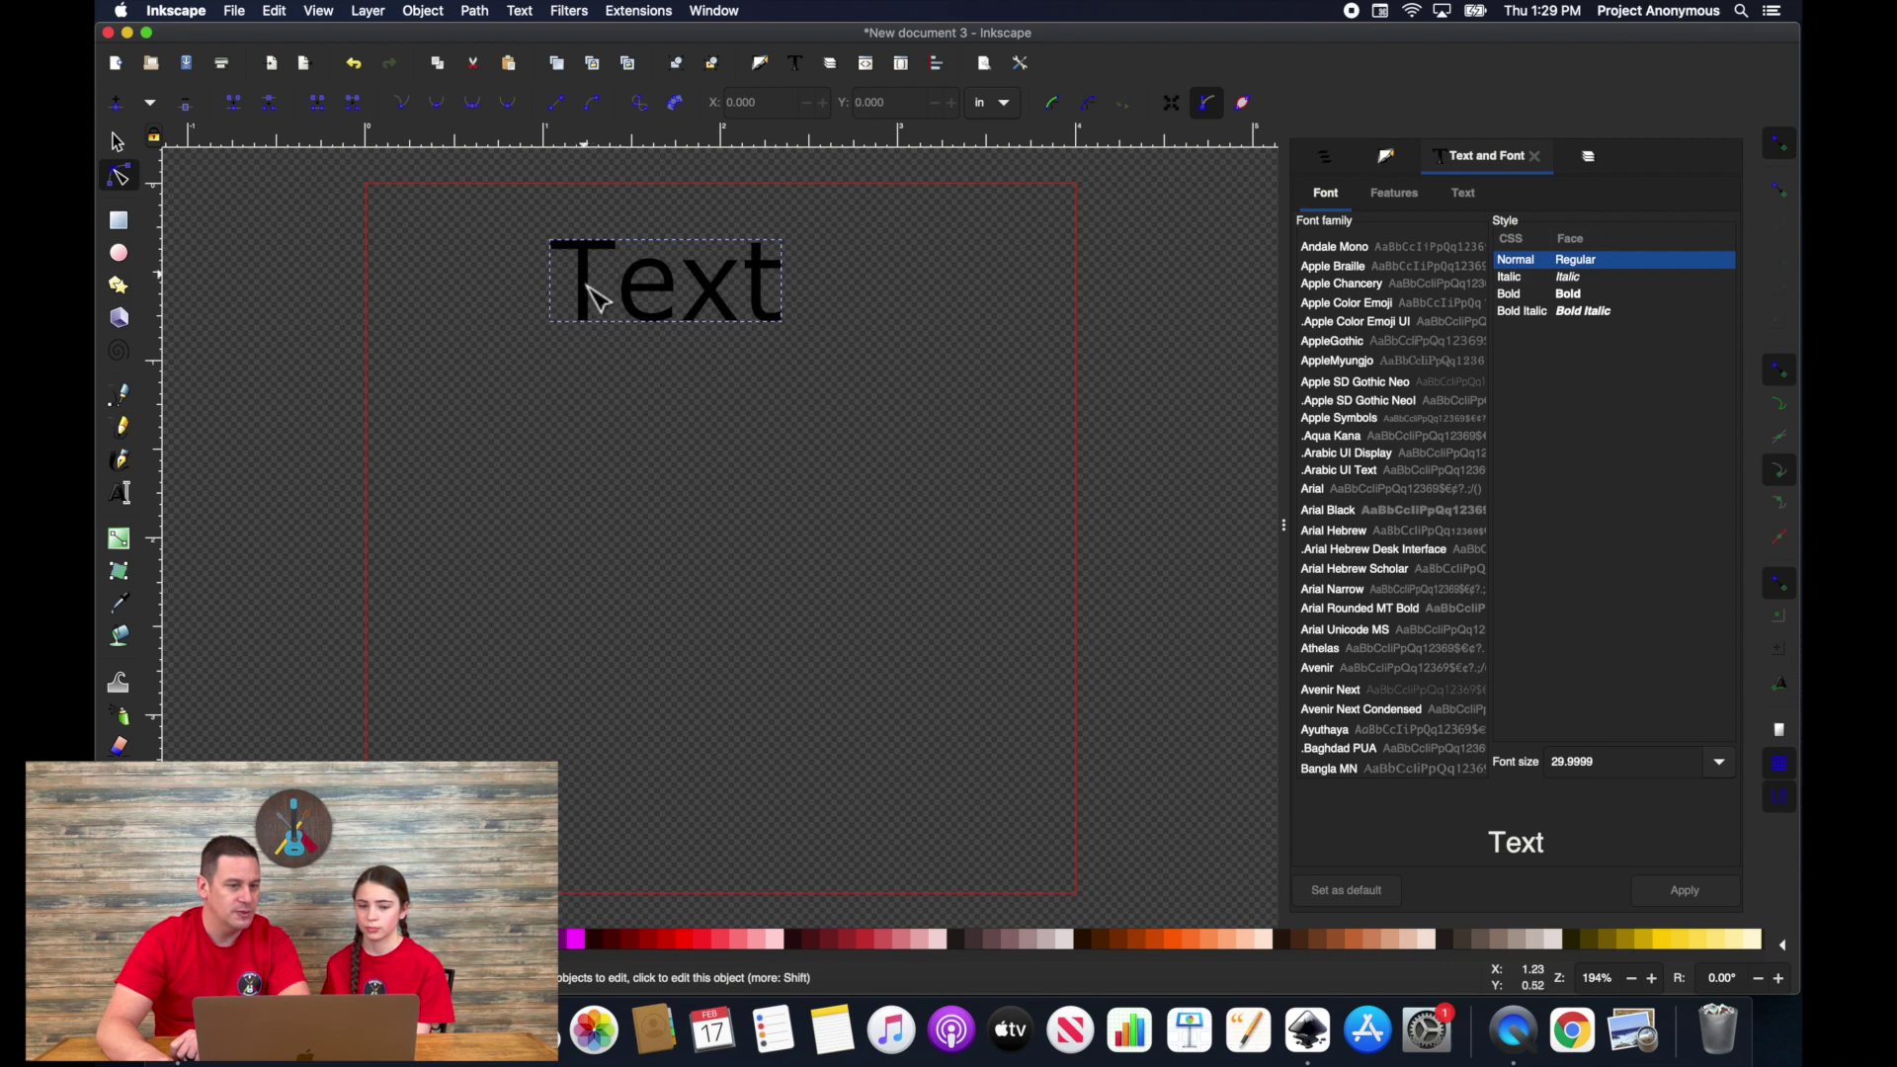
pyautogui.click(581, 259)
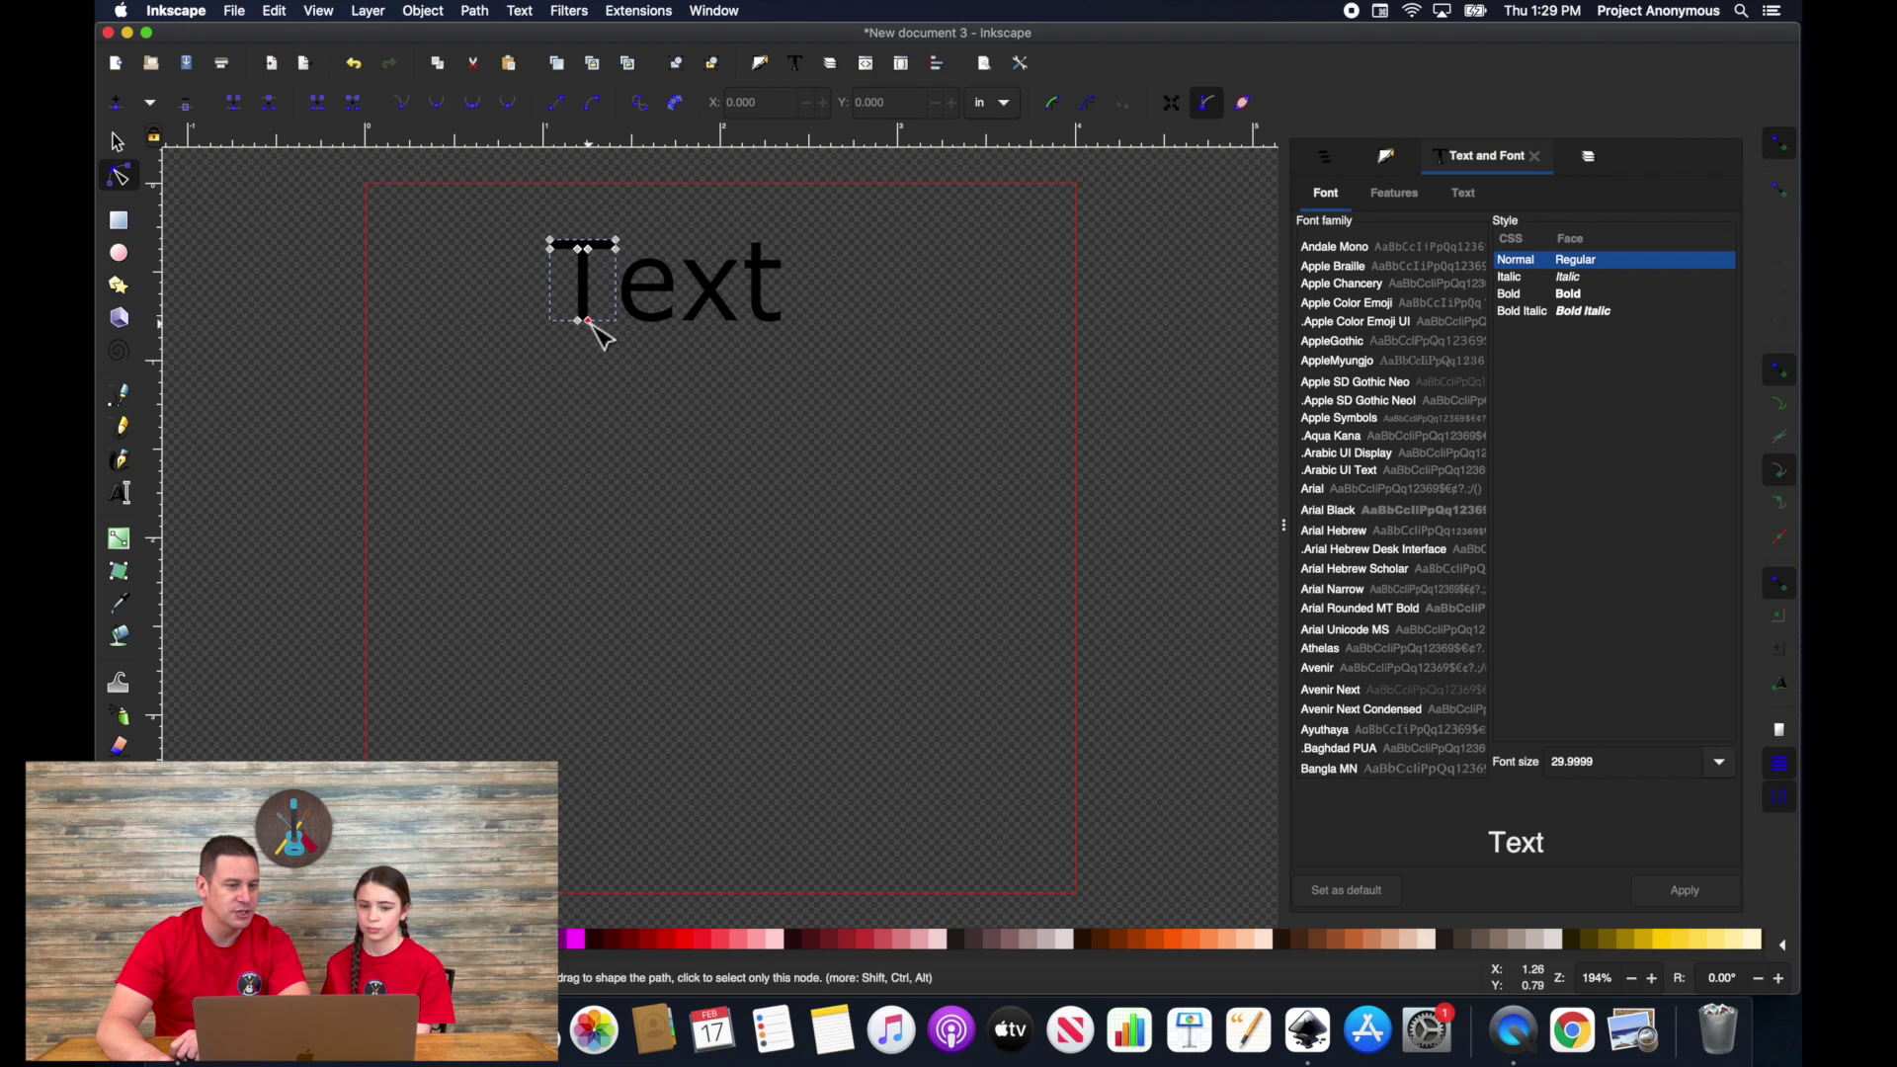
pyautogui.moveTo(606, 337)
pyautogui.mouseDown()
pyautogui.moveTo(648, 385)
pyautogui.moveTo(630, 328)
pyautogui.moveTo(736, 346)
pyautogui.moveTo(728, 313)
pyautogui.moveTo(604, 329)
pyautogui.mouseUp()
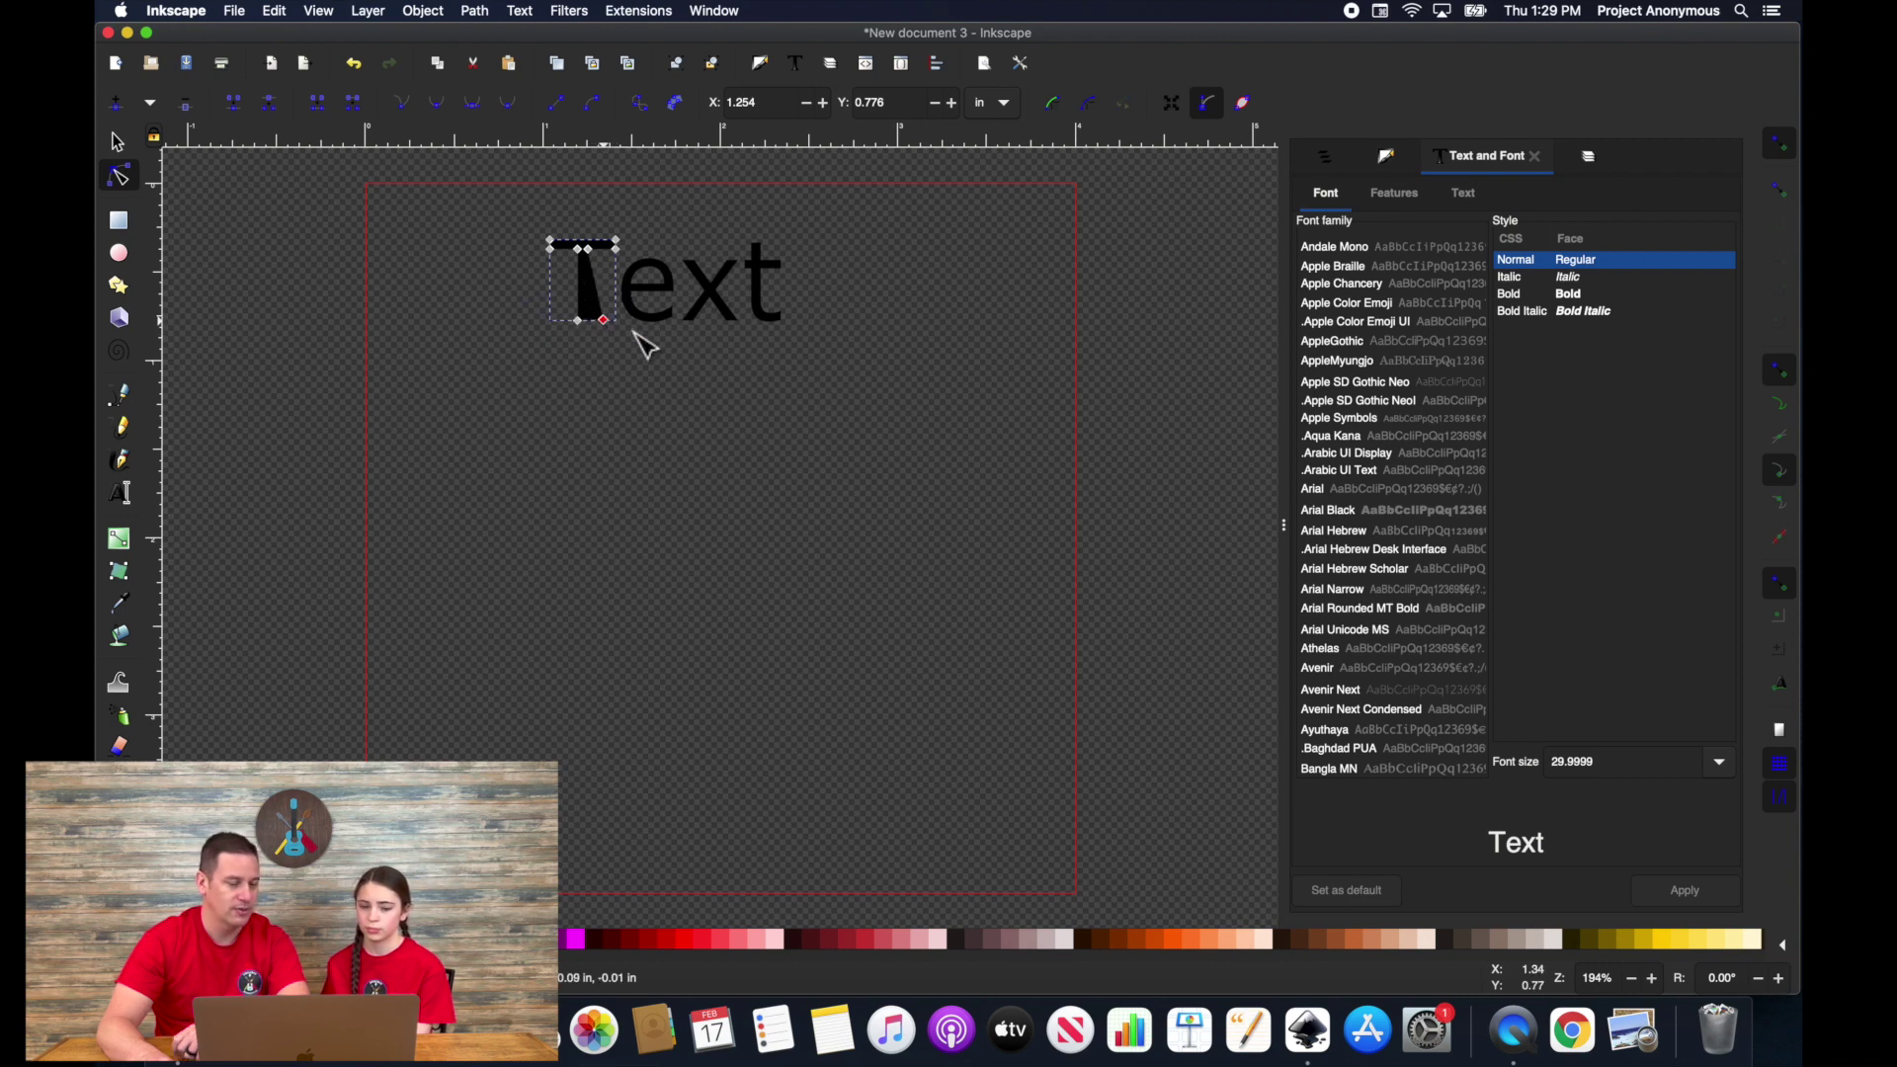
pyautogui.press('super+z')
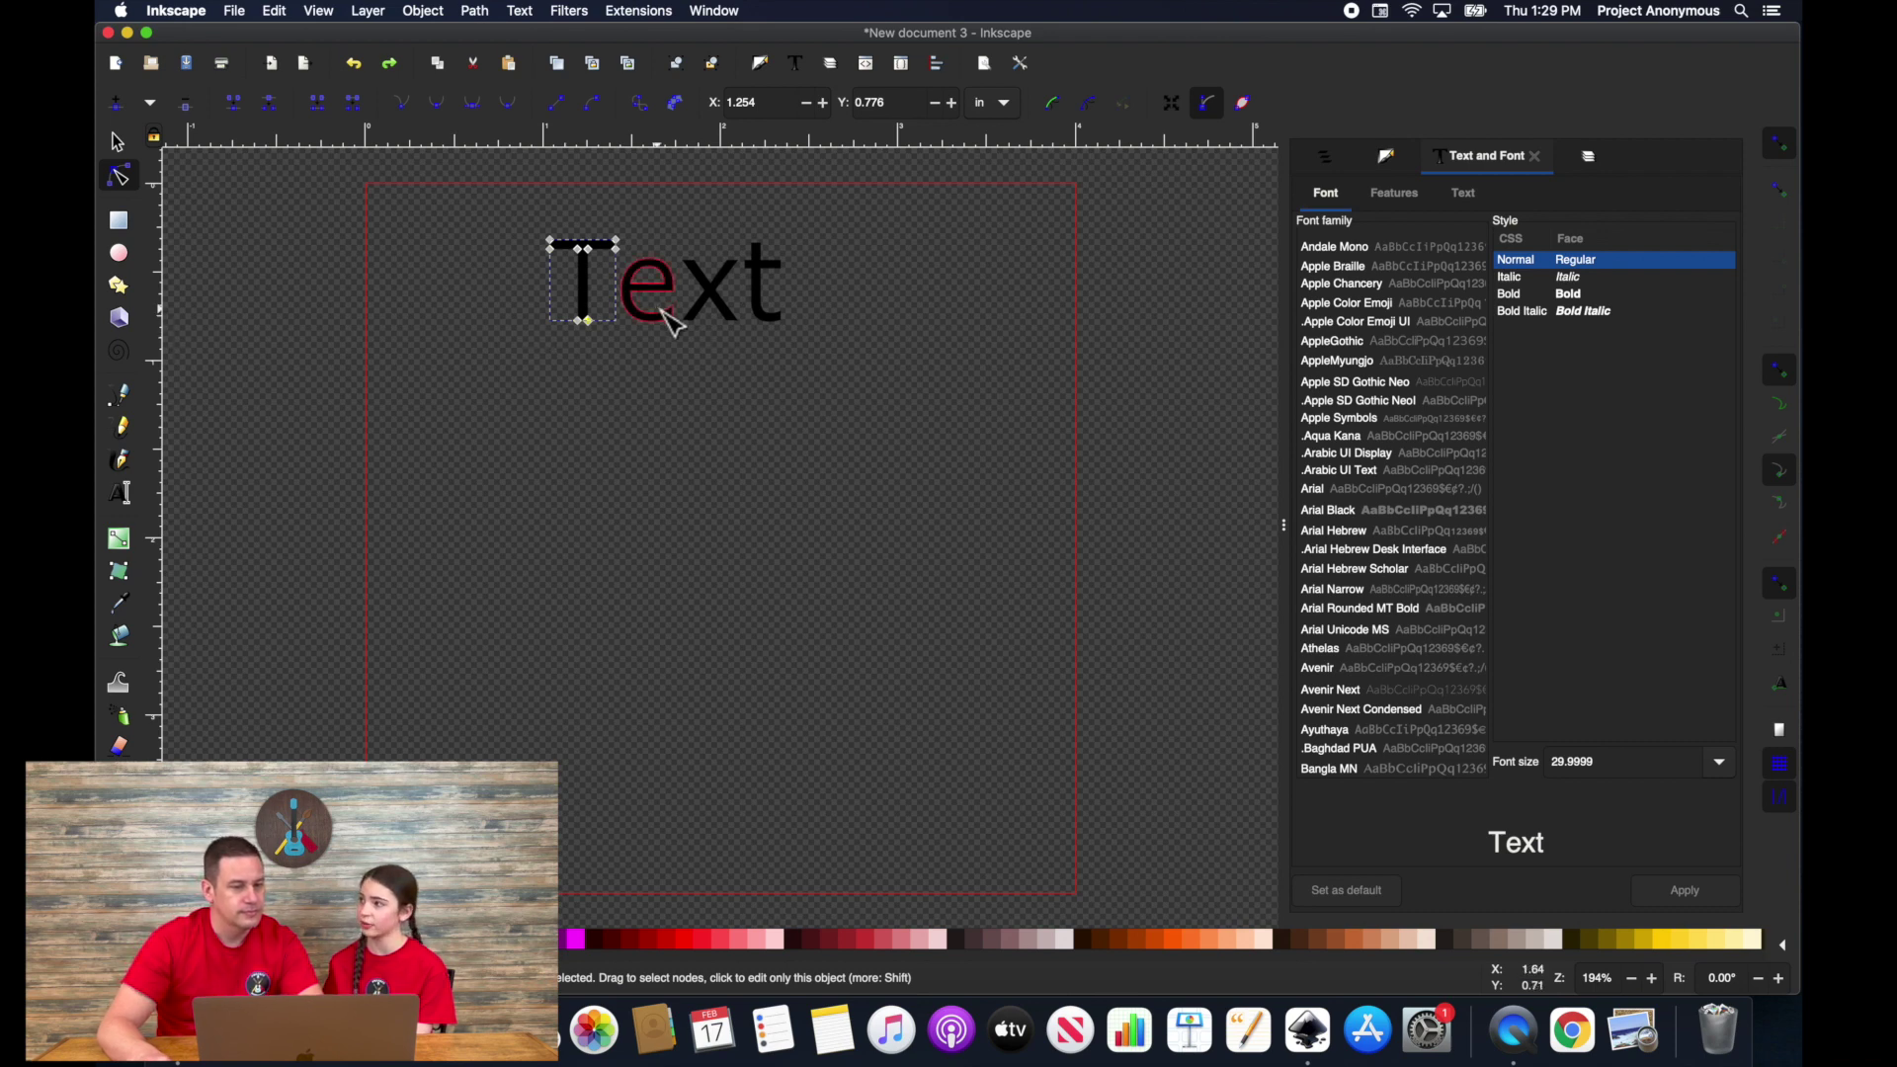
pyautogui.press('s')
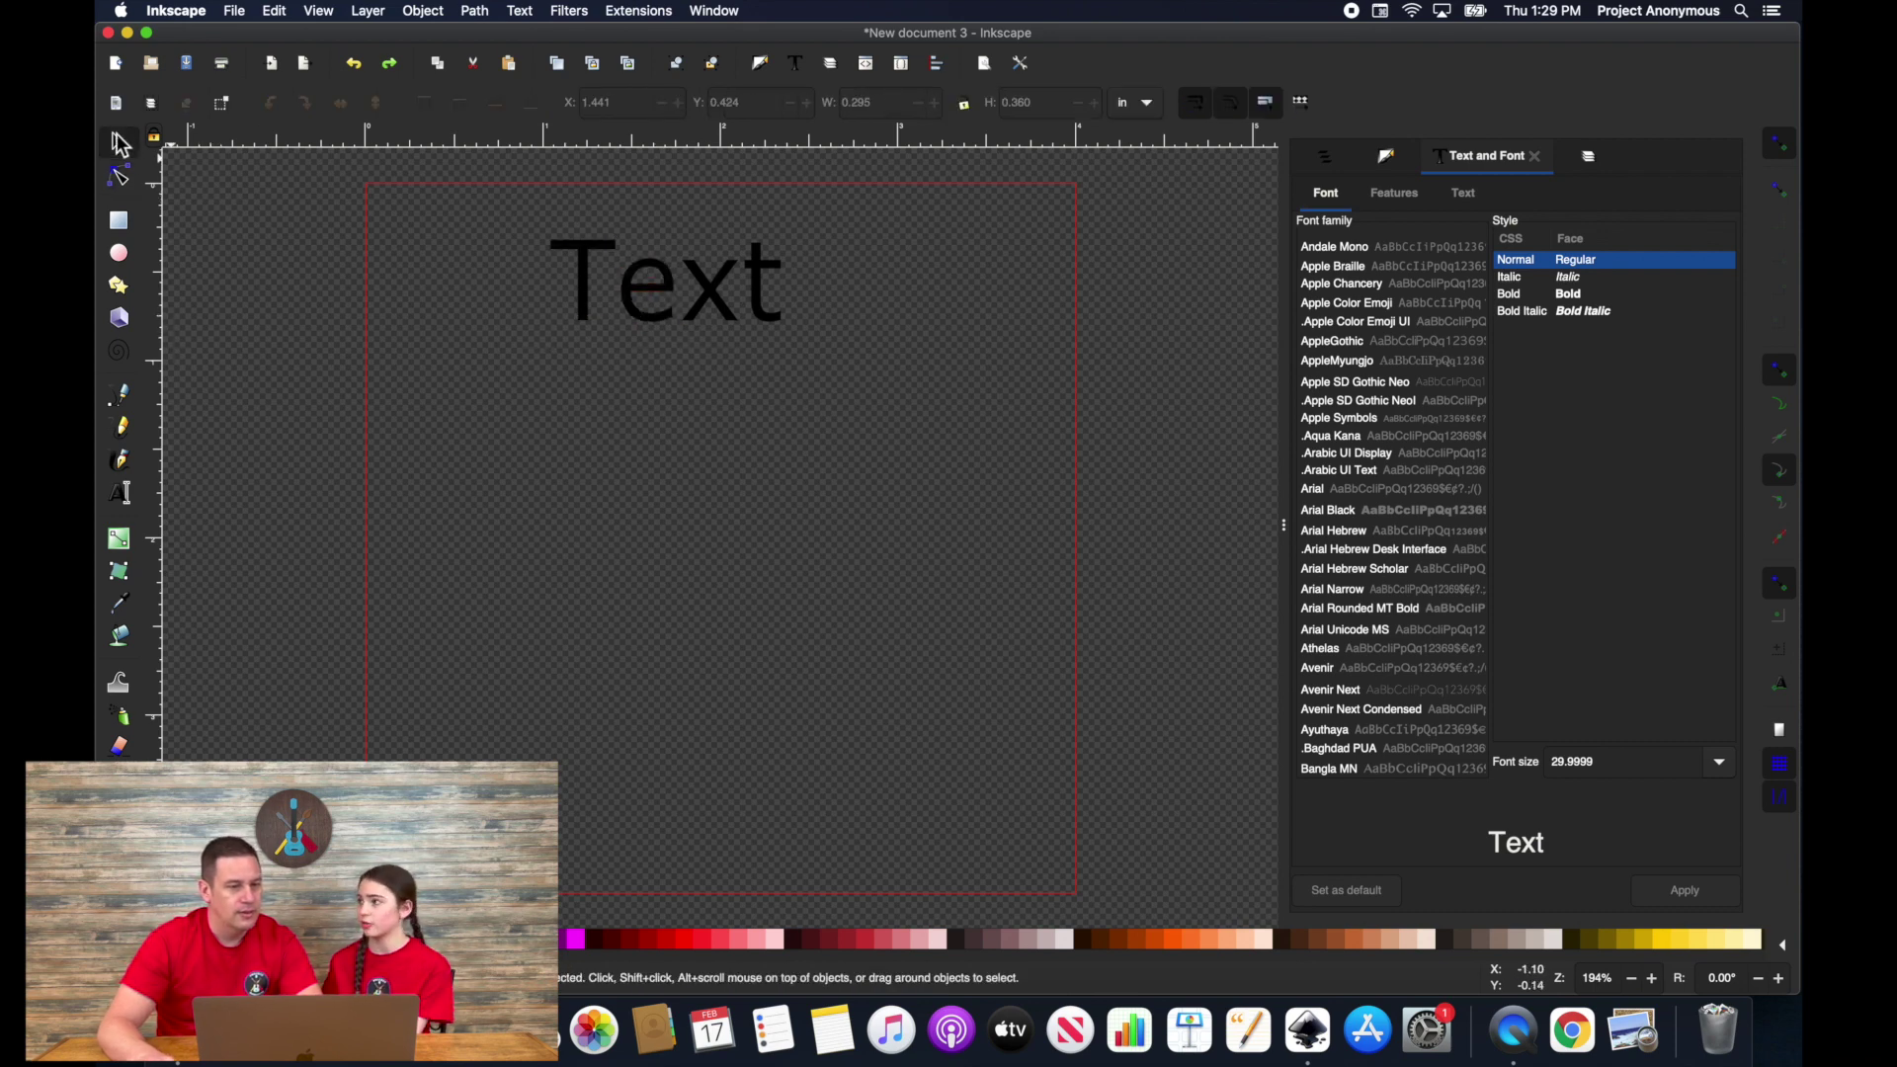
# Fill the Text group red with a black stroke and move it to X 1.153, Y 0.473 in.
pyautogui.click(691, 307)
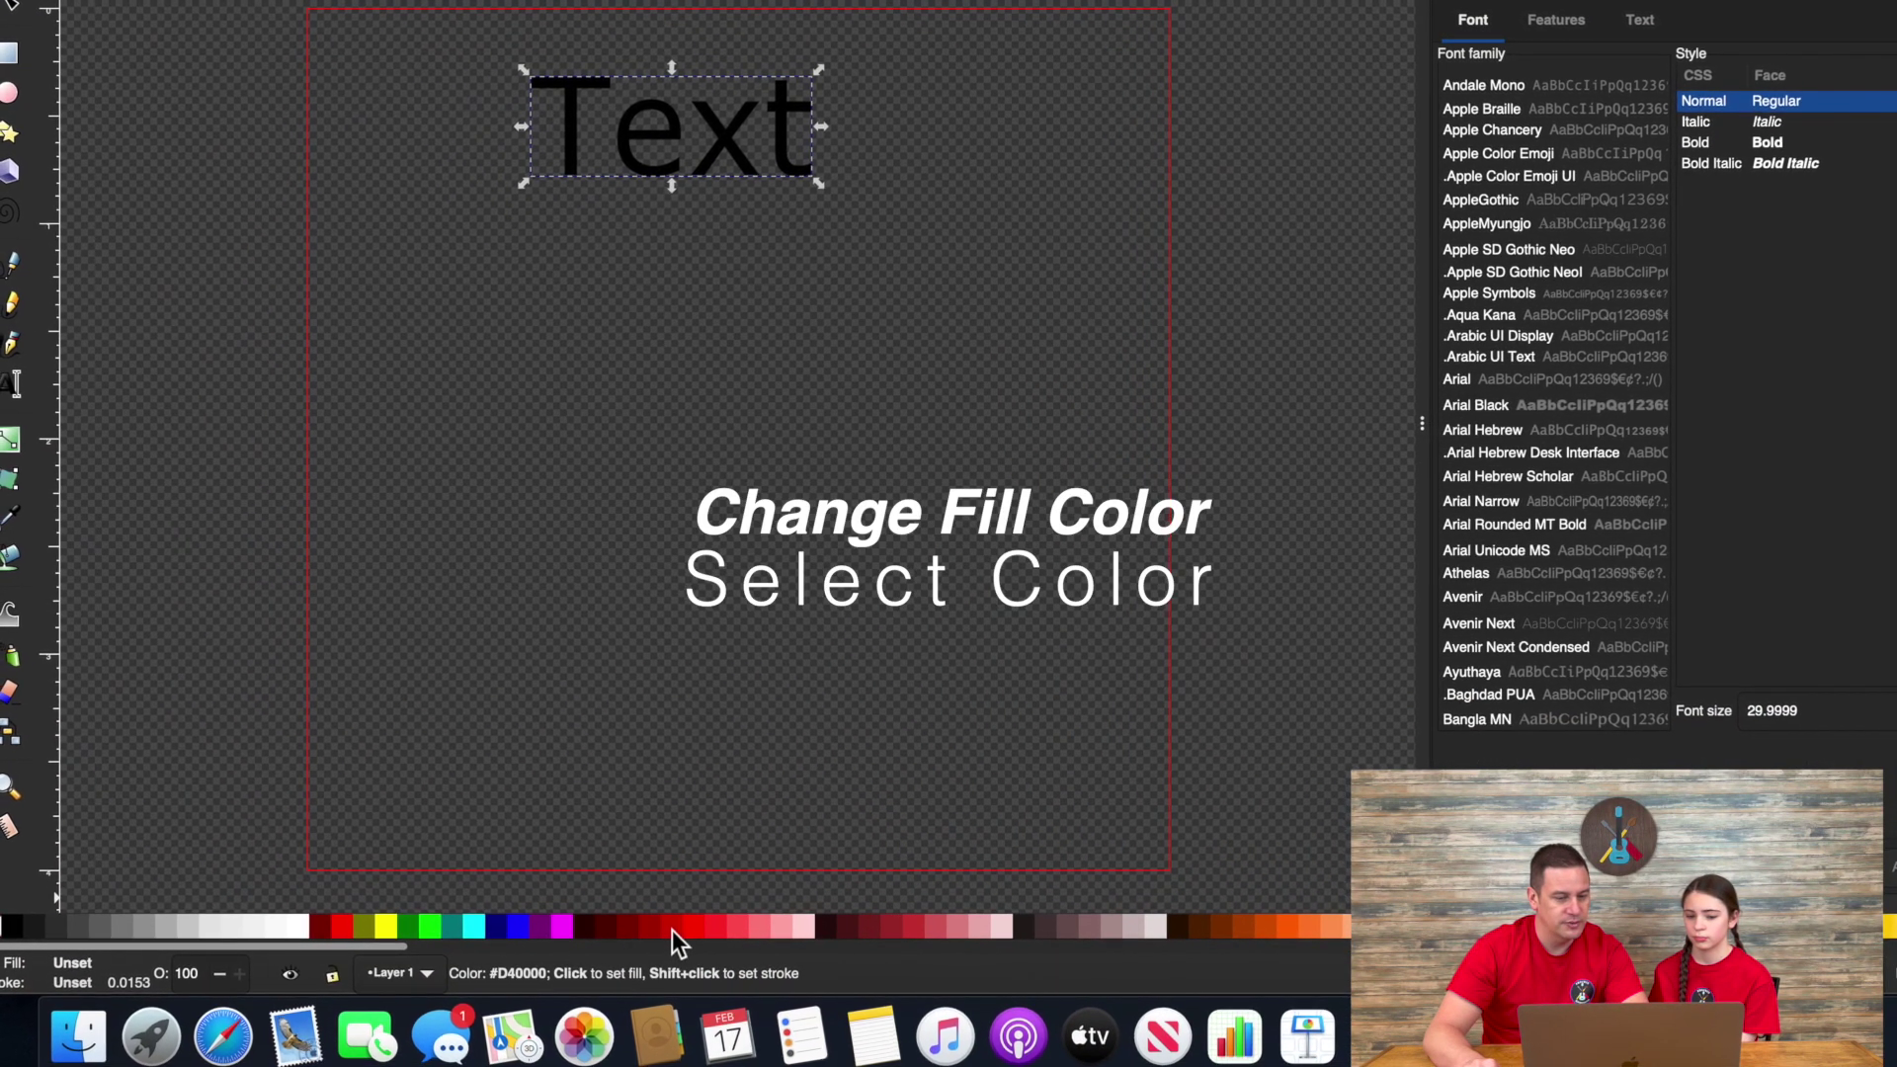
pyautogui.click(672, 929)
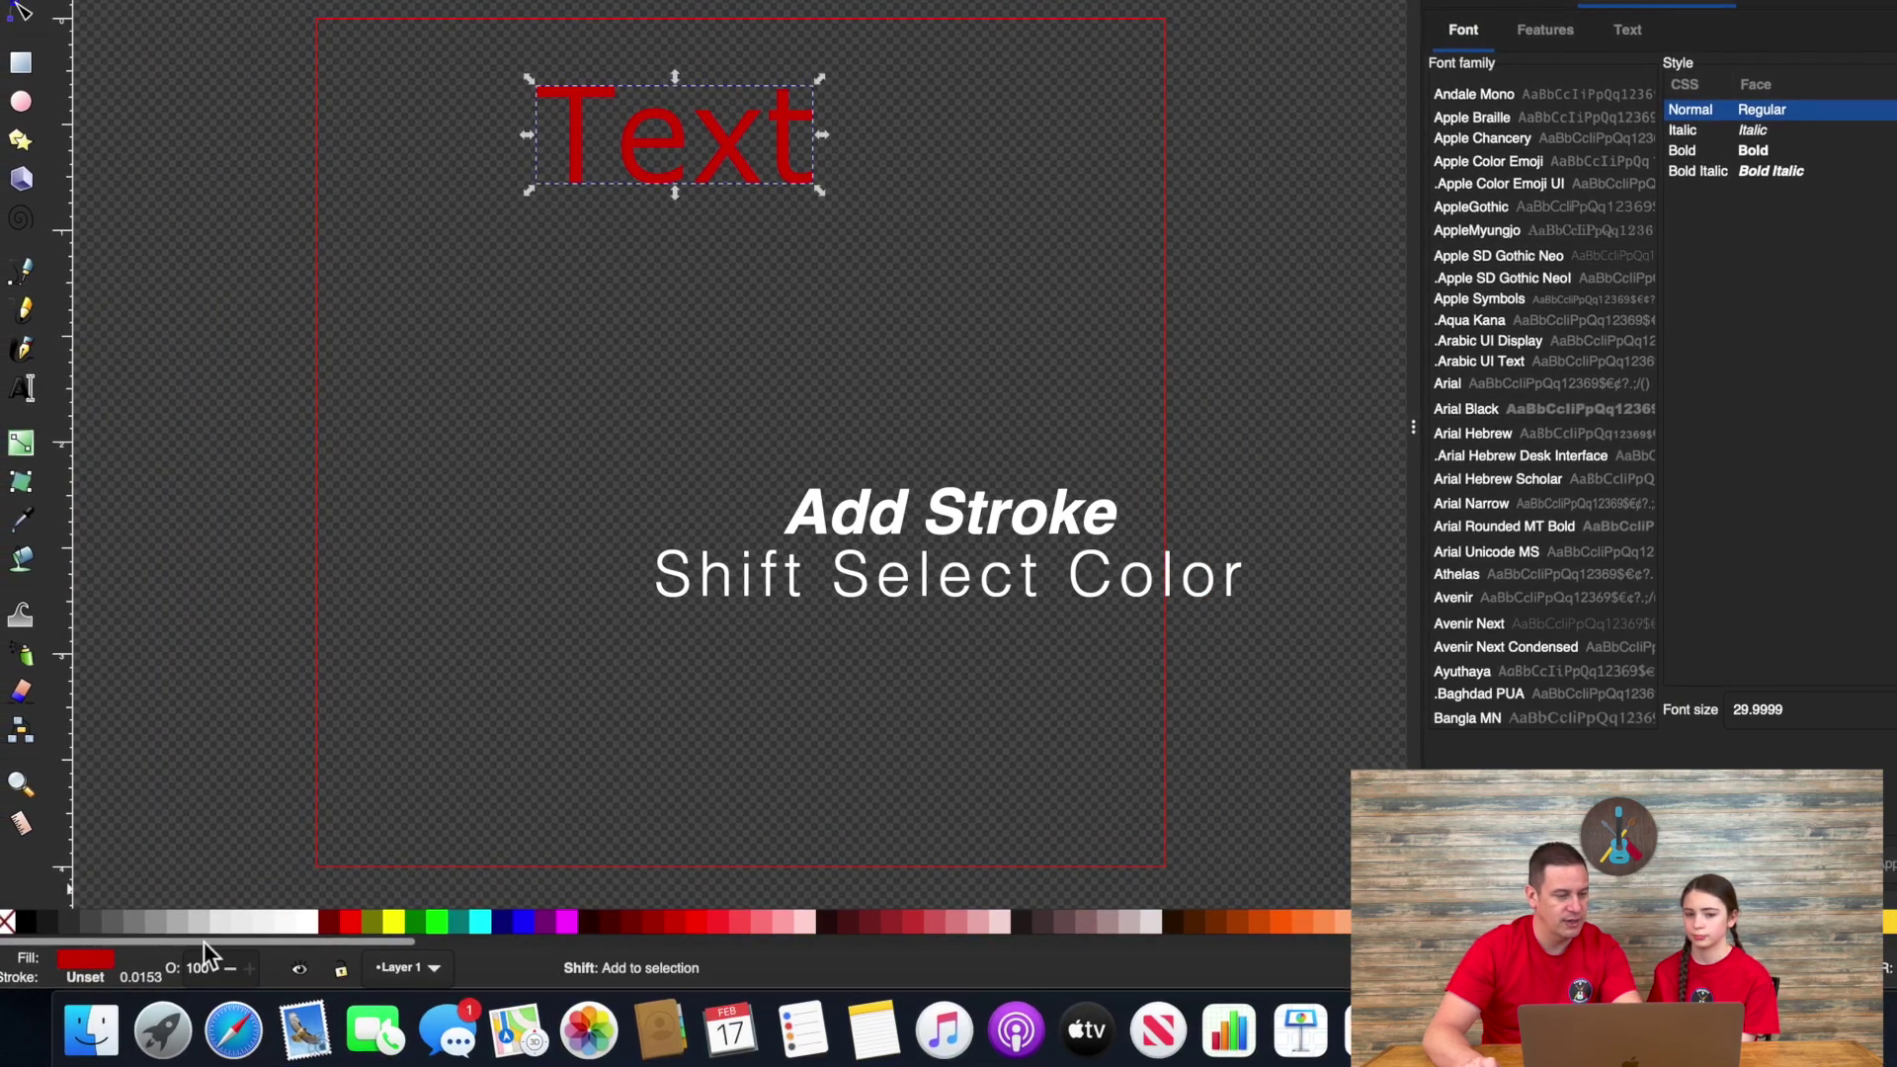
pyautogui.keyDown('shift'); pyautogui.click(32, 925); pyautogui.keyUp('shift')
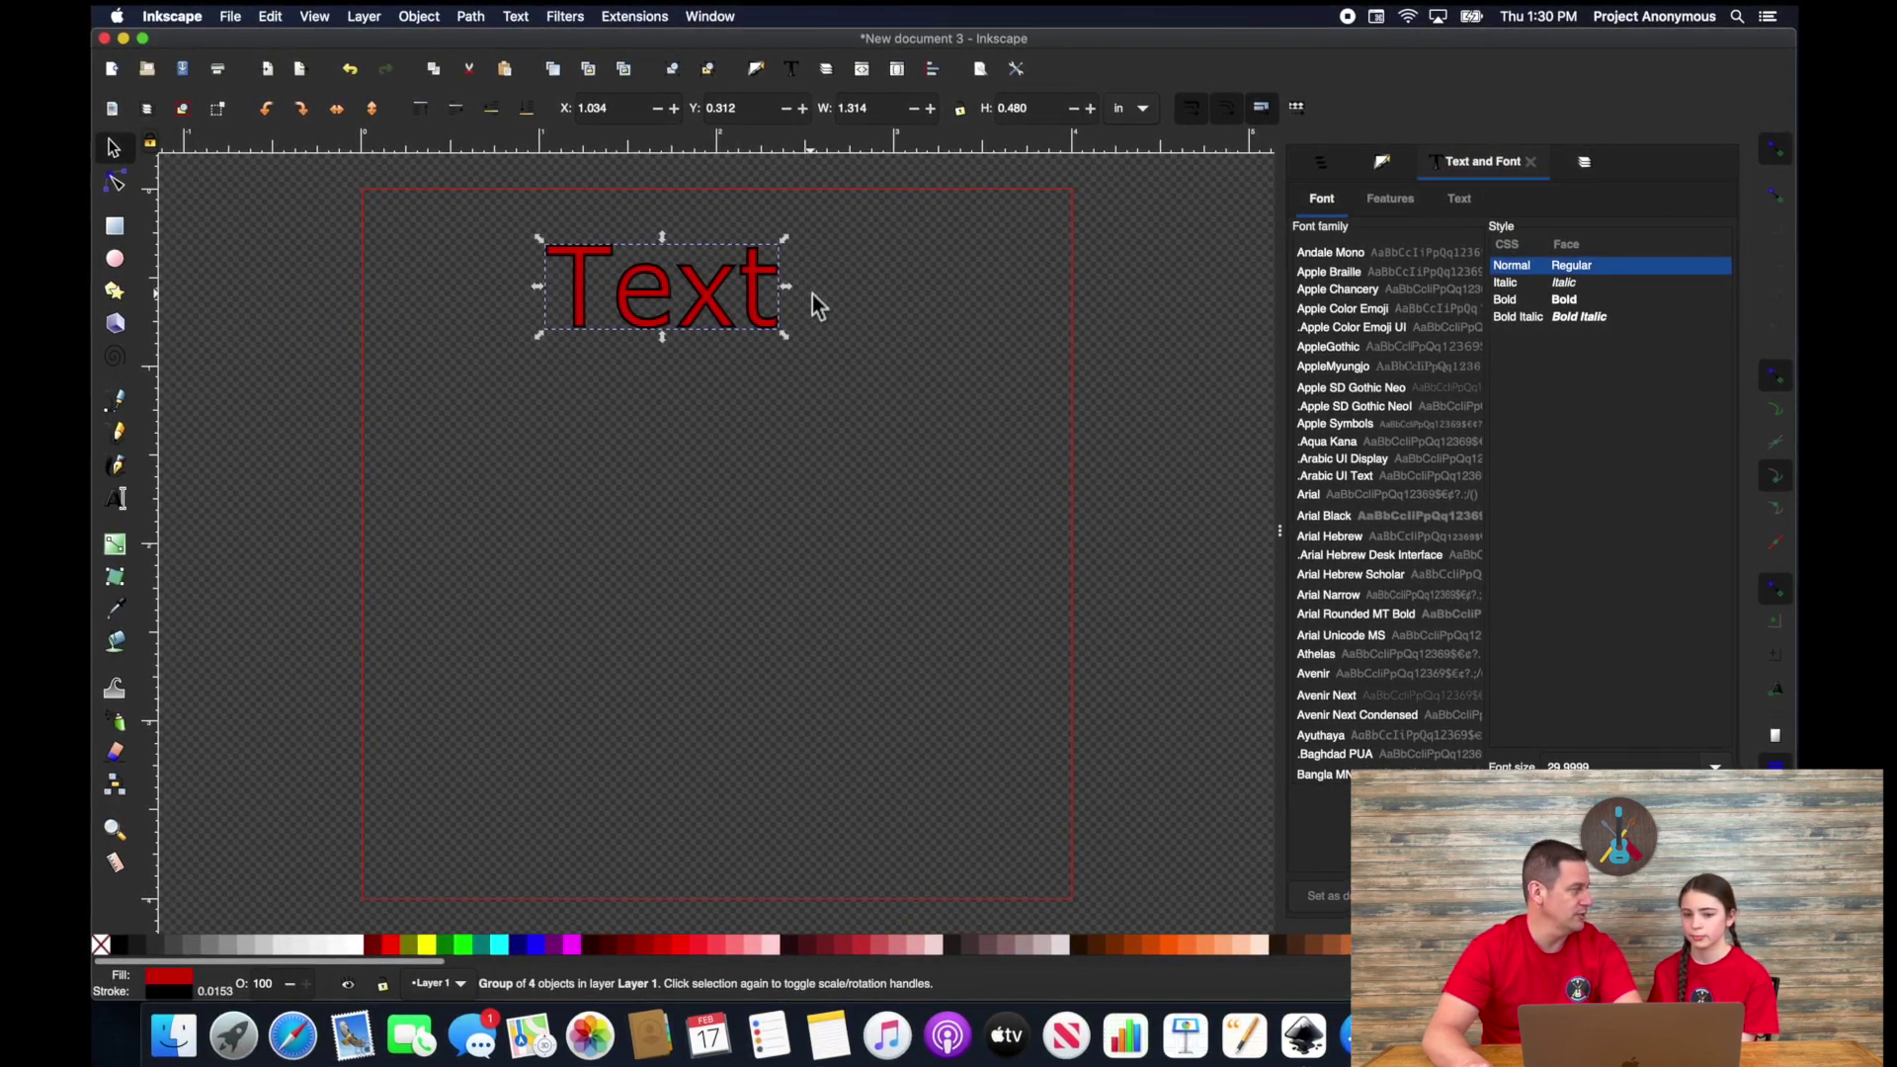
pyautogui.moveTo(787, 287); pyautogui.dragTo(719, 293)
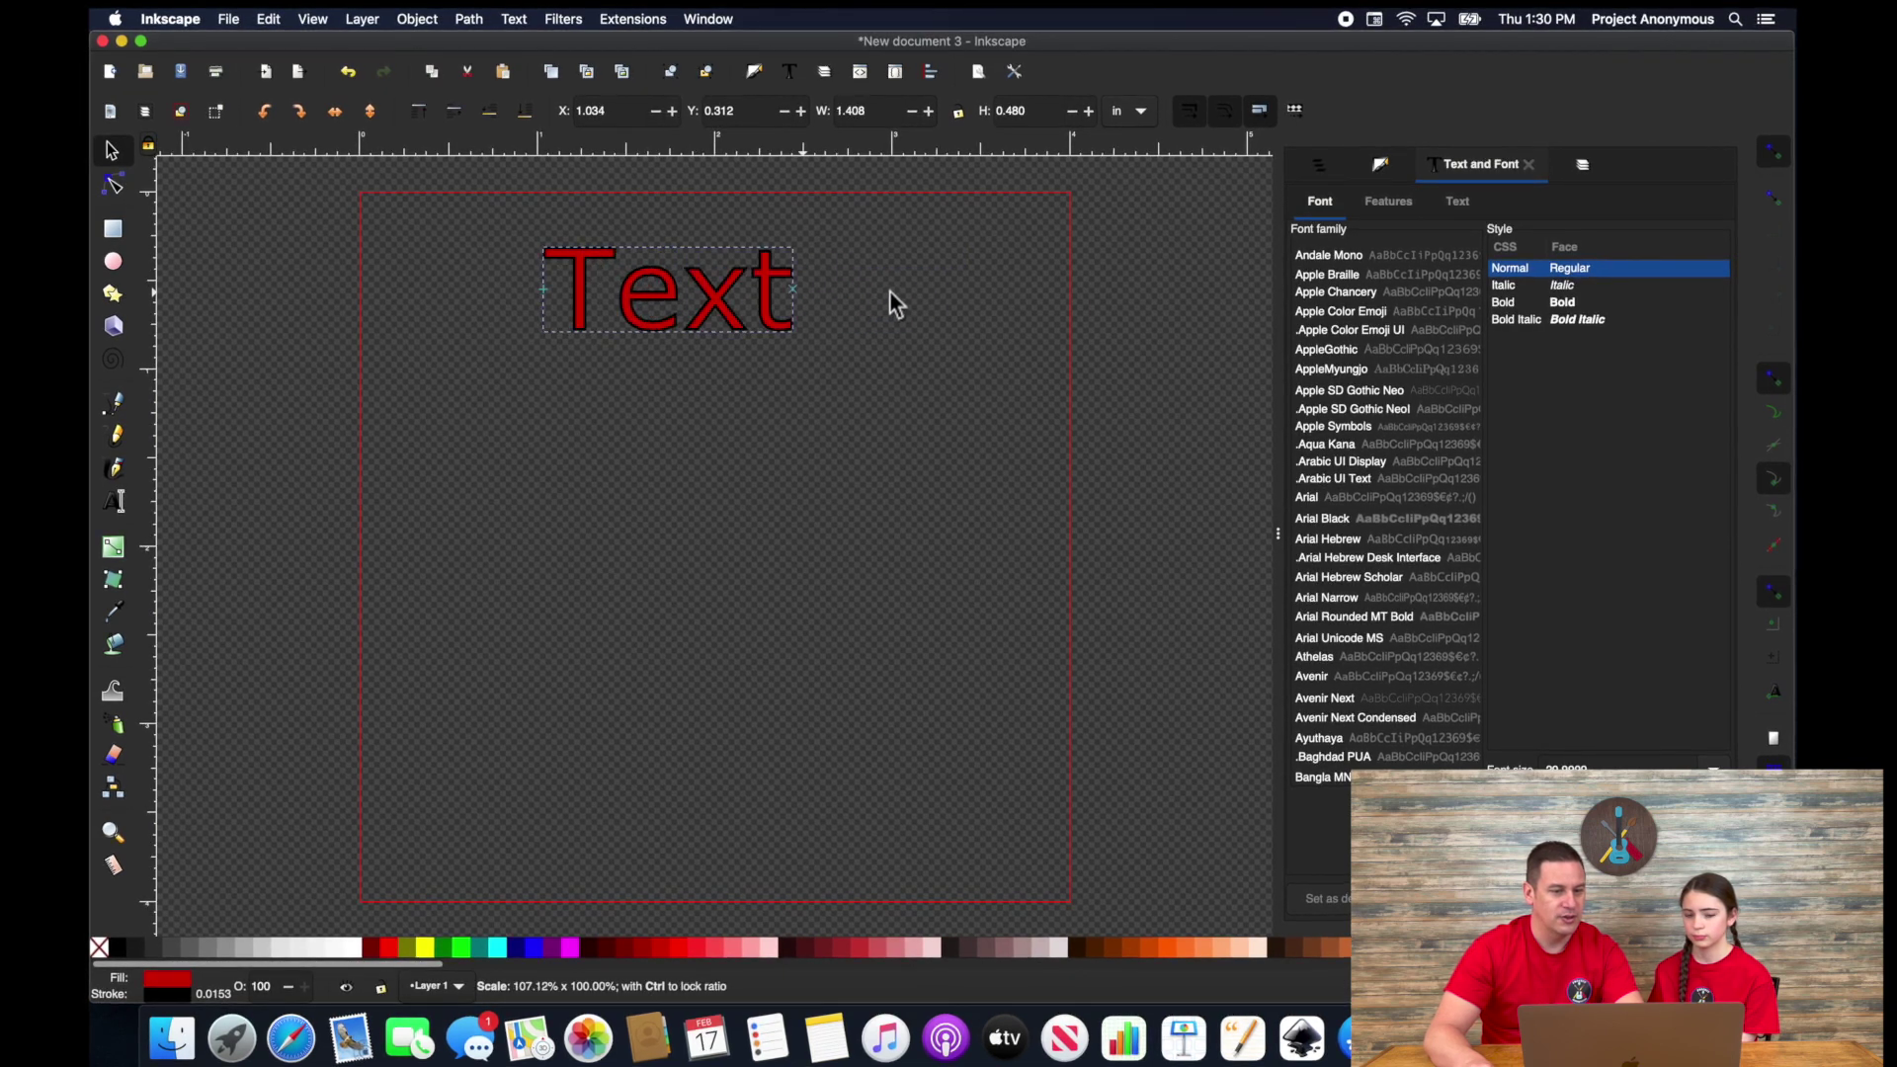
pyautogui.moveTo(889, 290); pyautogui.dragTo(764, 296)
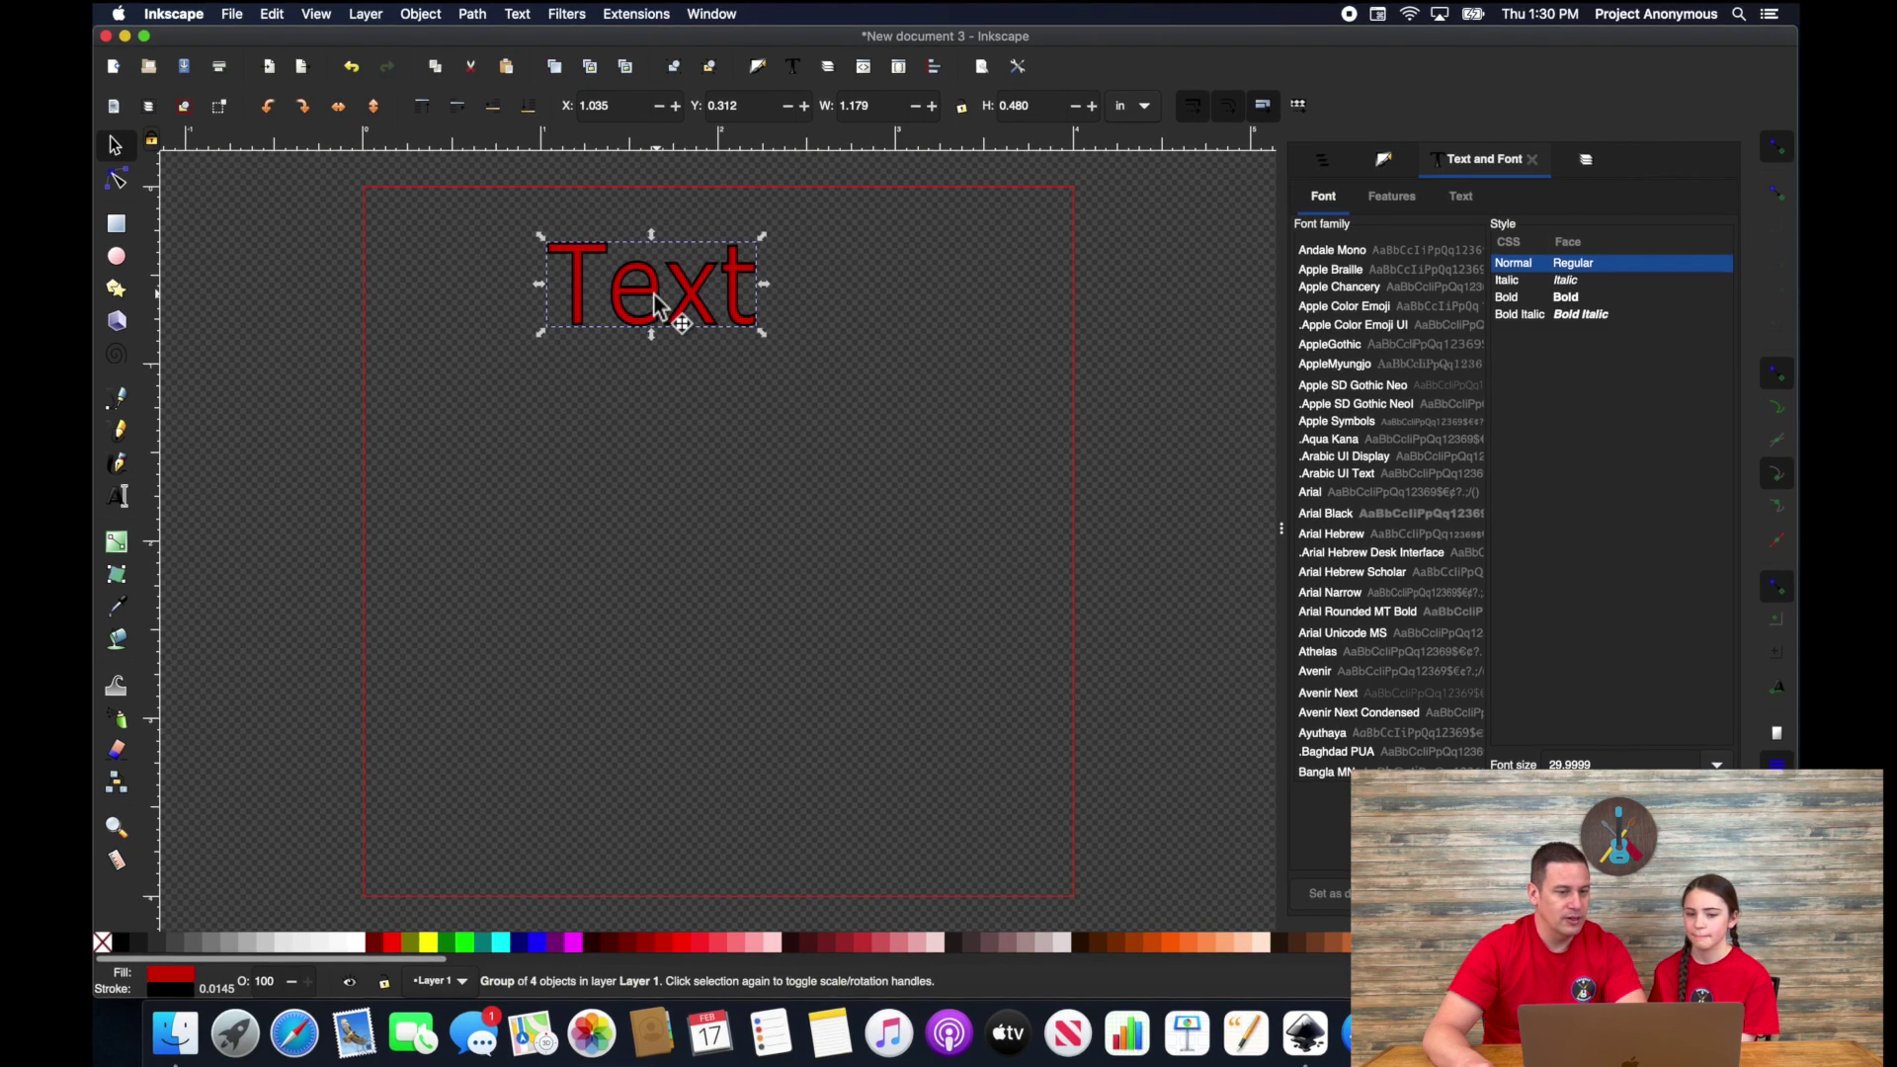
pyautogui.moveTo(652, 307)
pyautogui.mouseDown()
pyautogui.moveTo(656, 344)
pyautogui.moveTo(717, 347)
pyautogui.moveTo(690, 310)
pyautogui.moveTo(680, 332)
pyautogui.mouseUp()
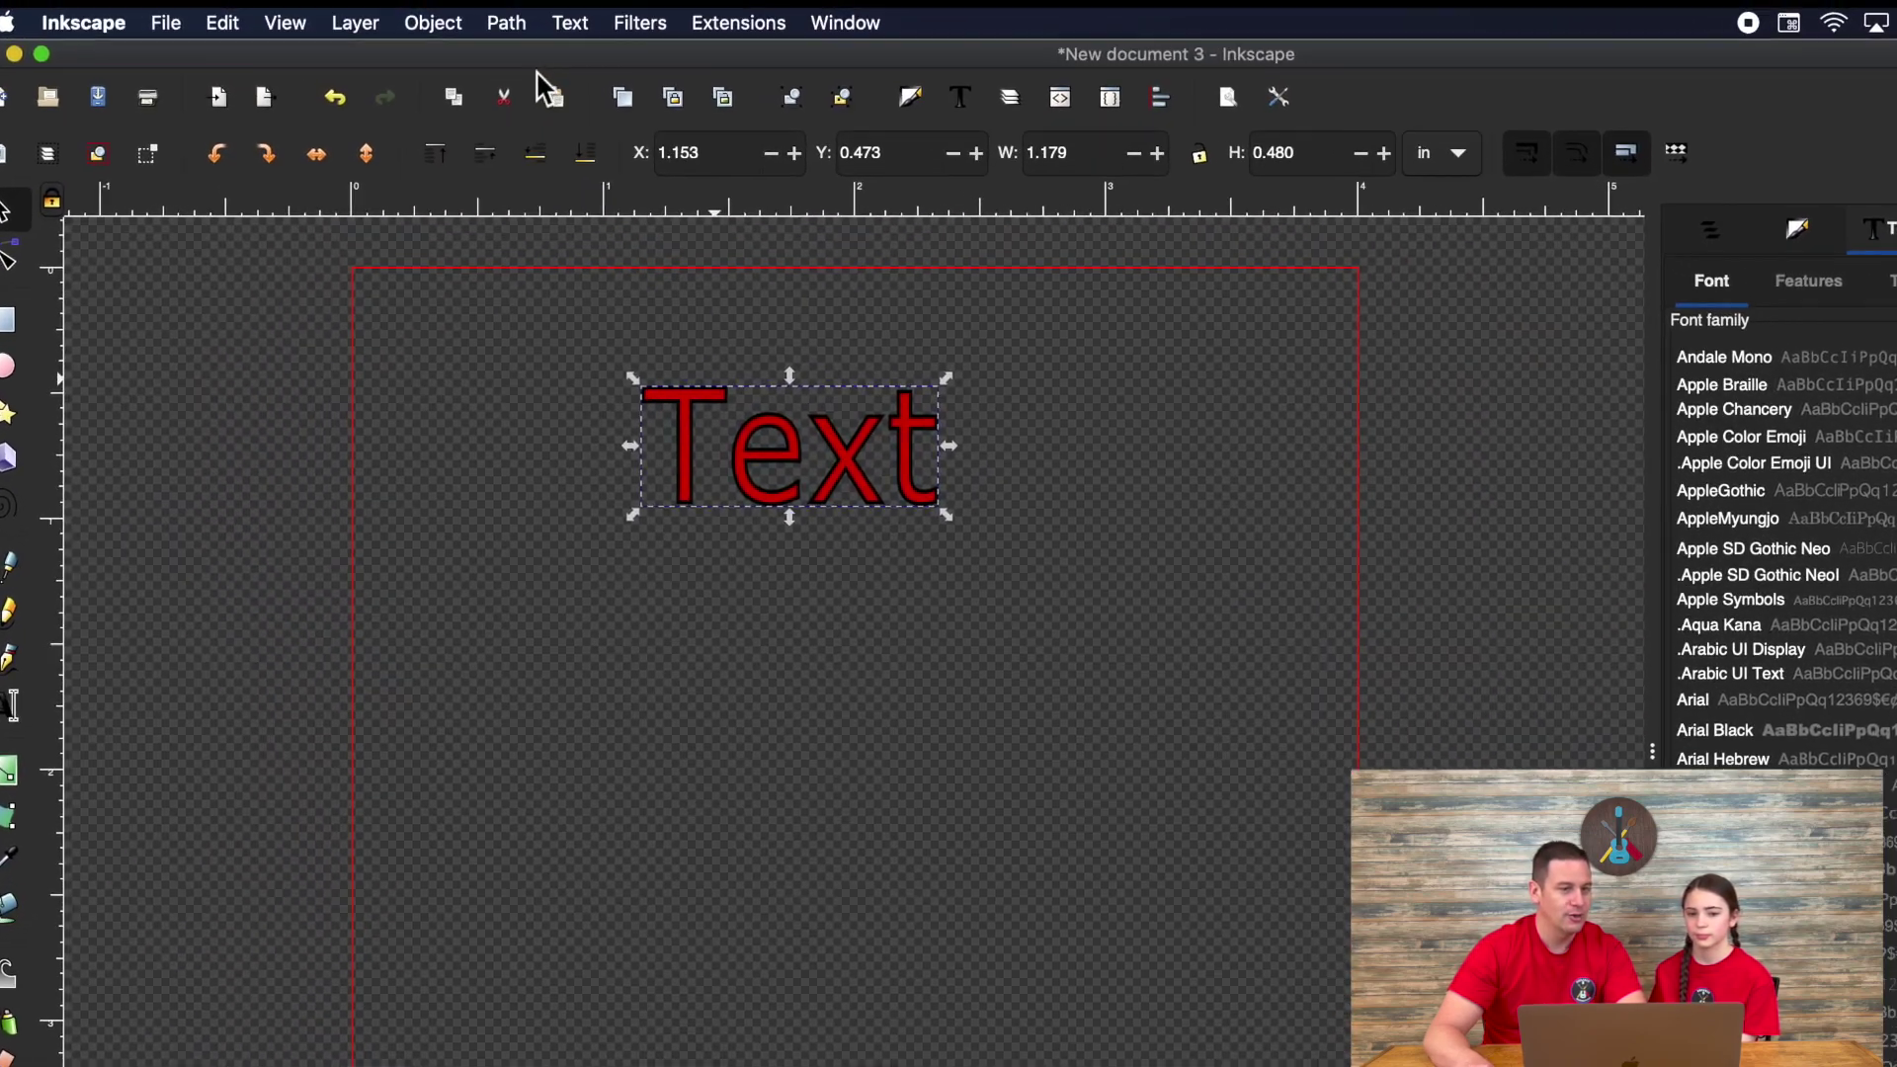
# Break Text into separate letters, then offset the e and x and slant the t.
pyautogui.click(435, 23)
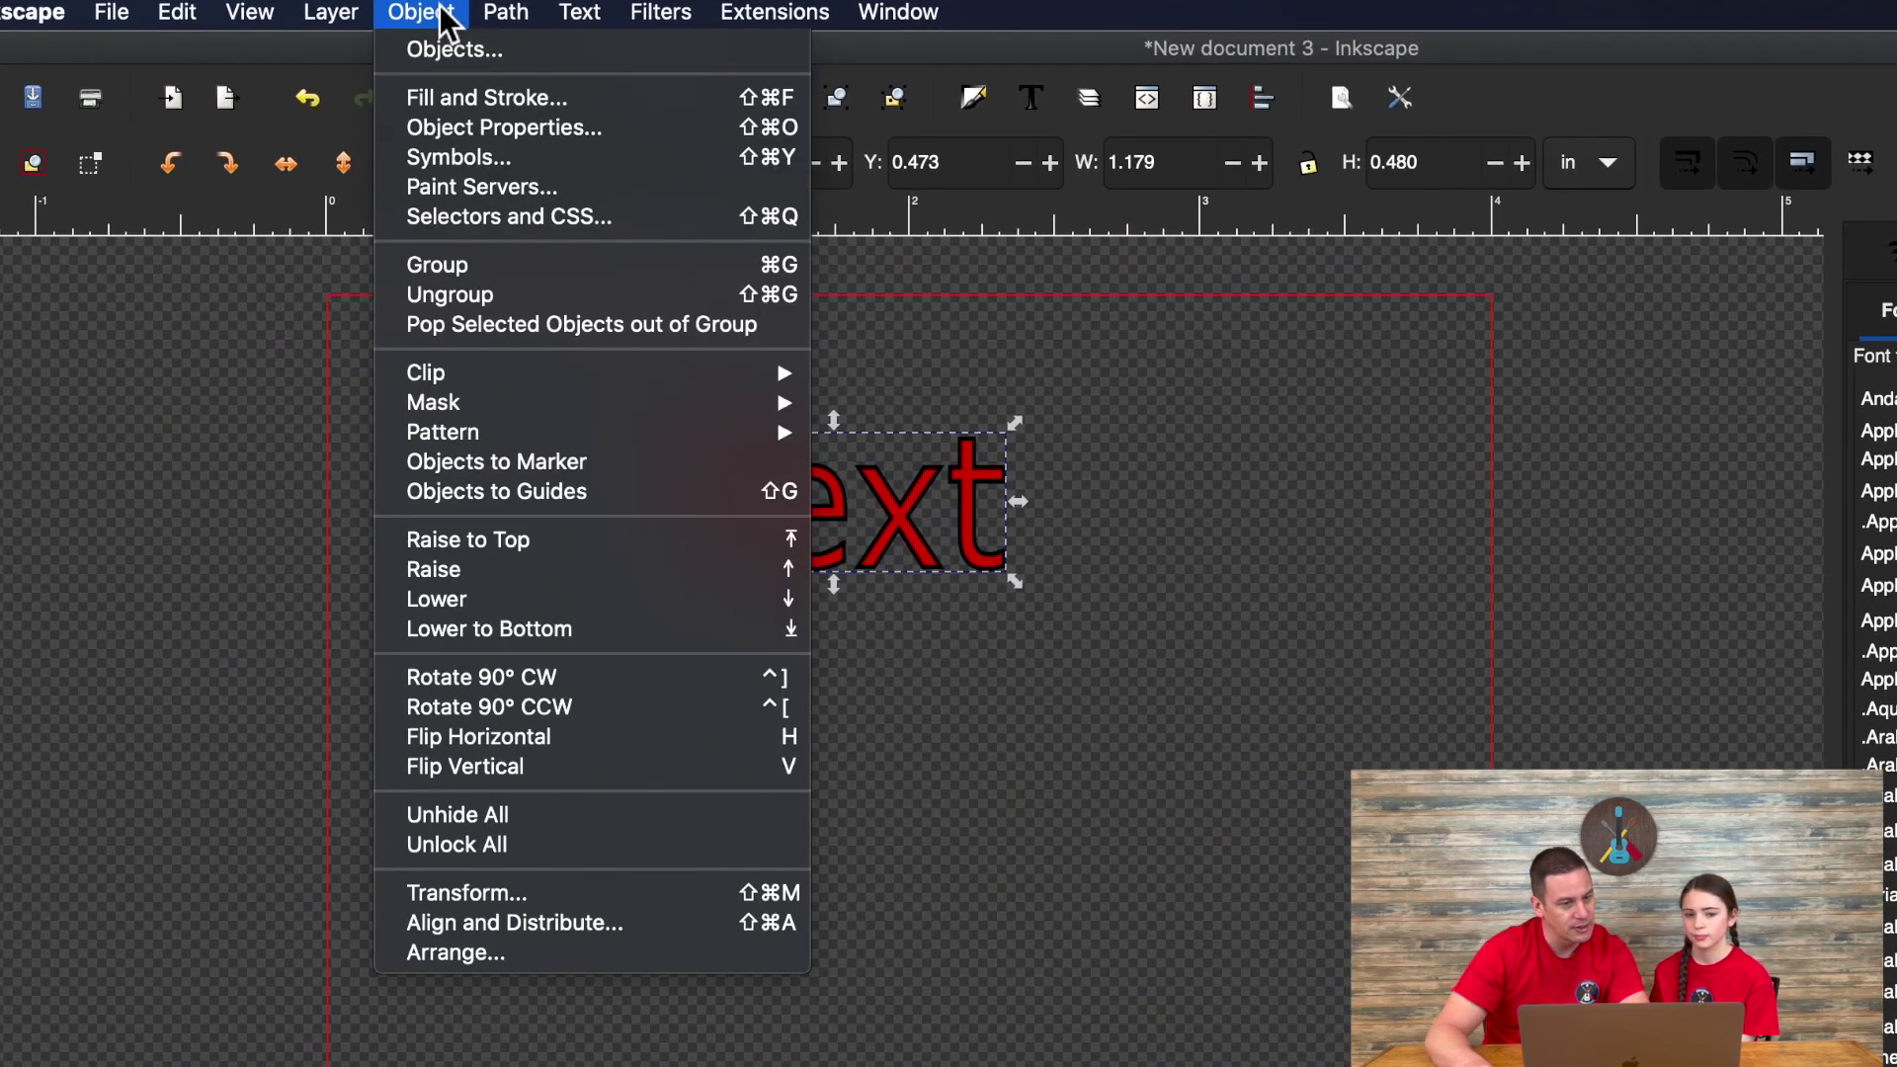
pyautogui.click(449, 297)
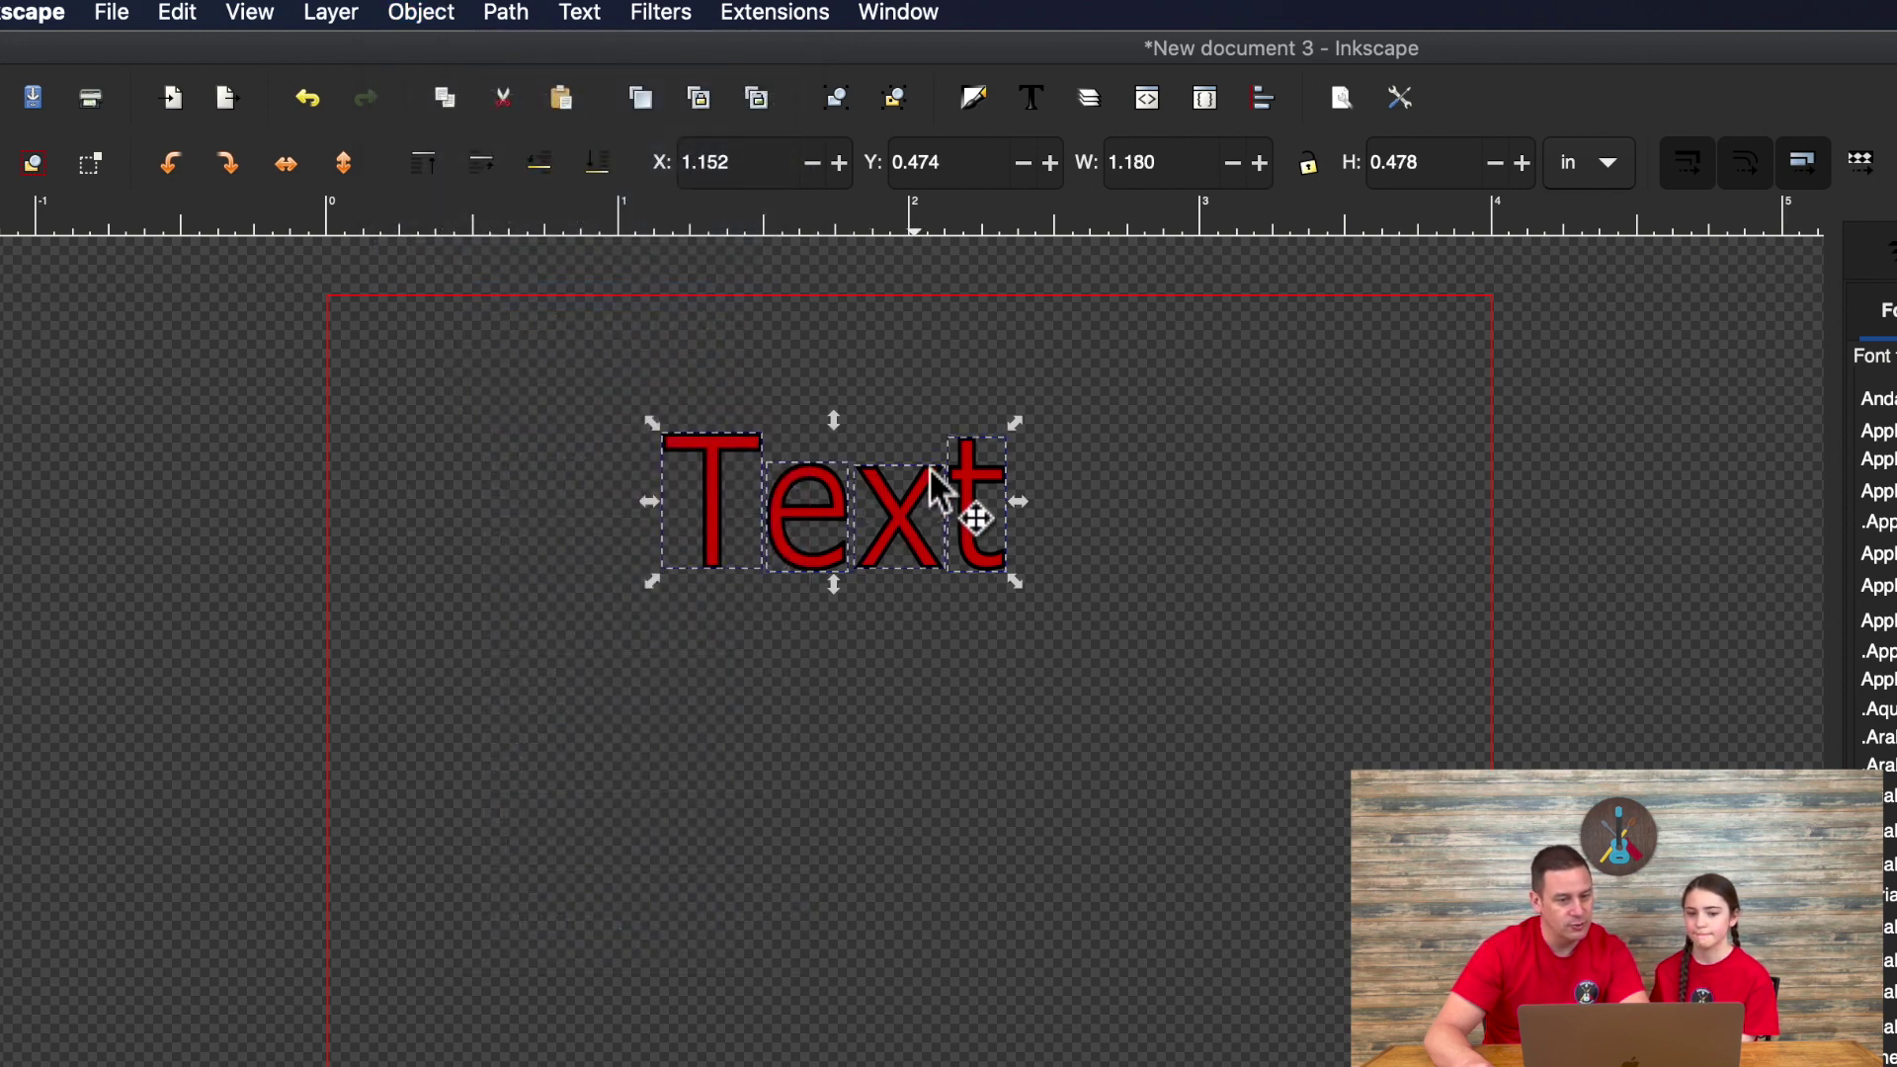
pyautogui.press('Escape')
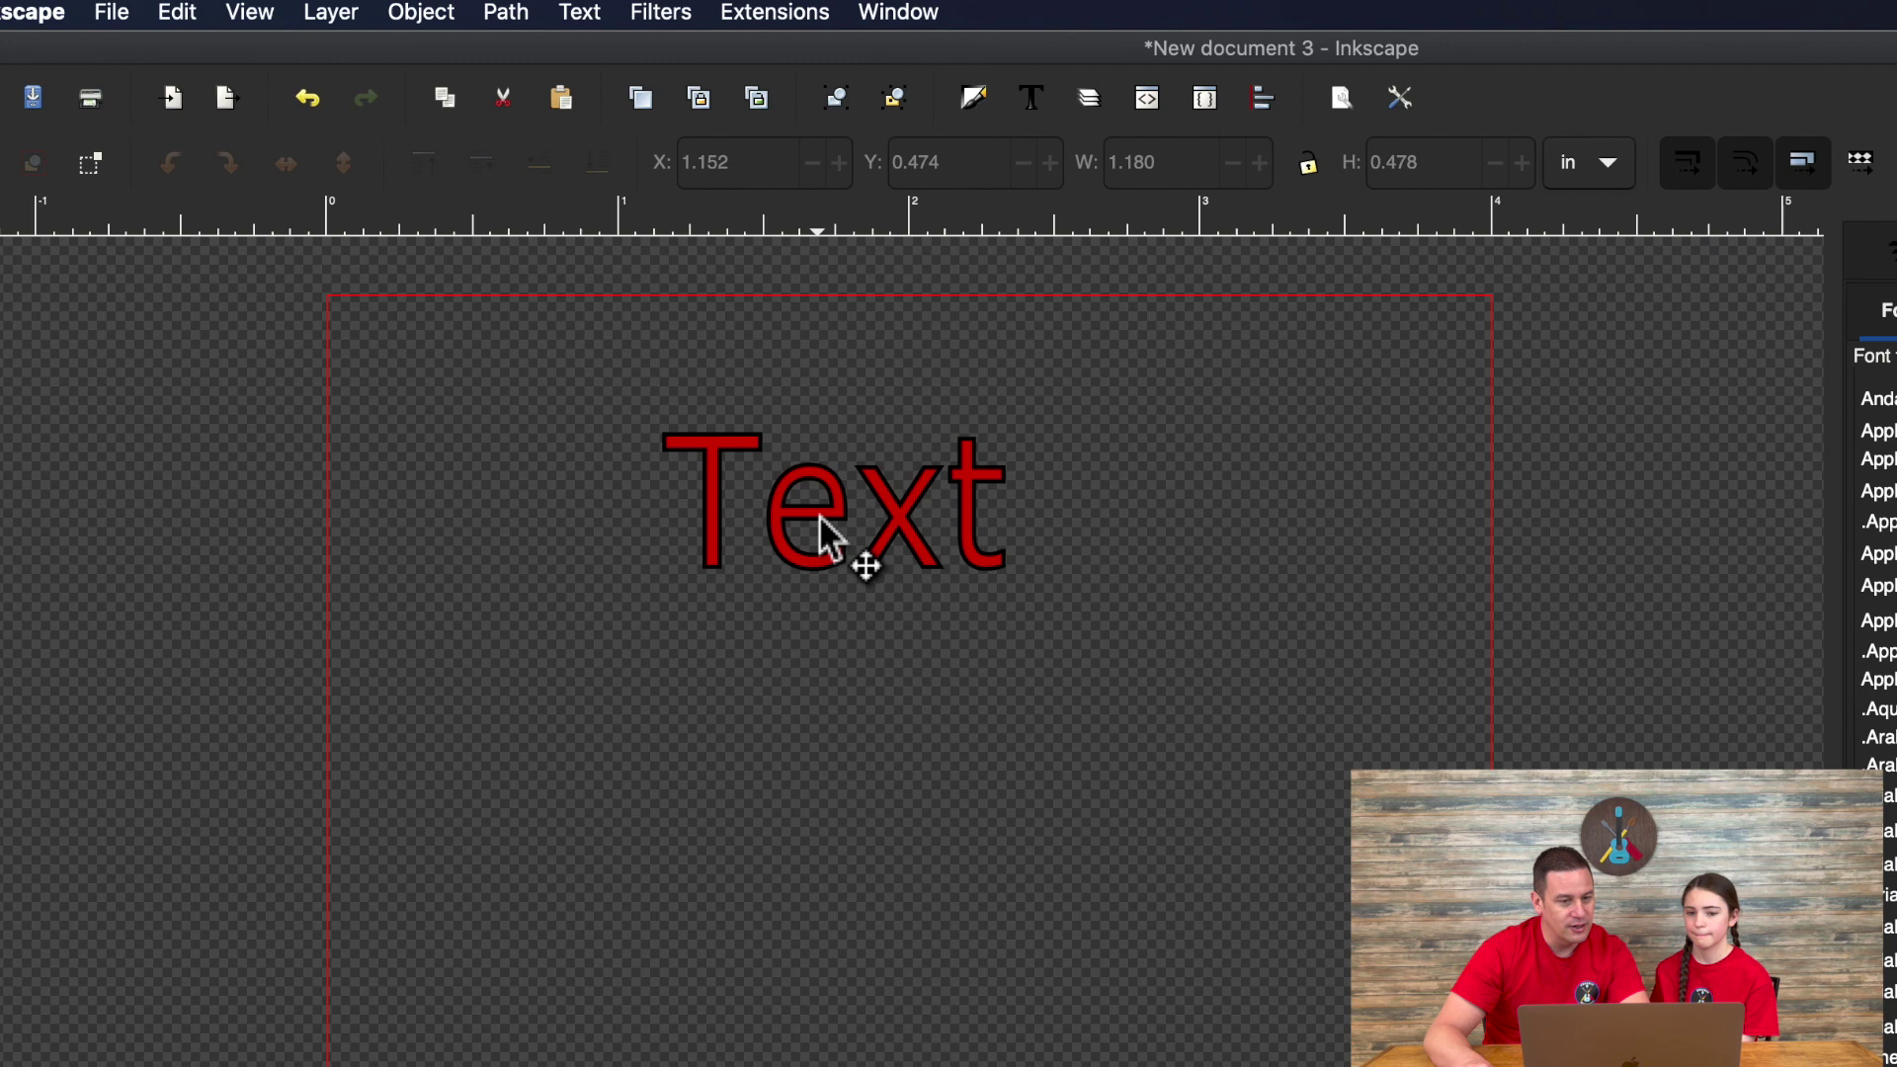
pyautogui.moveTo(805, 520); pyautogui.dragTo(692, 574)
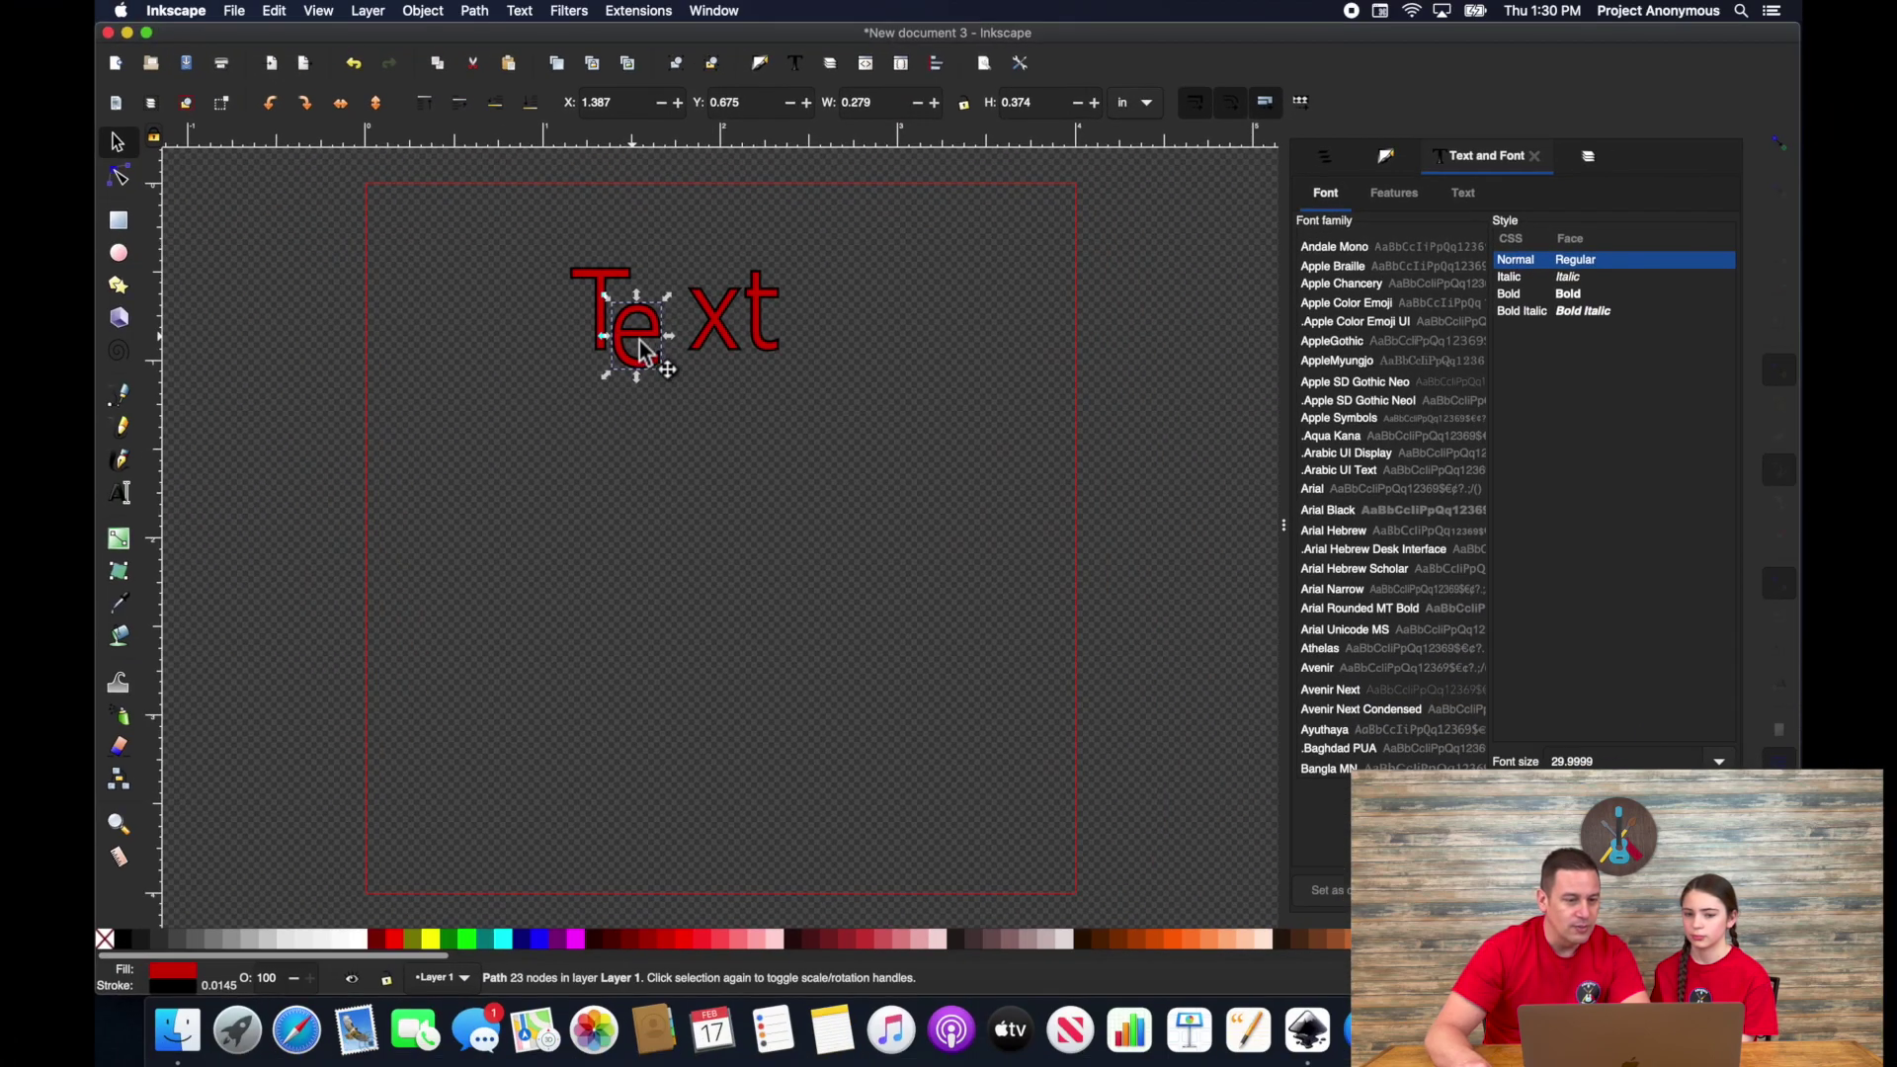
pyautogui.moveTo(641, 348); pyautogui.dragTo(726, 435)
pyautogui.click(718, 334)
pyautogui.click(765, 334)
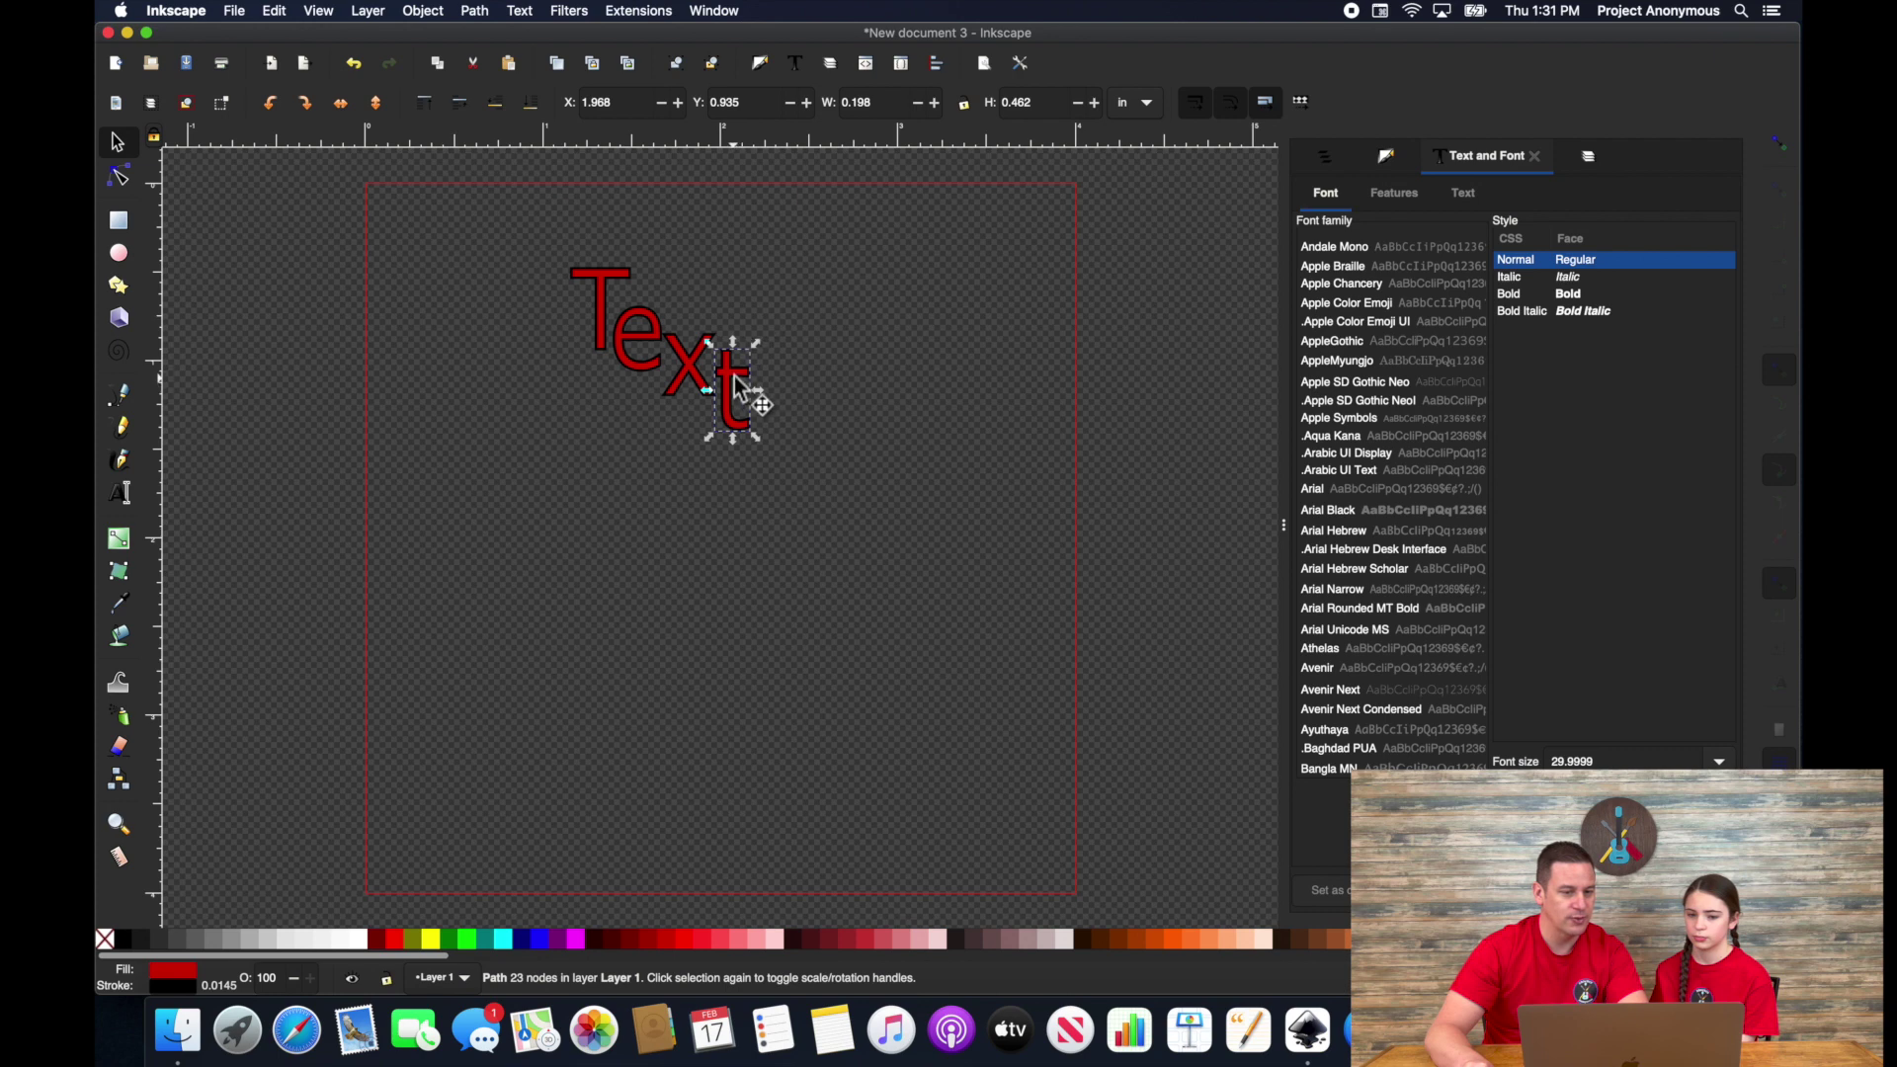
pyautogui.click(741, 392)
pyautogui.moveTo(762, 351); pyautogui.dragTo(770, 352)
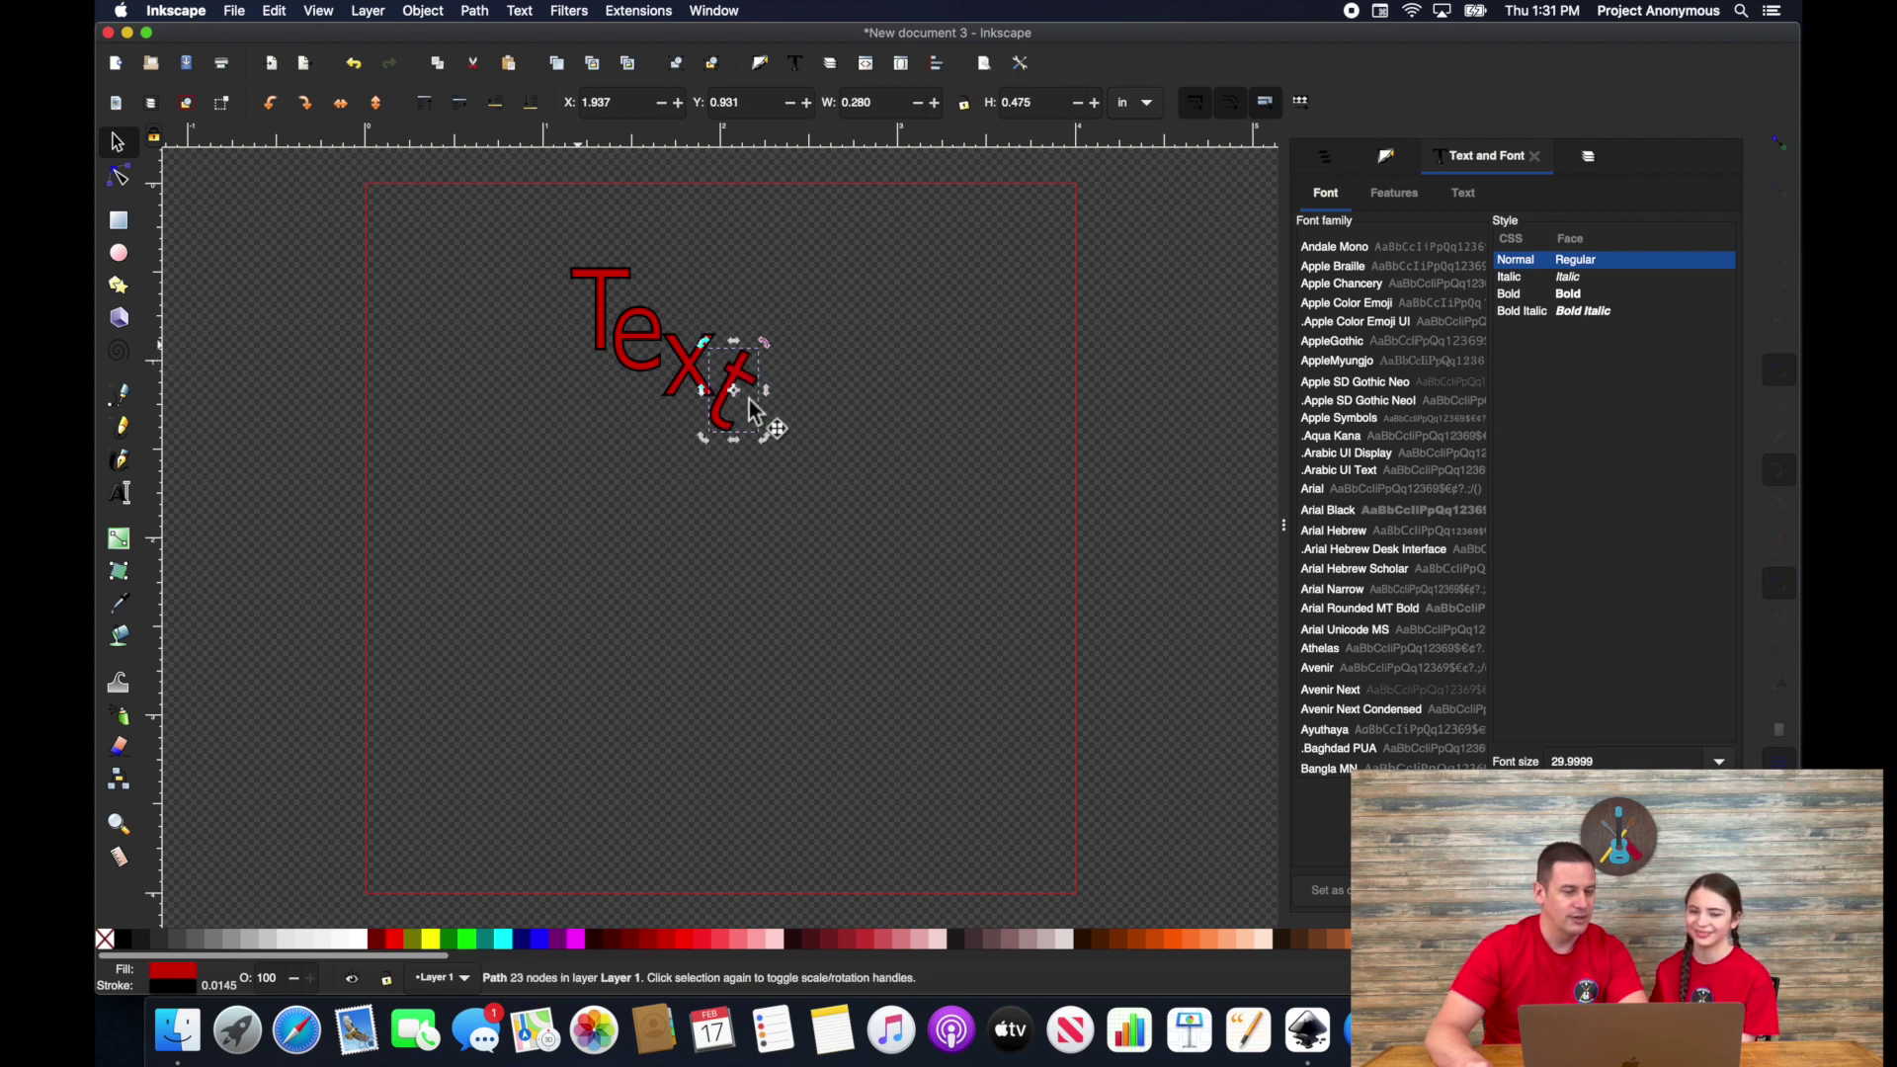
pyautogui.click(692, 383)
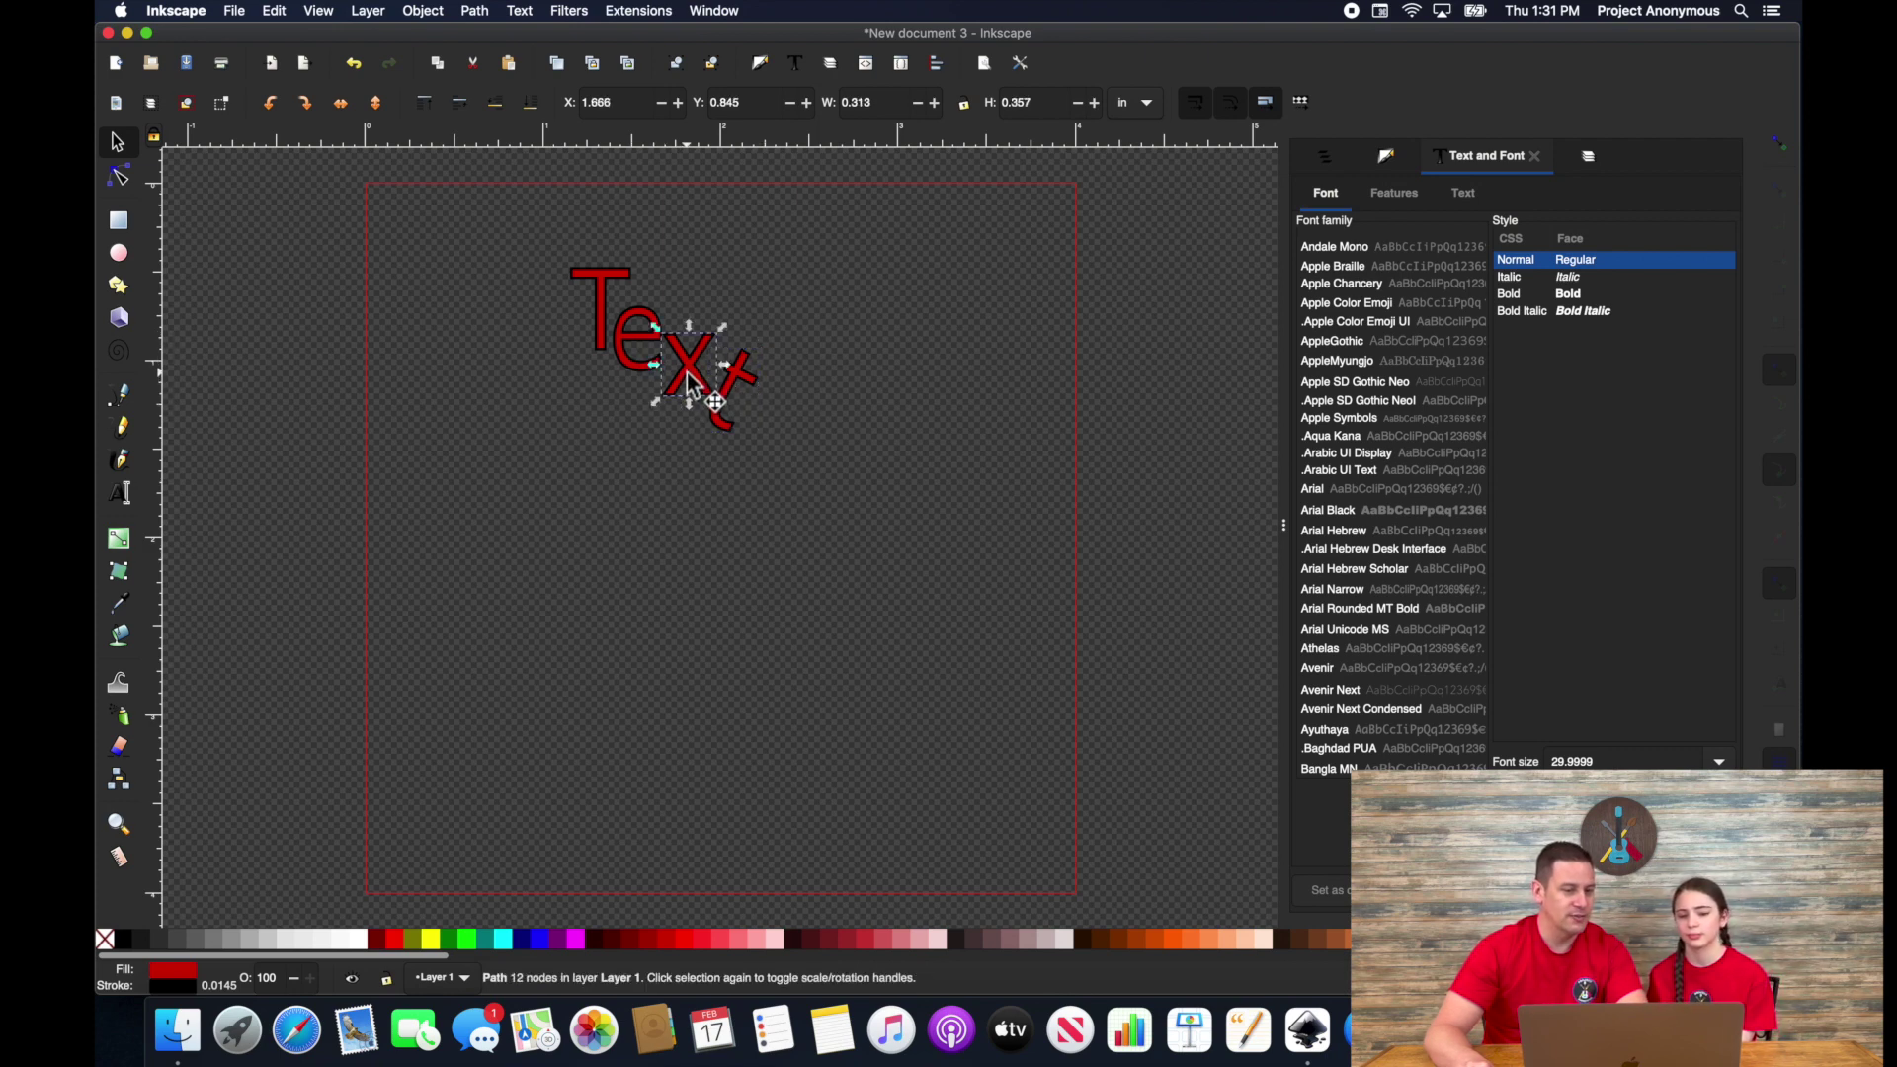
pyautogui.moveTo(691, 354)
pyautogui.mouseDown()
pyautogui.moveTo(675, 341)
pyautogui.moveTo(697, 350)
pyautogui.mouseUp()
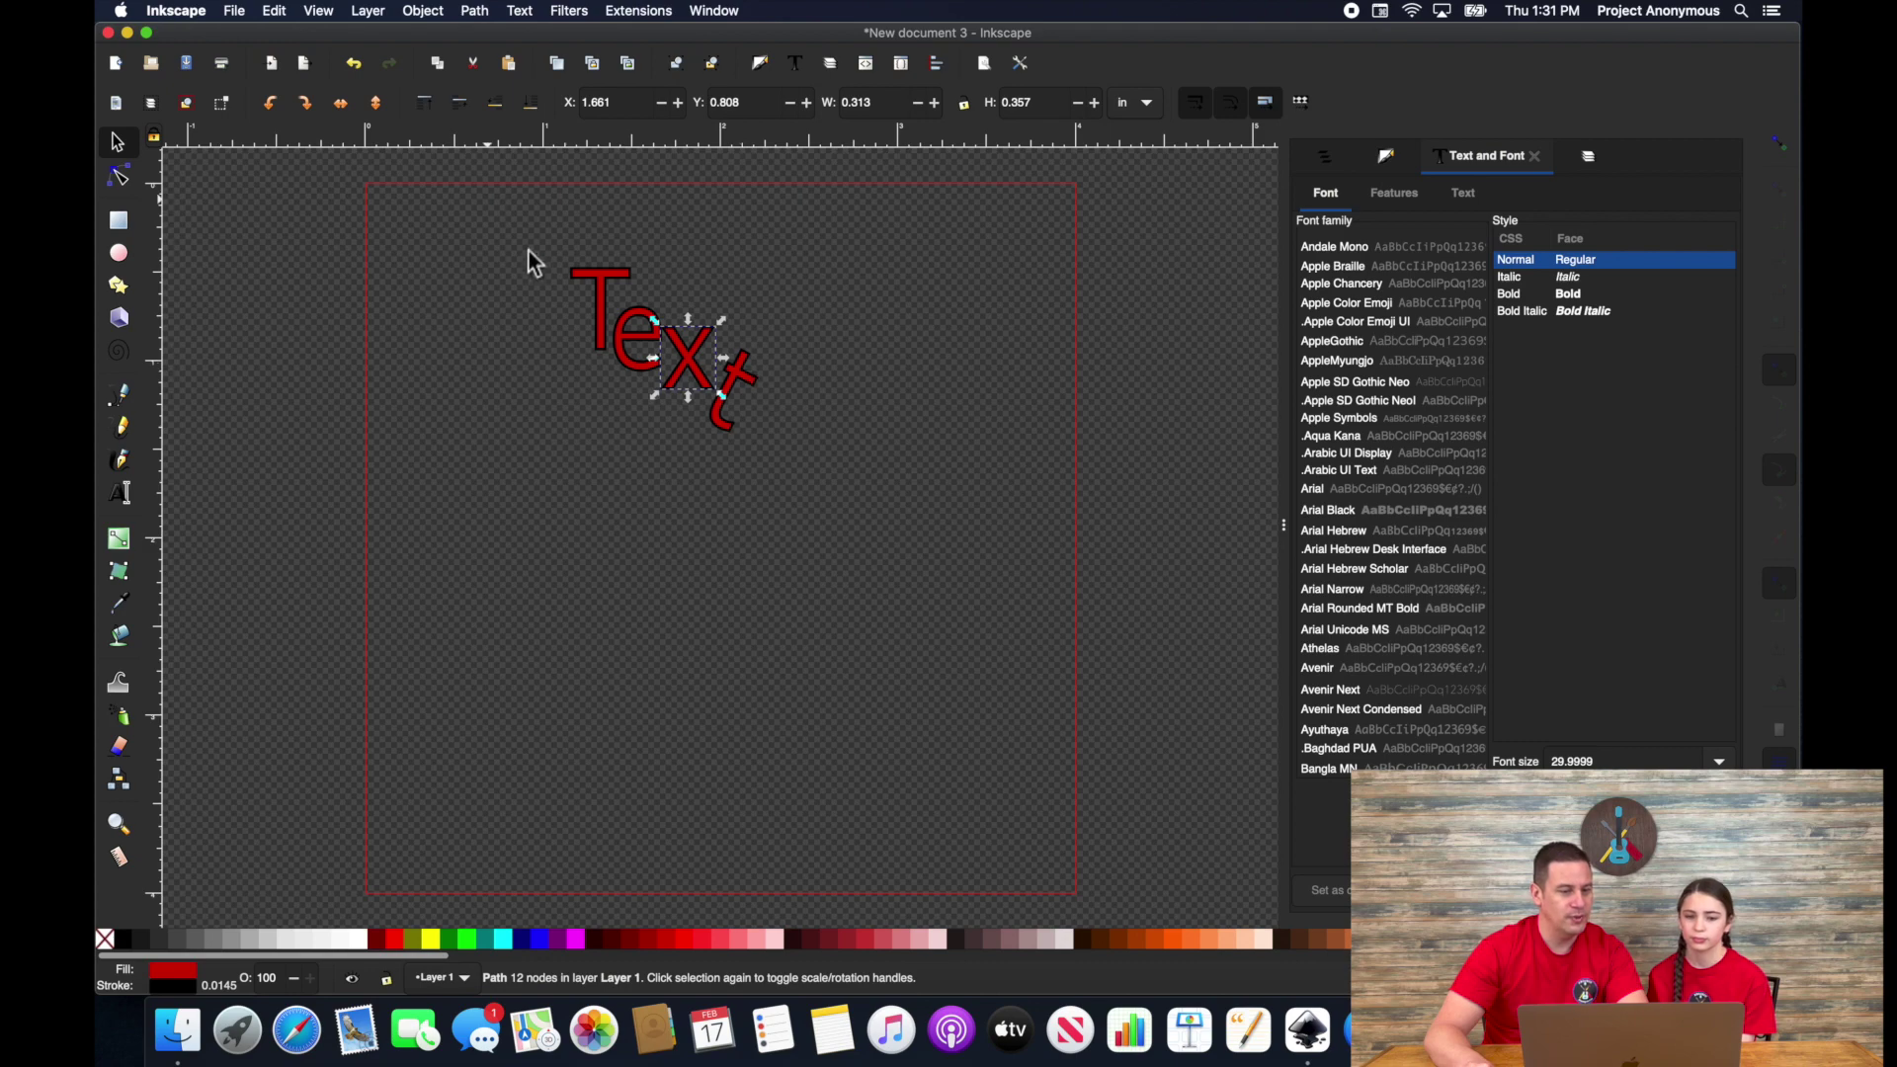
# Group the four letters into one object and move the group right and down.
pyautogui.moveTo(528, 249); pyautogui.dragTo(803, 464)
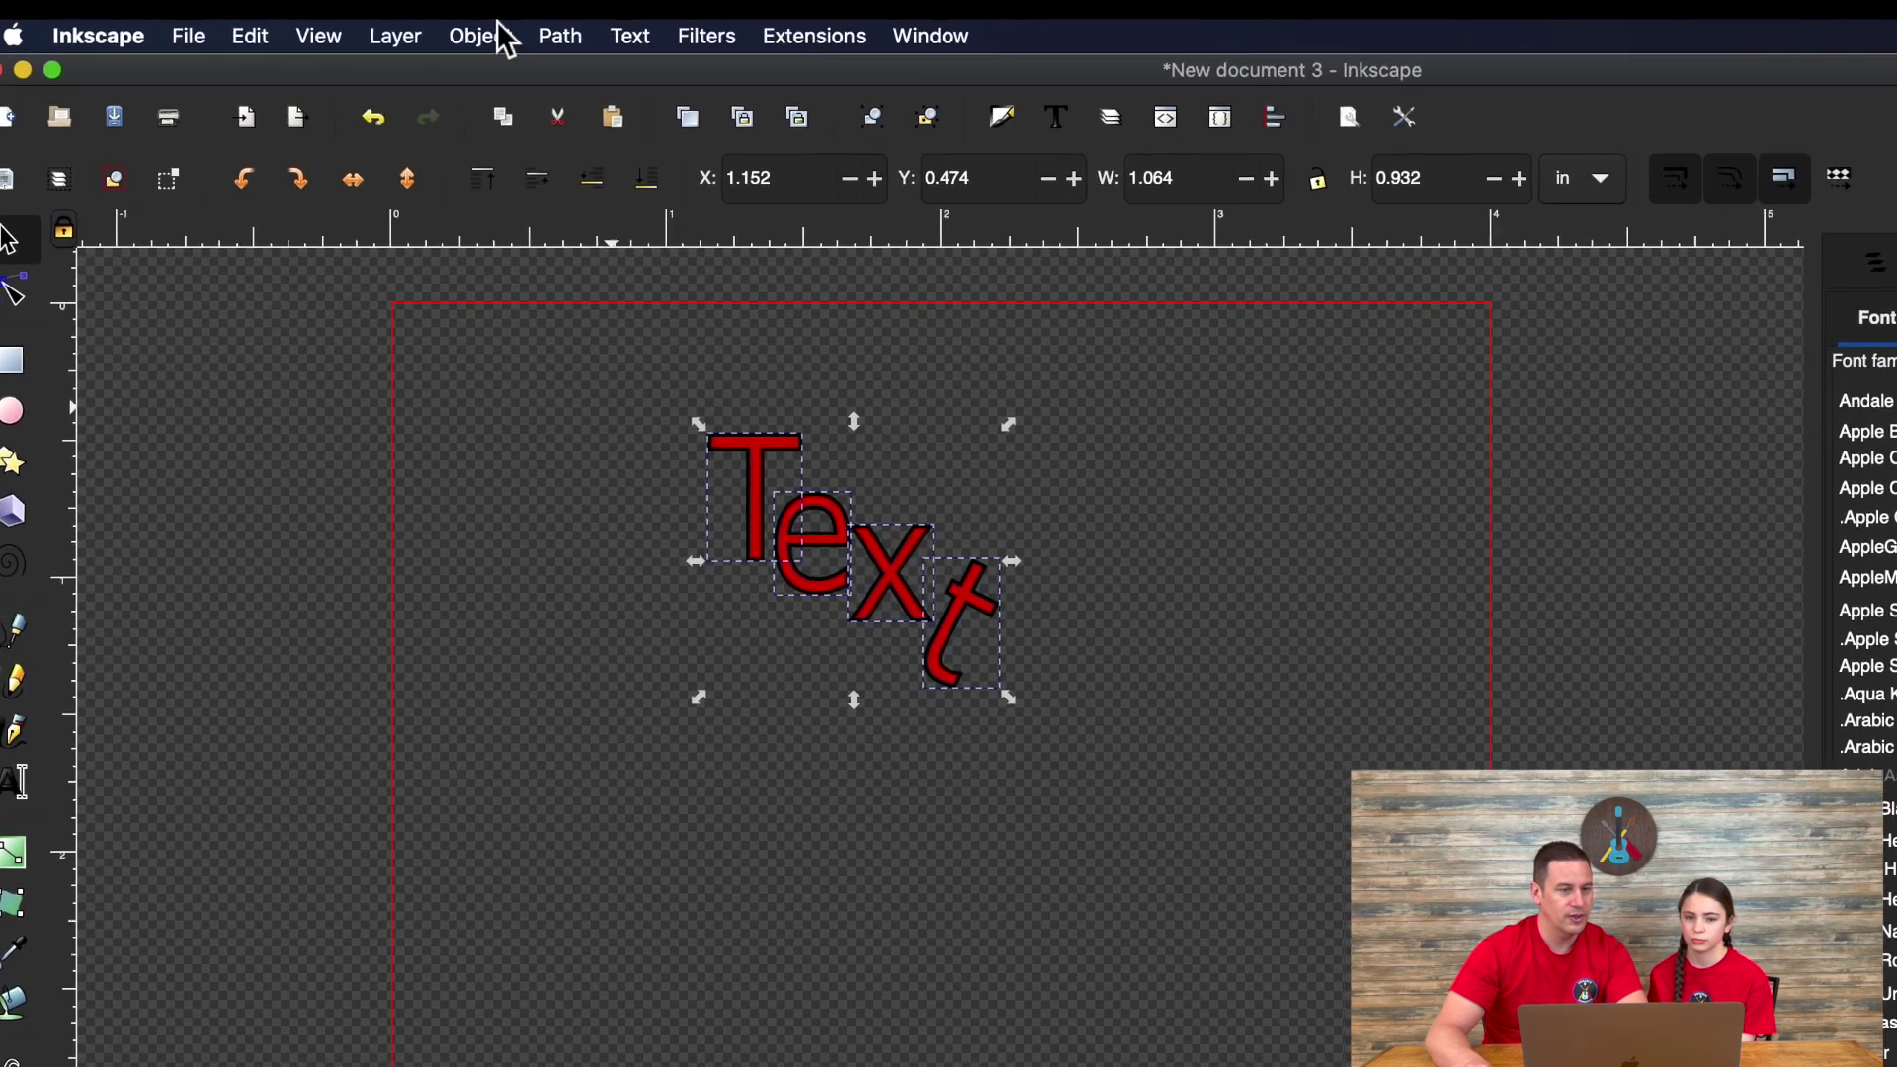
pyautogui.click(433, 12)
pyautogui.click(484, 289)
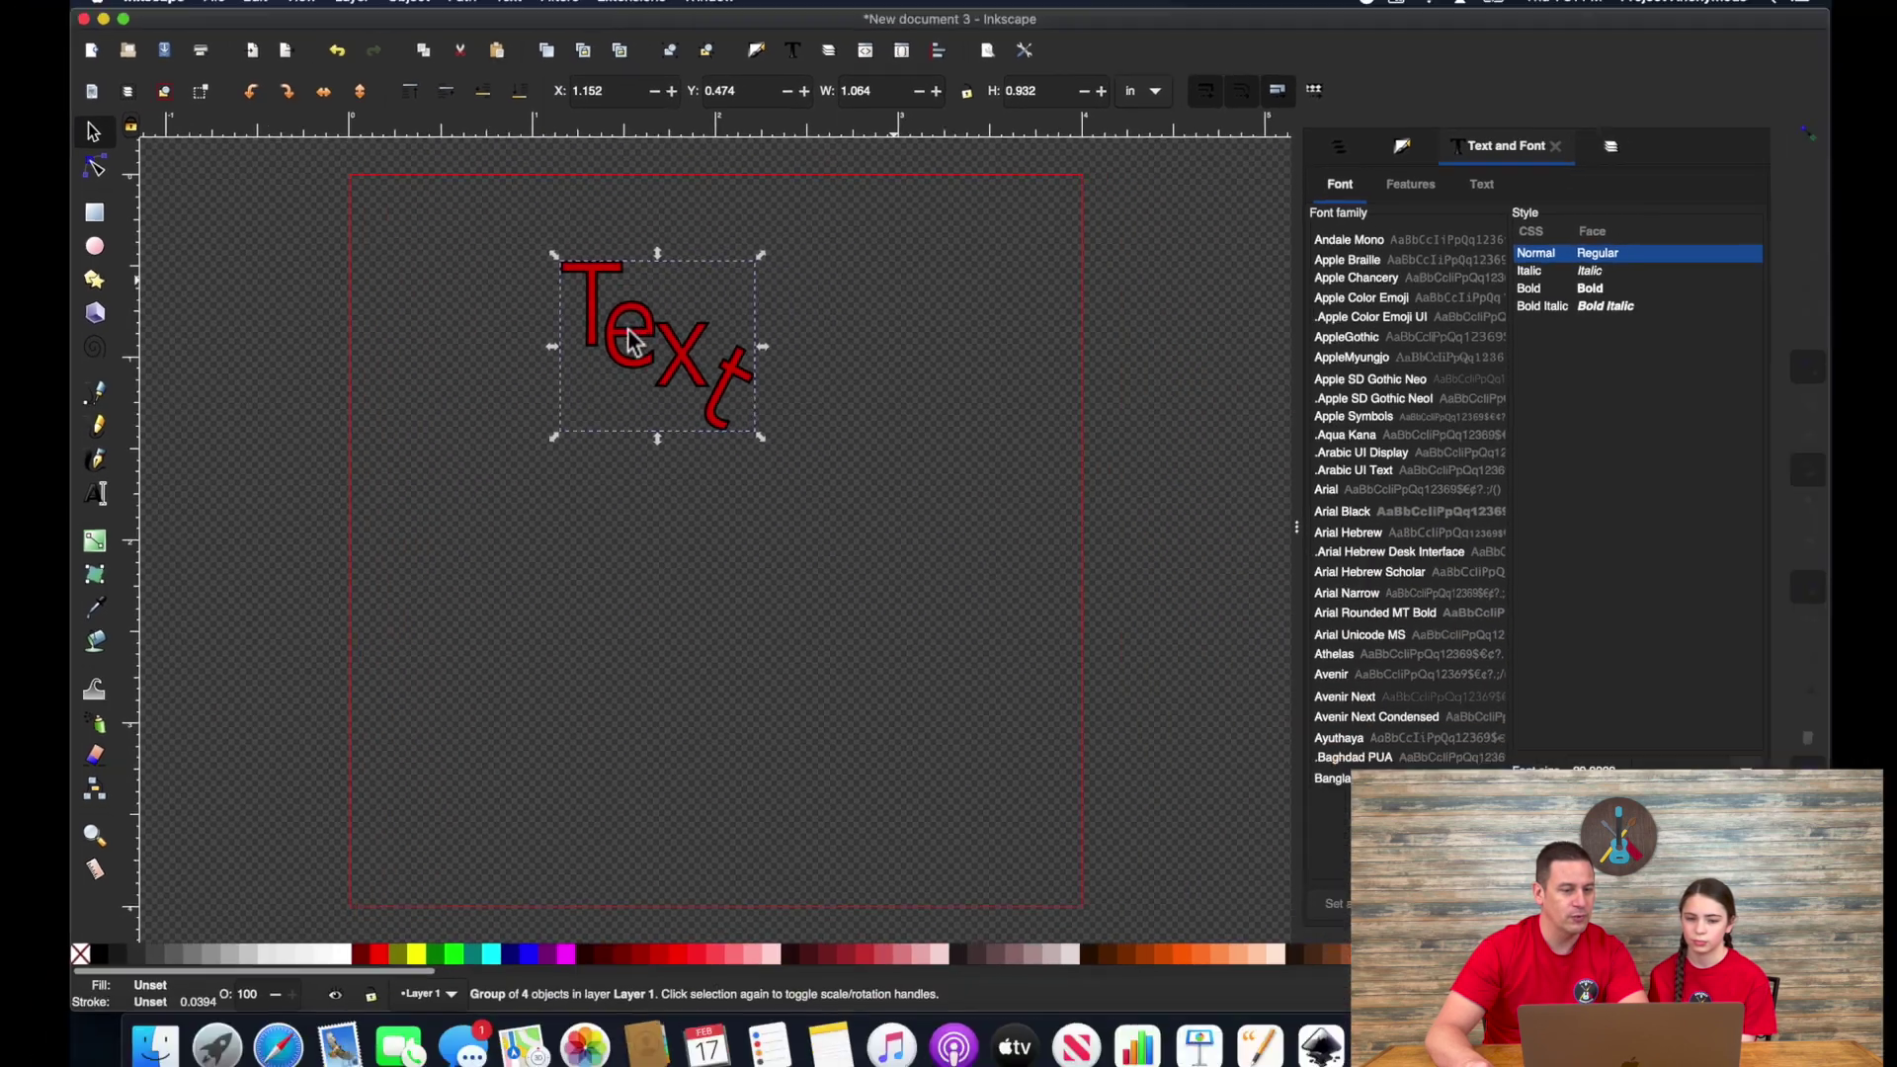
pyautogui.press('Escape')
pyautogui.moveTo(698, 361)
pyautogui.mouseDown()
pyautogui.moveTo(894, 385)
pyautogui.moveTo(832, 346)
pyautogui.moveTo(679, 317)
pyautogui.moveTo(665, 330)
pyautogui.moveTo(719, 326)
pyautogui.moveTo(750, 379)
pyautogui.moveTo(643, 381)
pyautogui.moveTo(666, 363)
pyautogui.mouseUp()
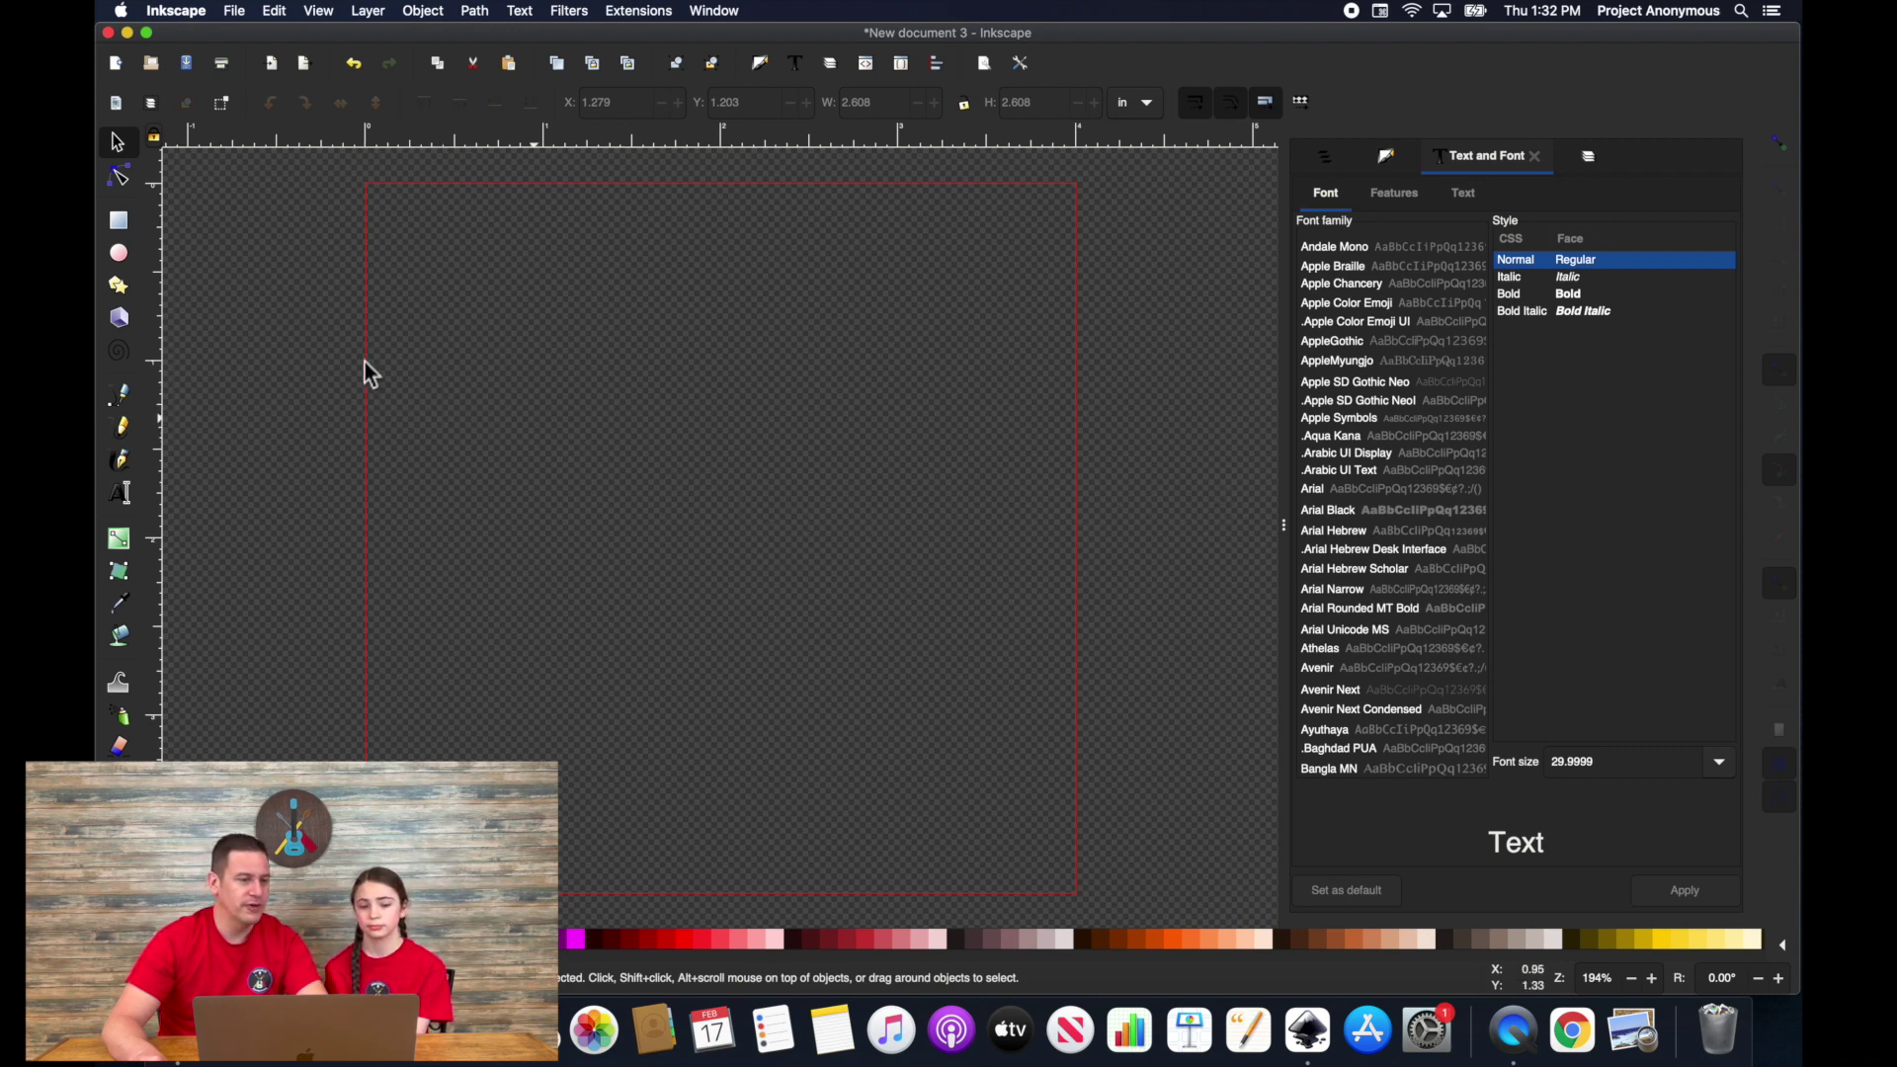
# Draw a large red circle mid-page and type 'Making a Patch' above it.
pyautogui.click(120, 254)
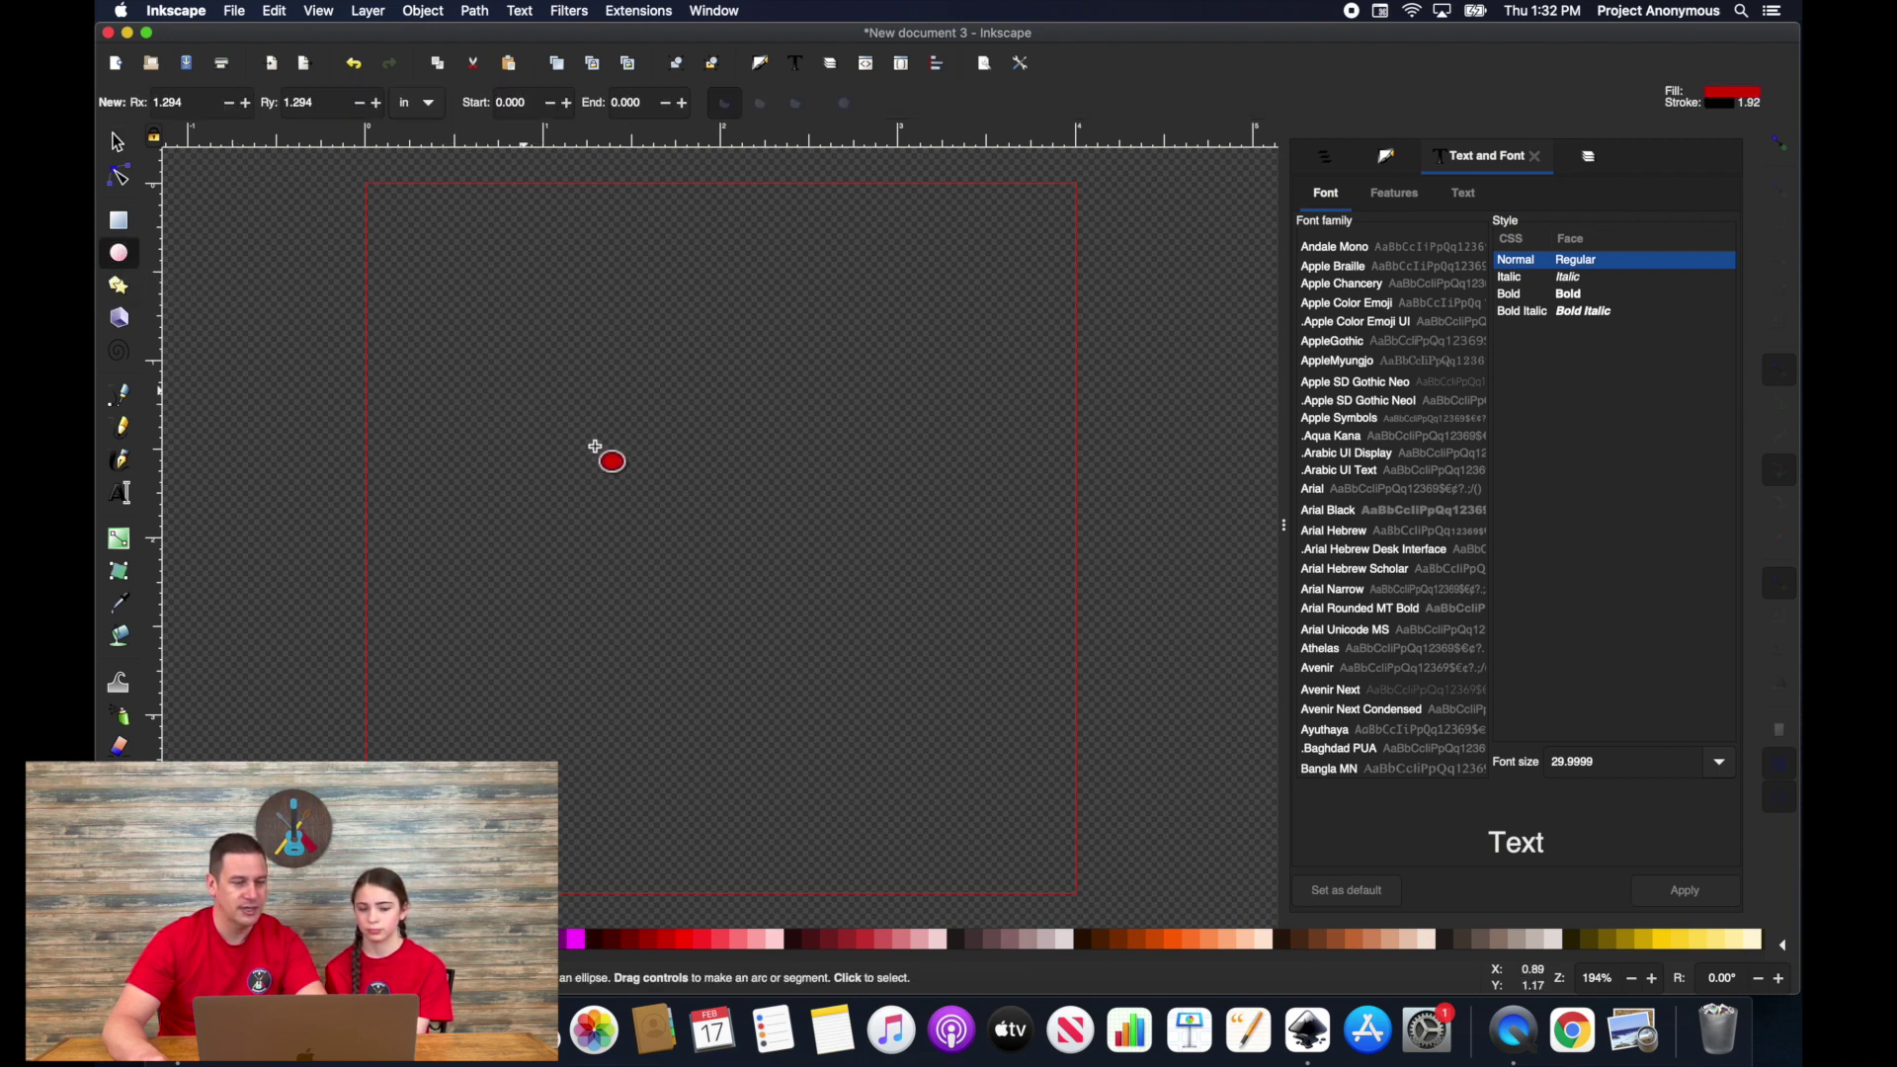
pyautogui.moveTo(522, 388); pyautogui.dragTo(1018, 796)
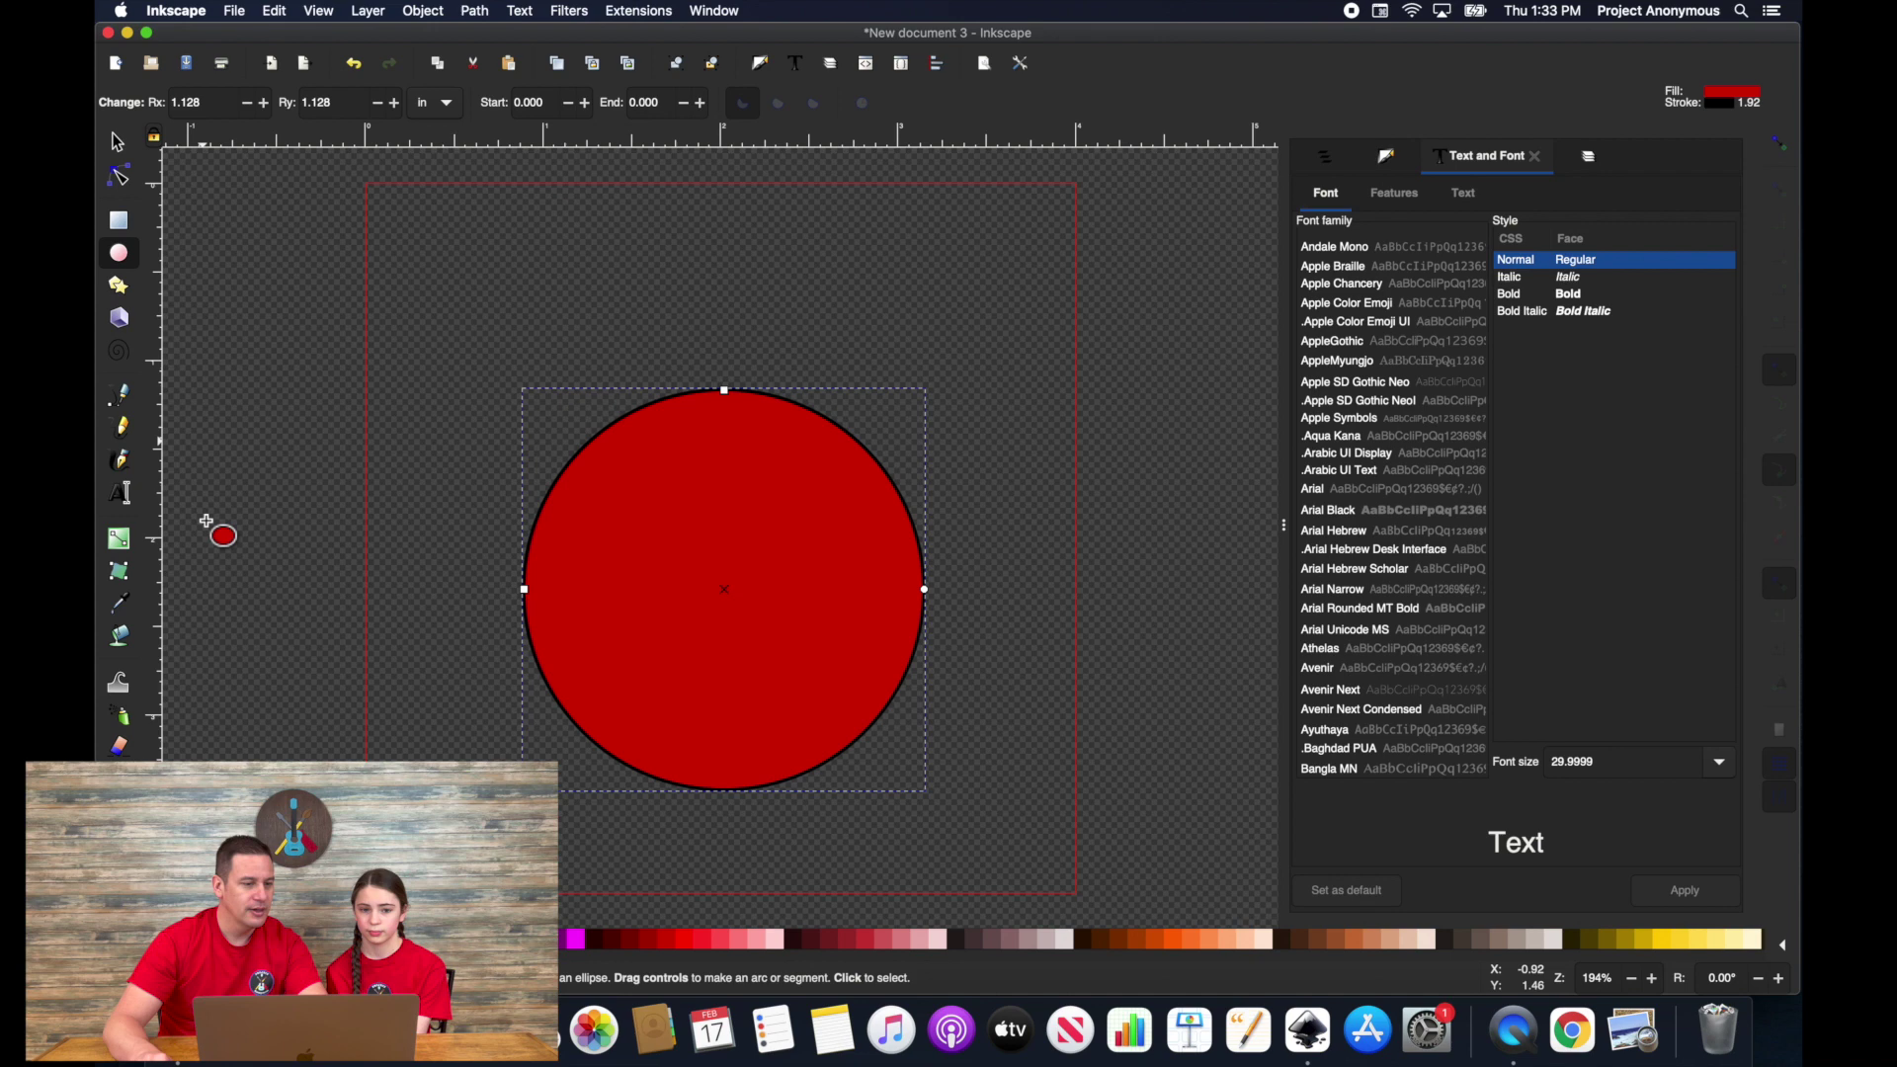
pyautogui.click(121, 493)
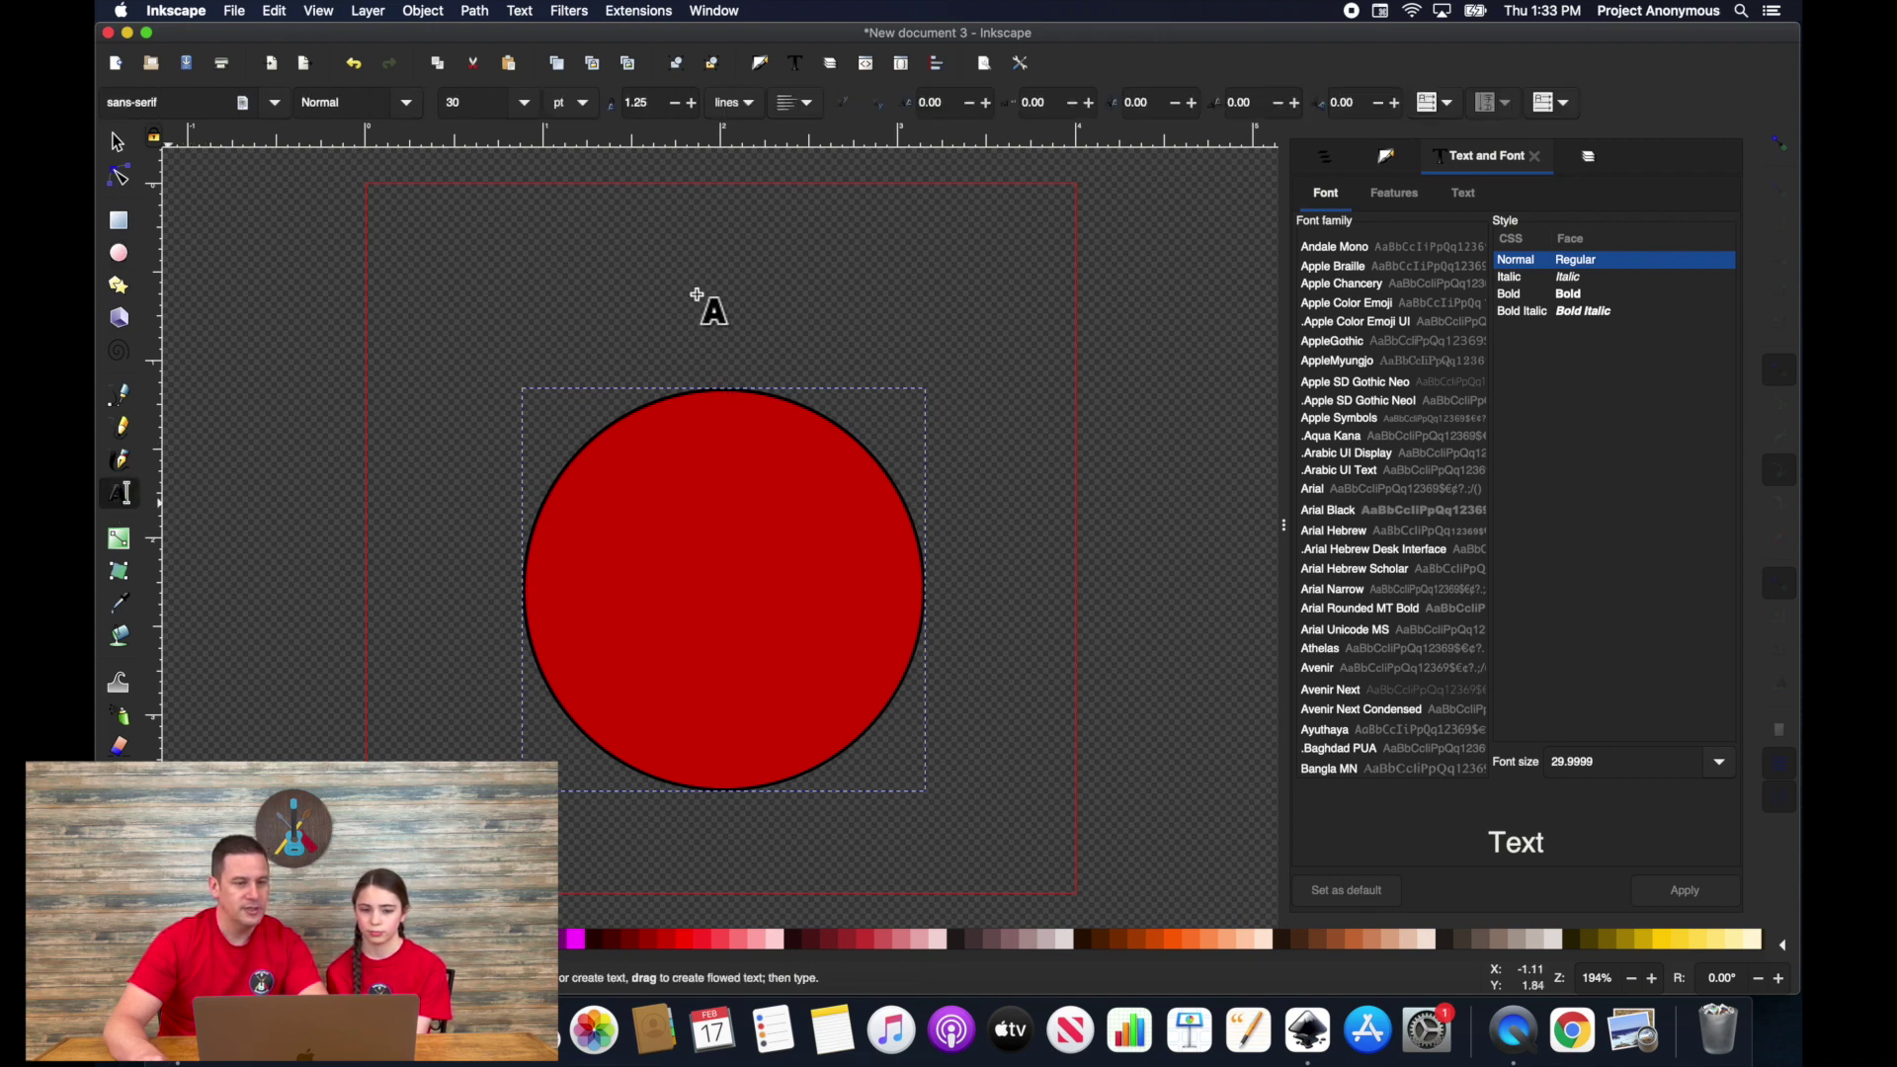
pyautogui.write('Making a Patch')
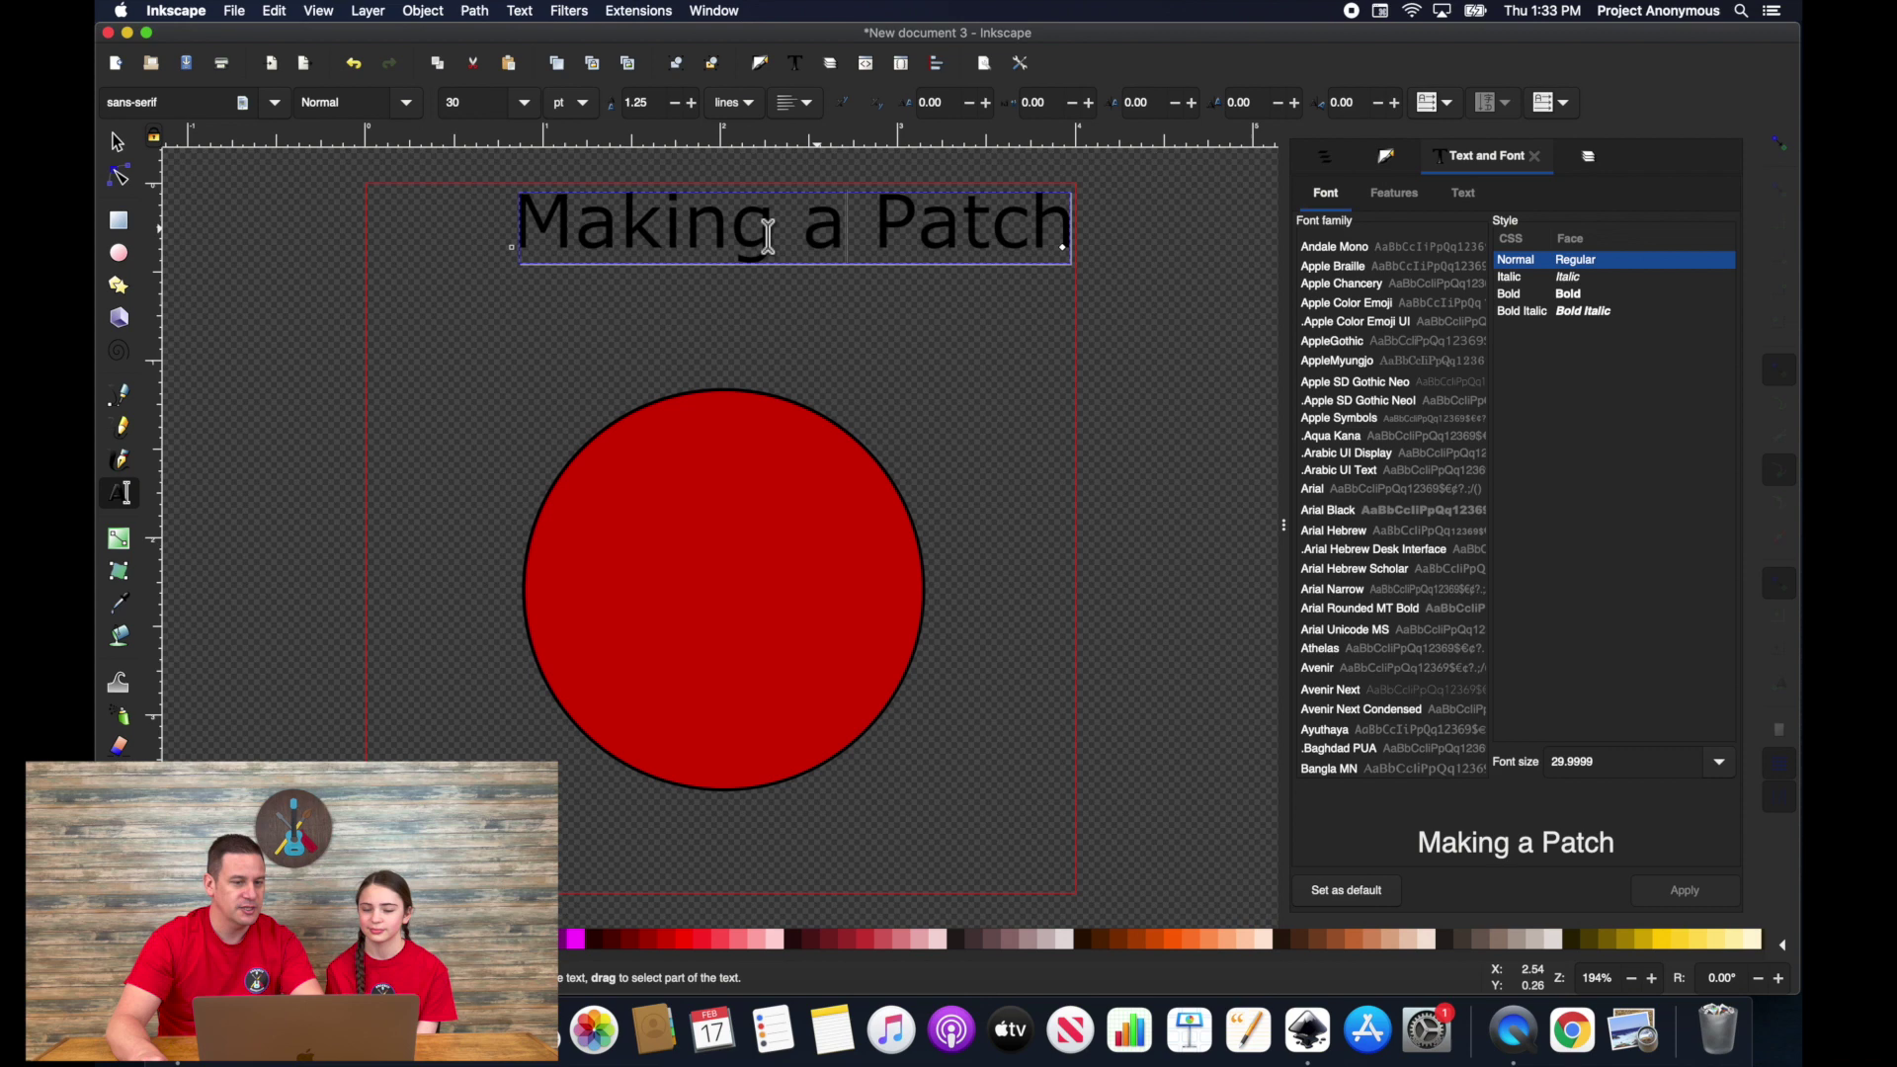
pyautogui.click(521, 12)
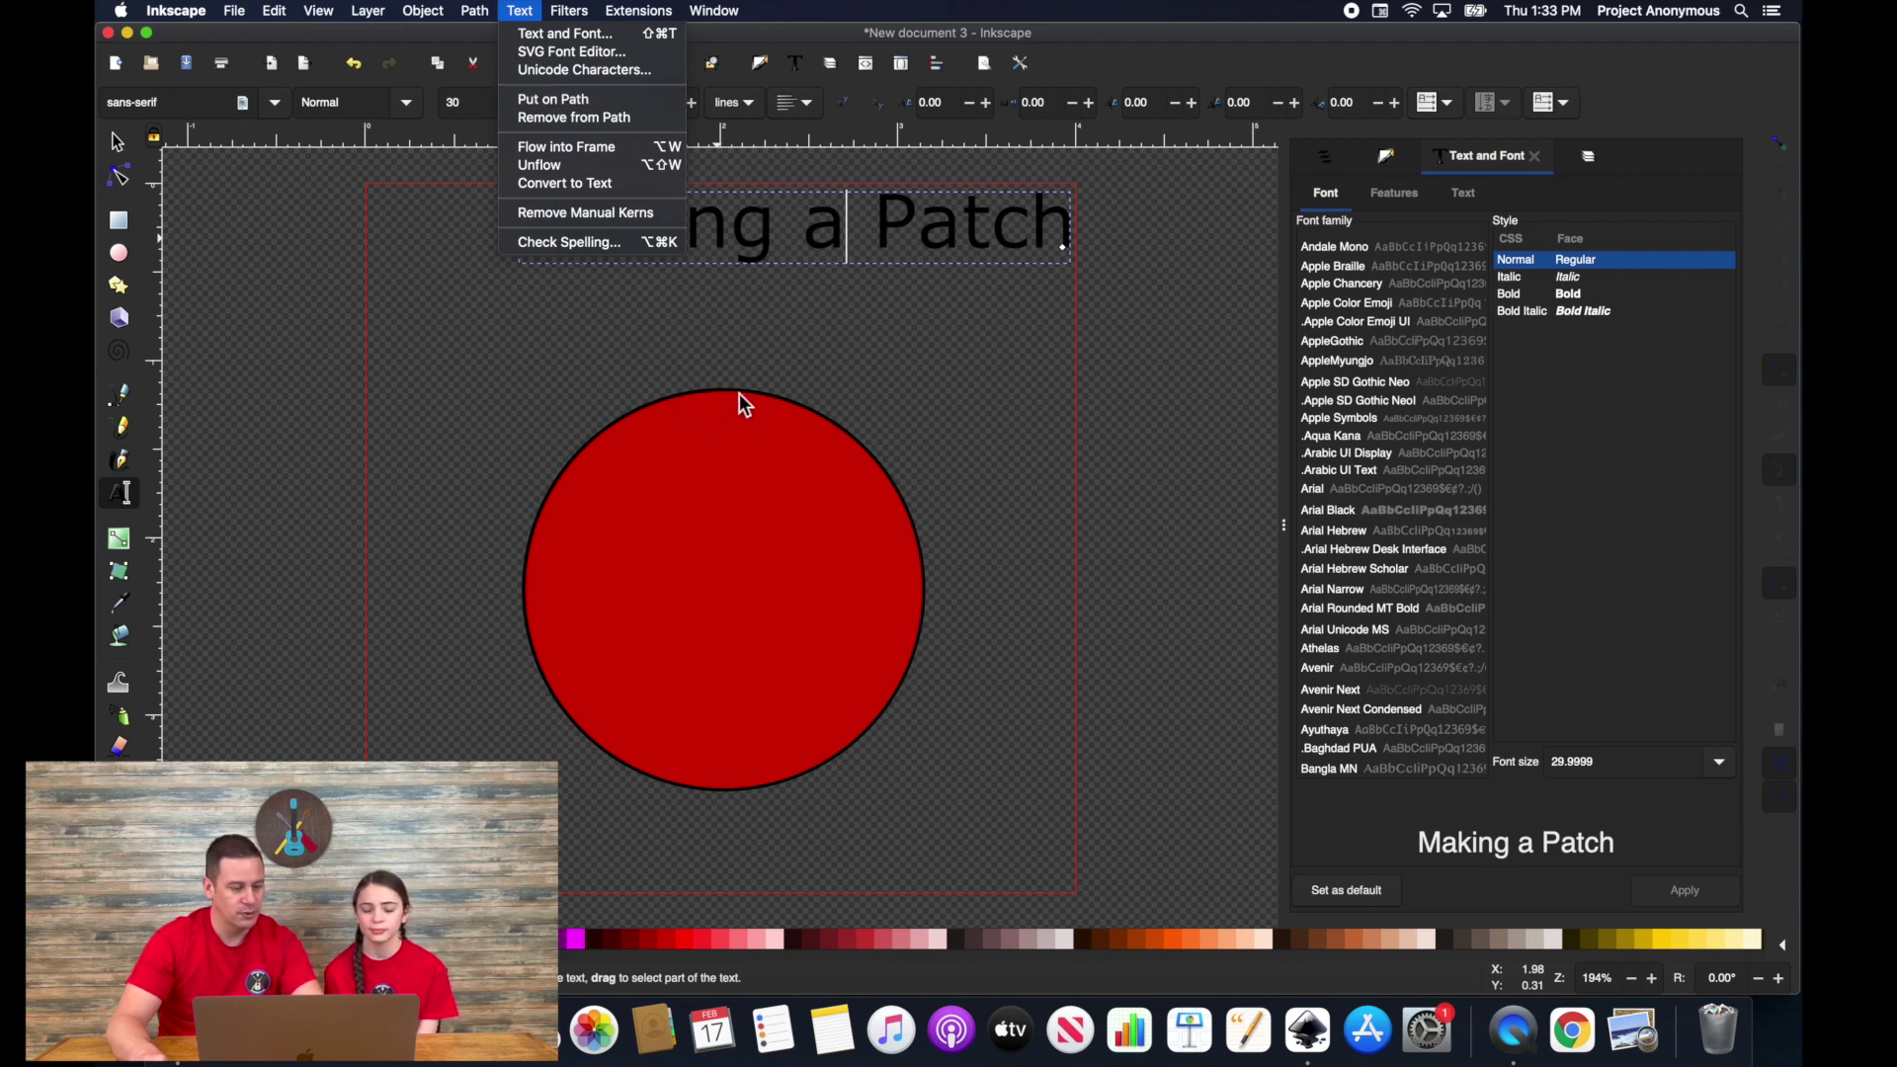
pyautogui.click(828, 305)
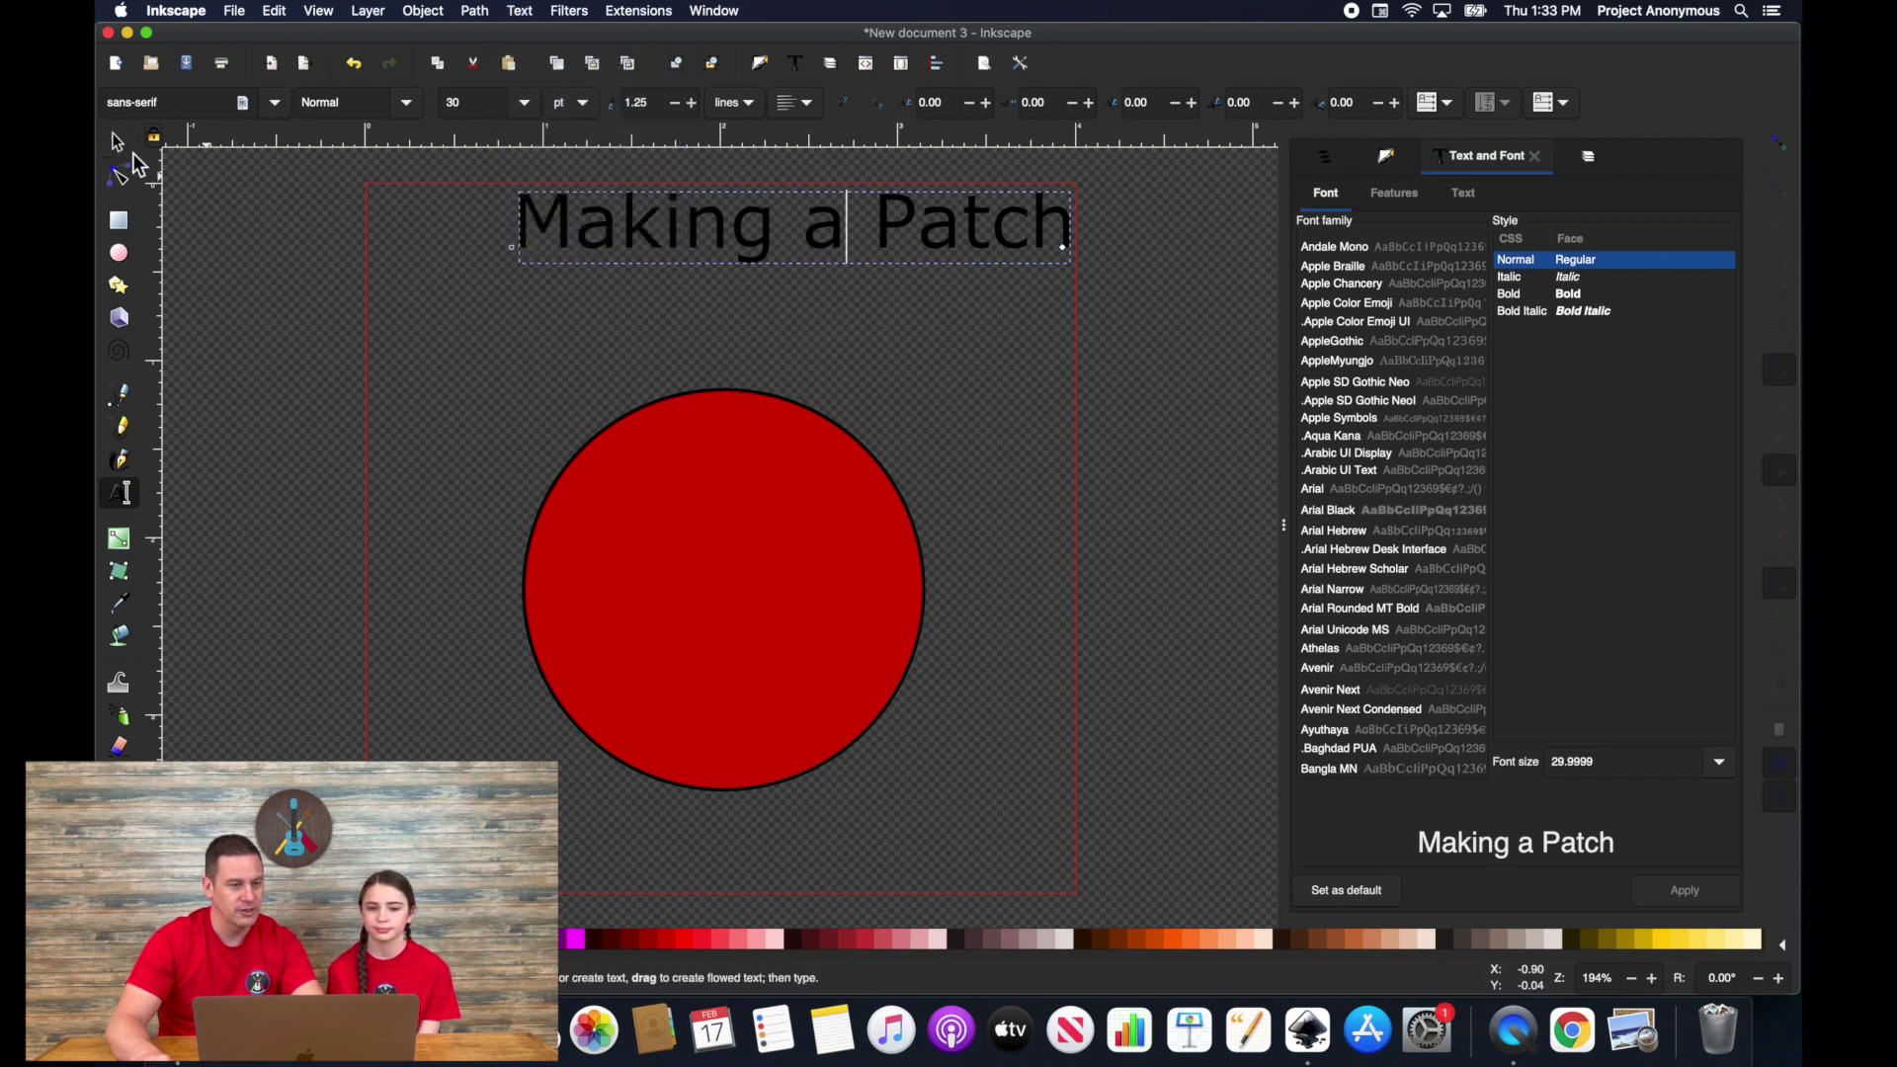
pyautogui.click(122, 151)
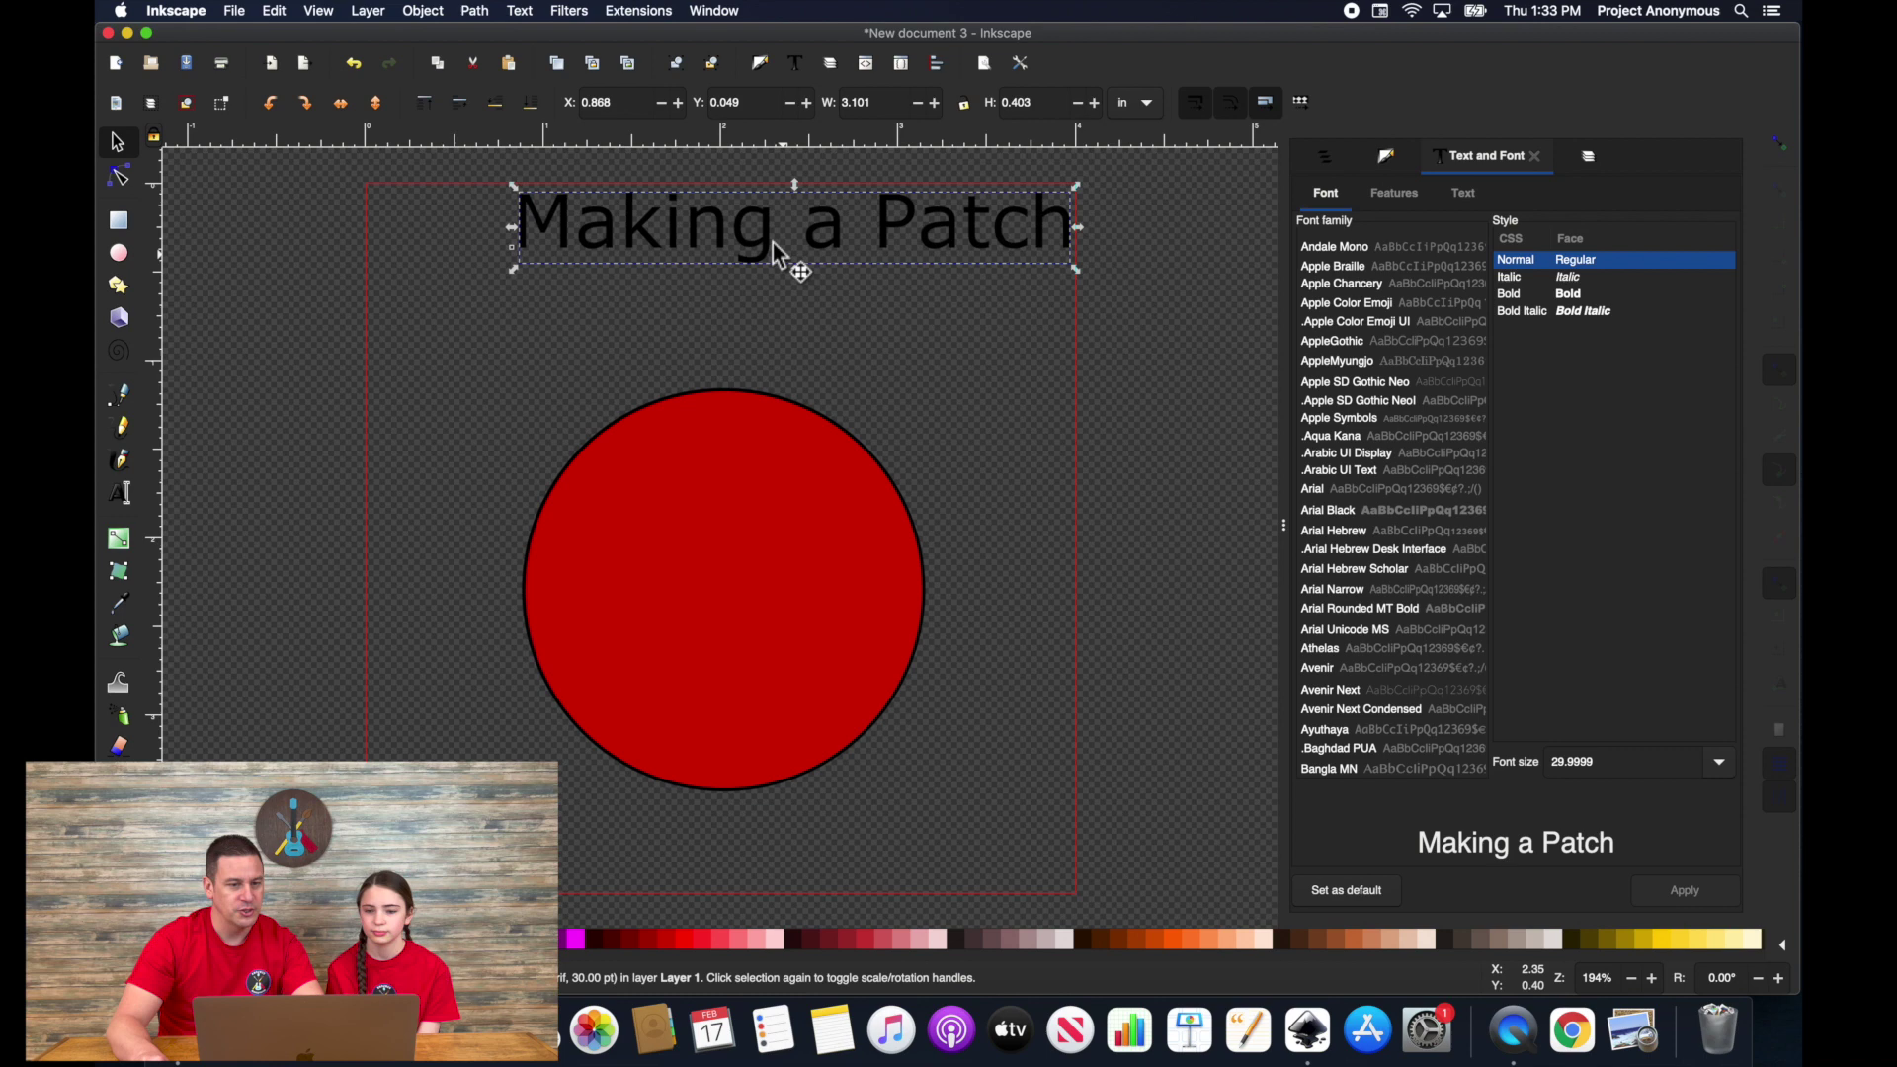
# Put the 'Making a Patch' text on the red circle's path.
pyautogui.click(732, 397)
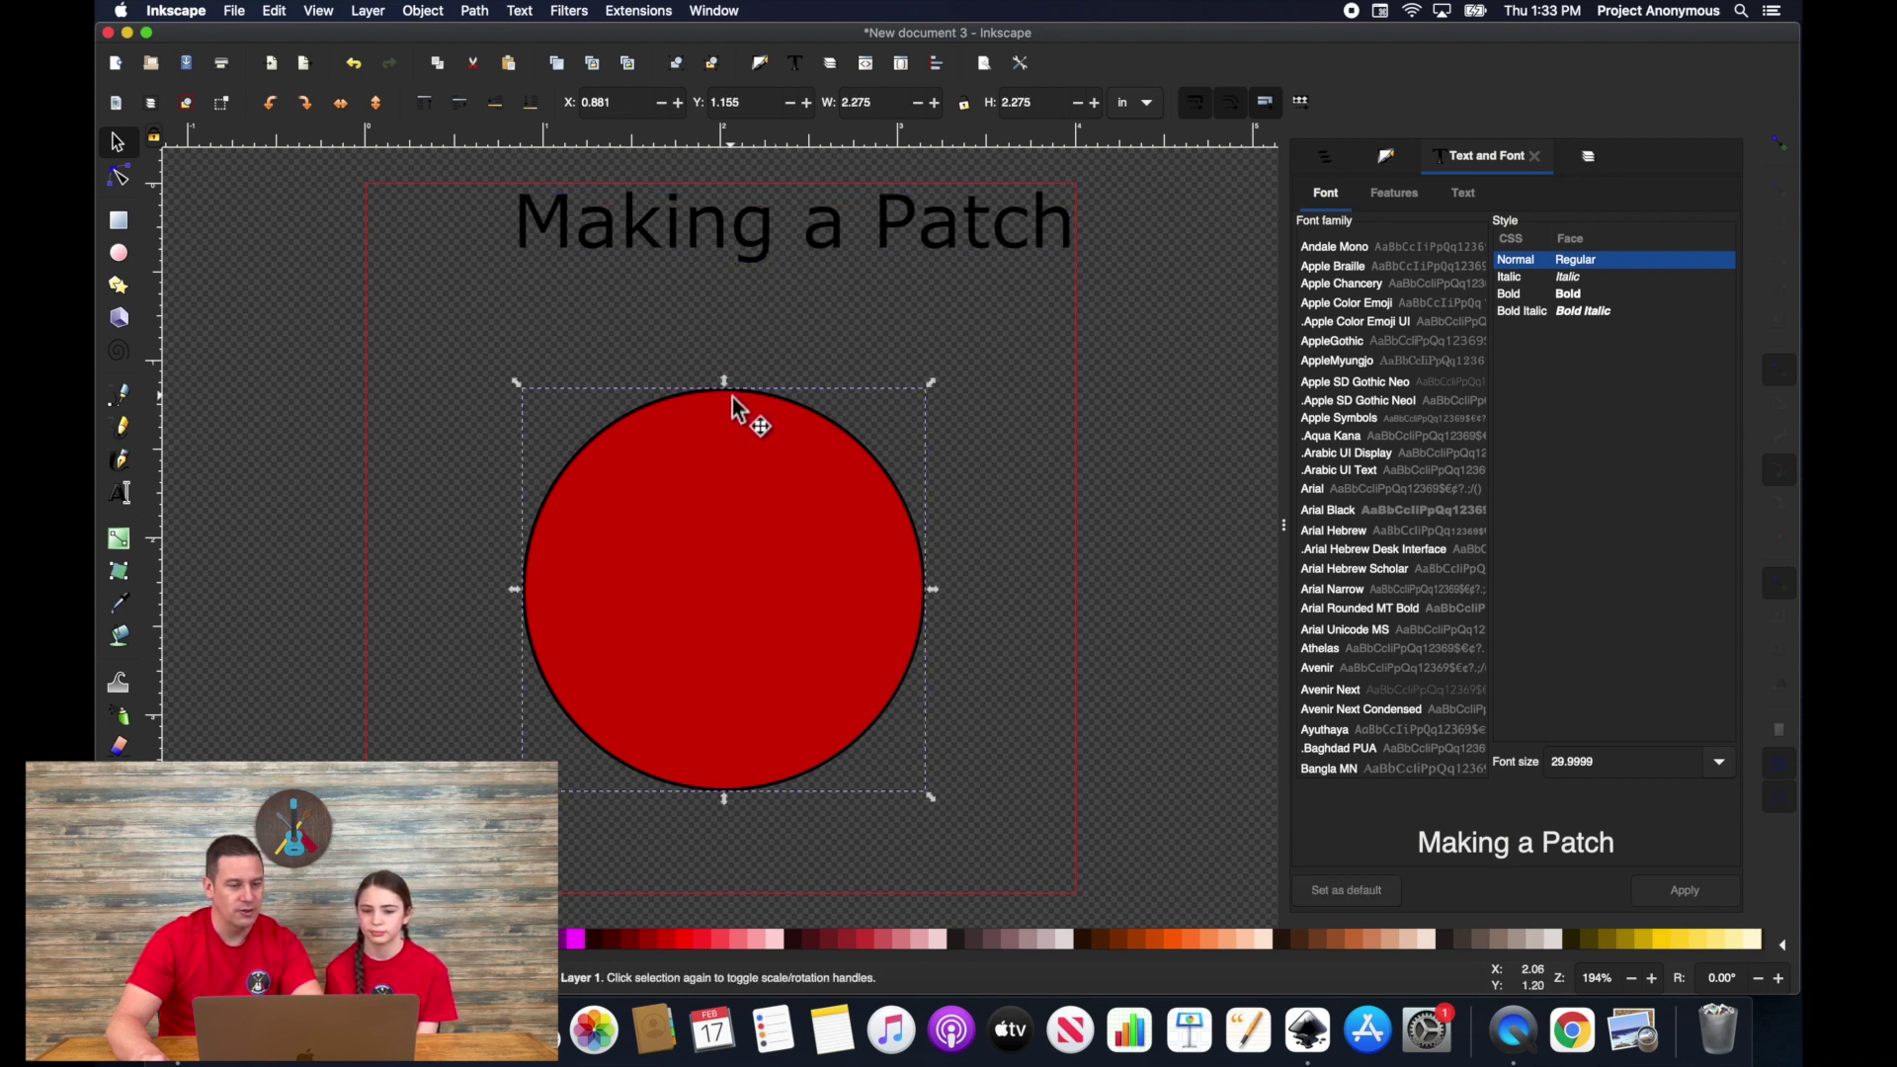
pyautogui.press('shift')
pyautogui.keyDown('shift'); pyautogui.click(738, 254); pyautogui.keyUp('shift')
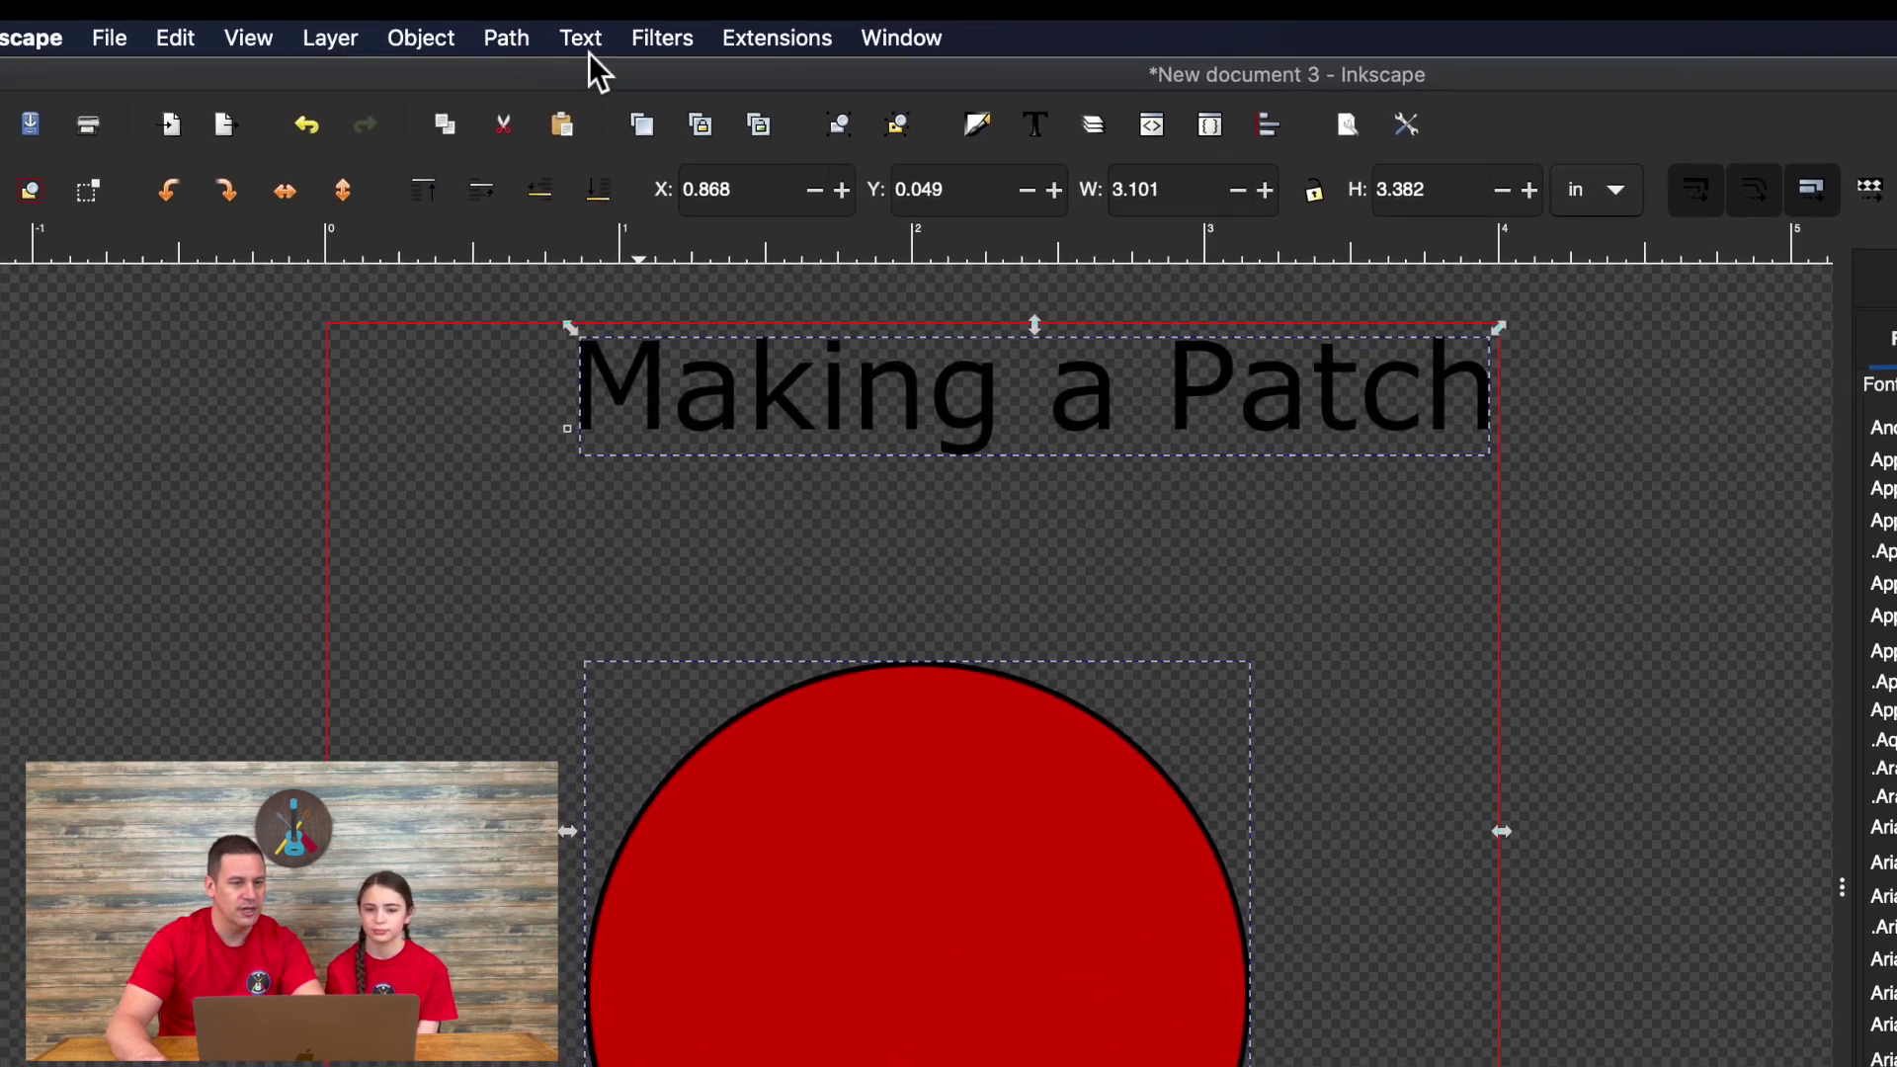
pyautogui.click(519, 11)
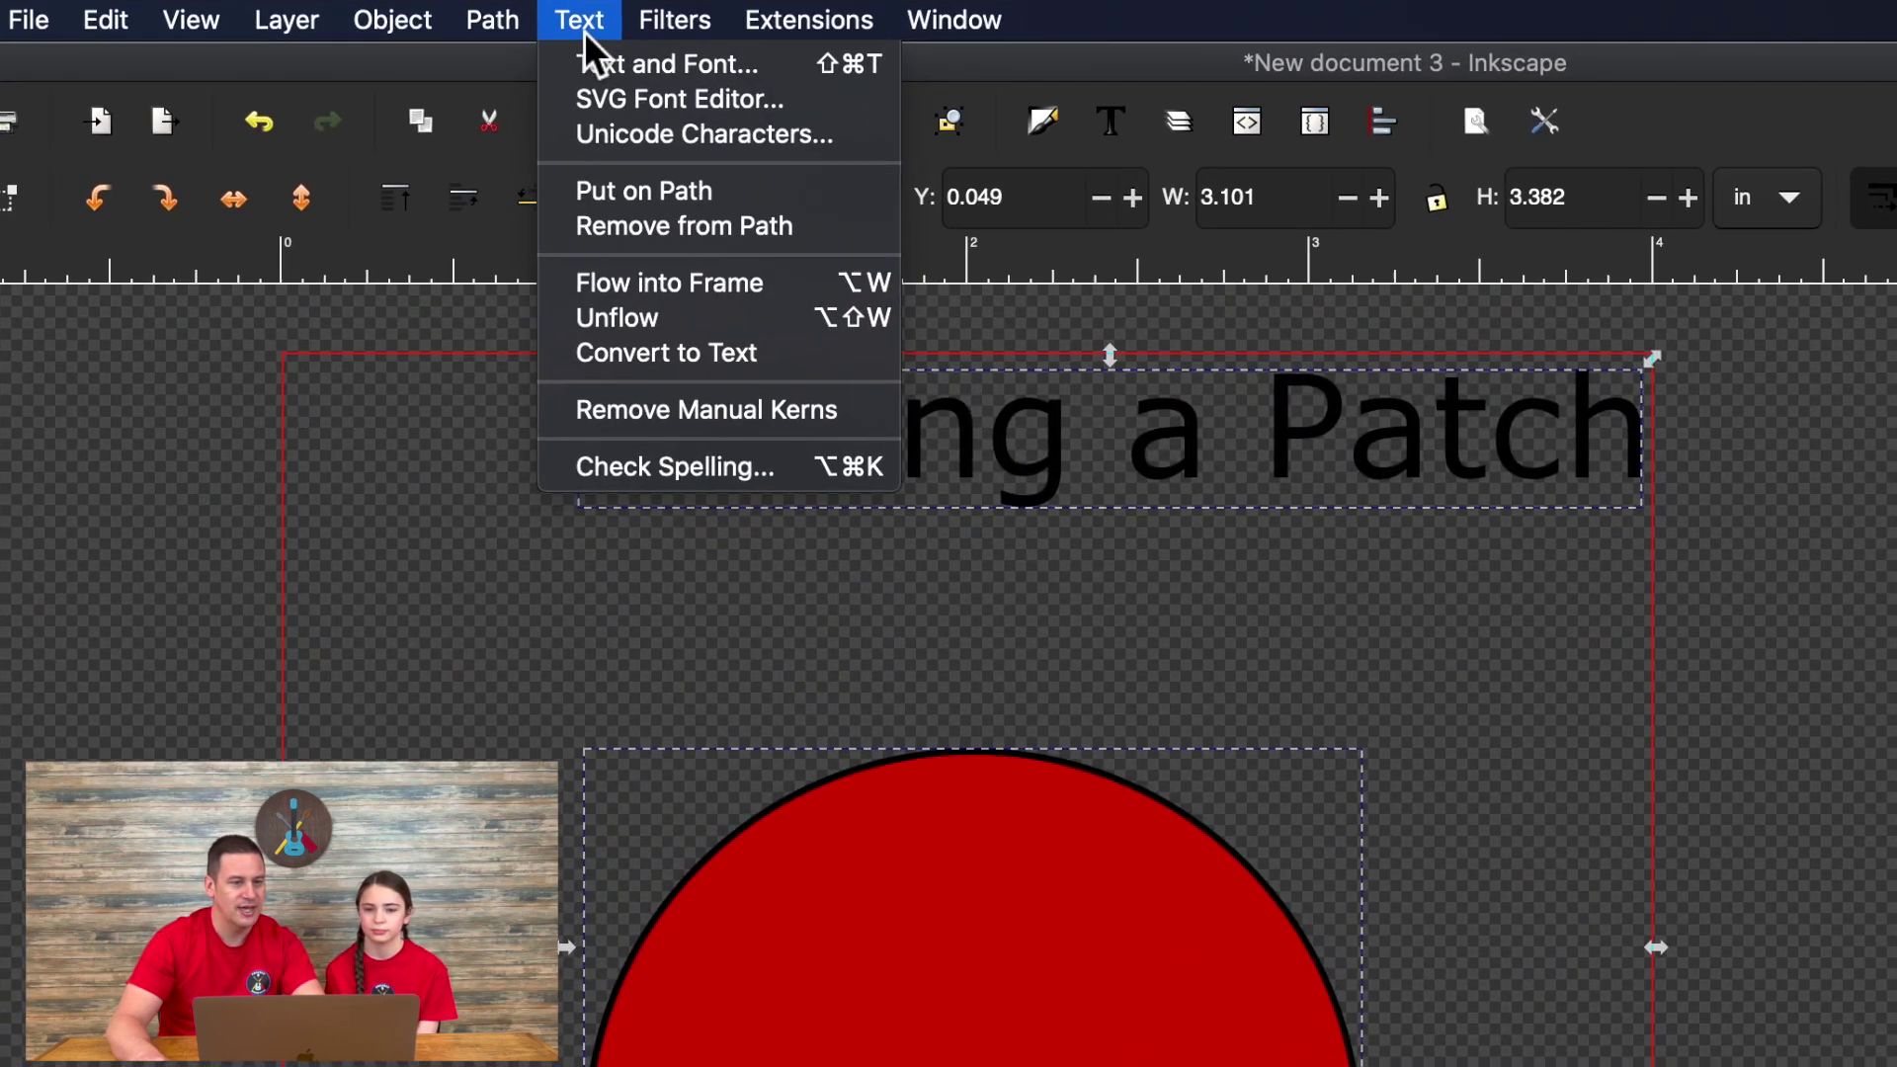
pyautogui.click(615, 192)
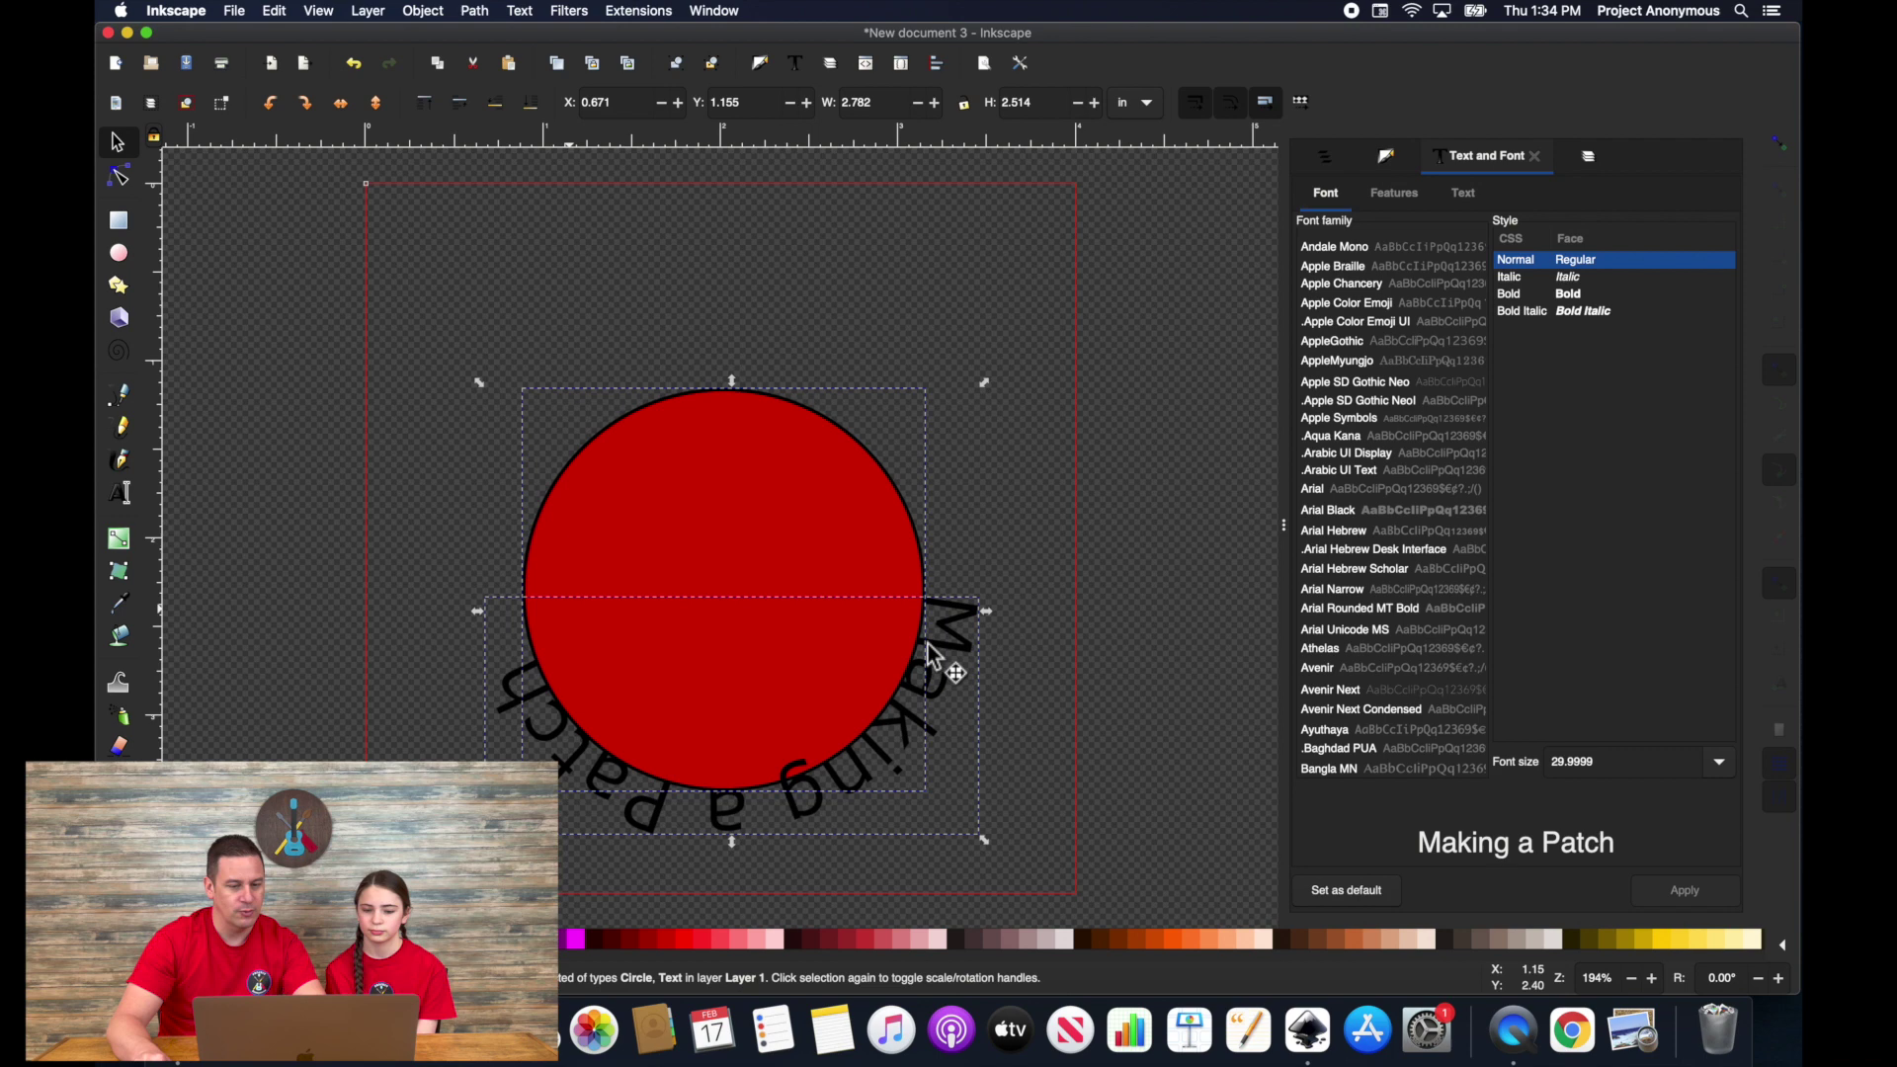
# Rotate and shrink the curved text to about 22.57 pt along the circle's top.
pyautogui.click(976, 630)
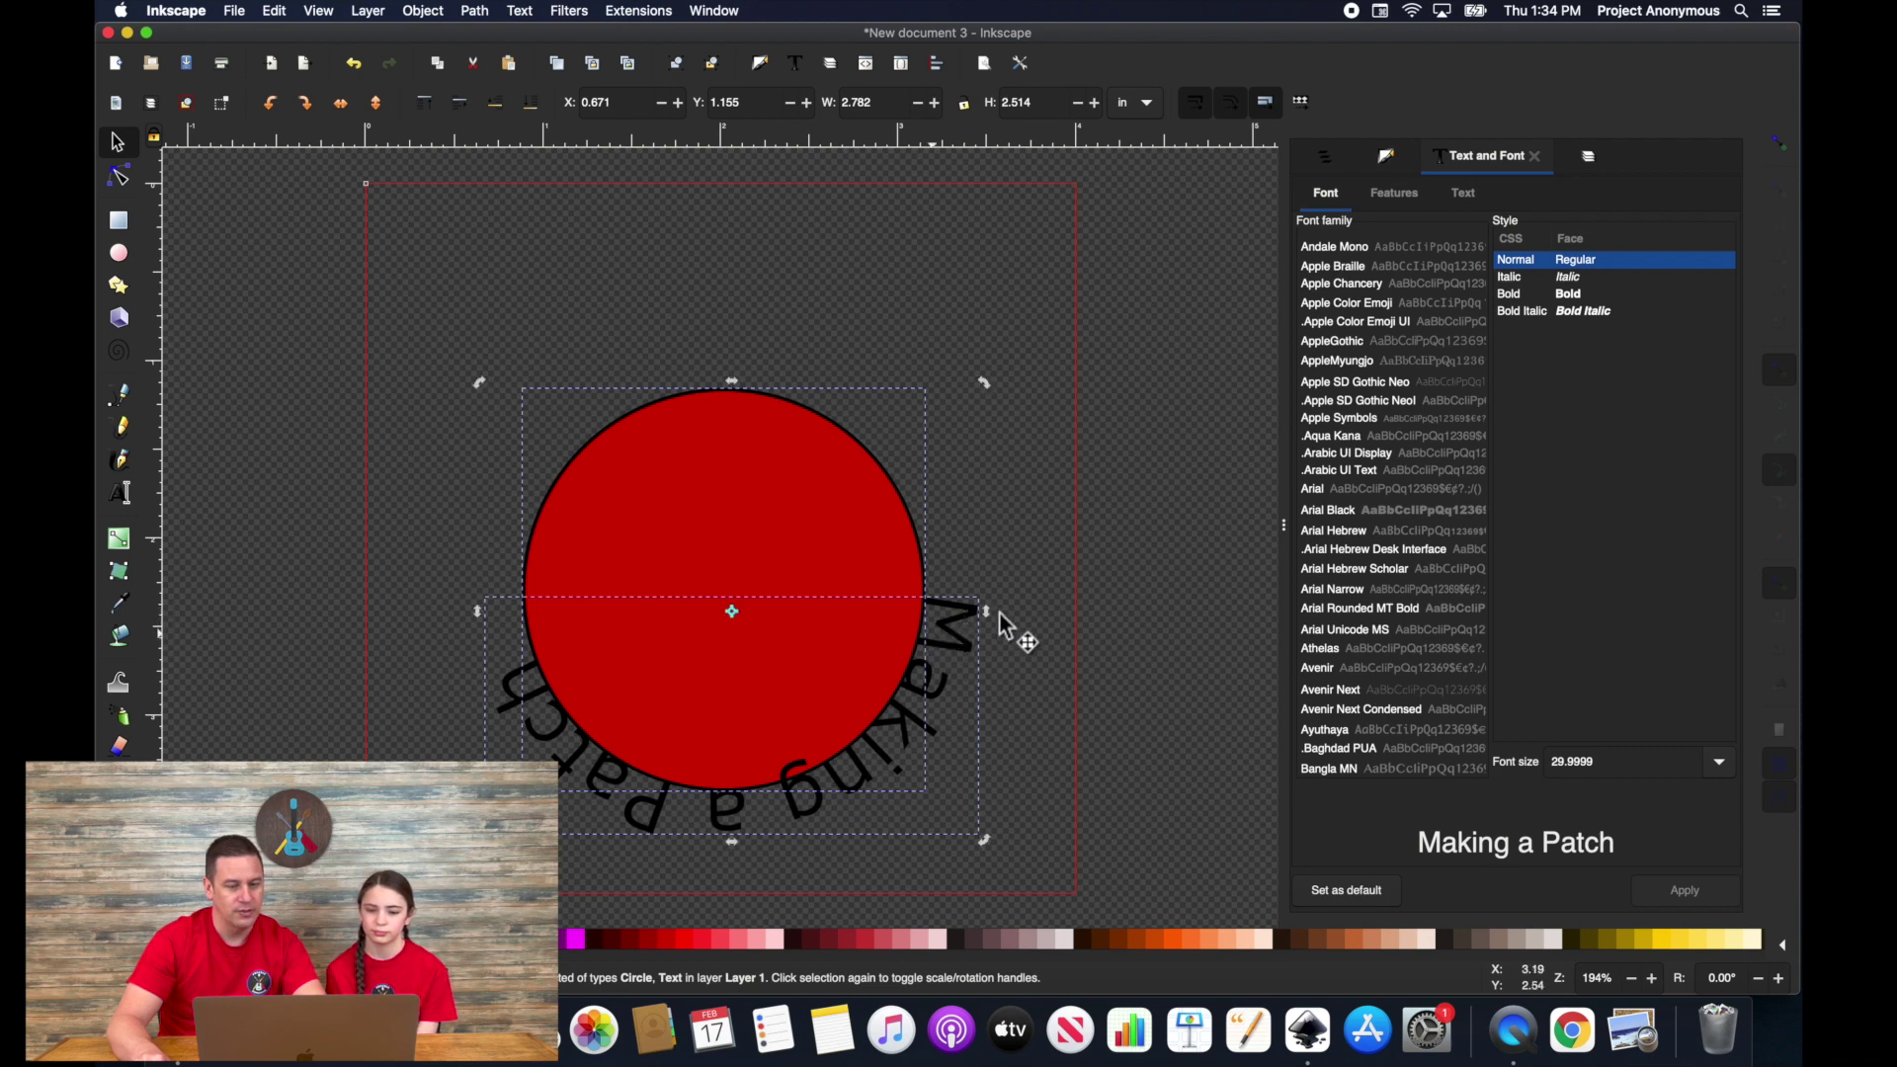
pyautogui.press('super+z')
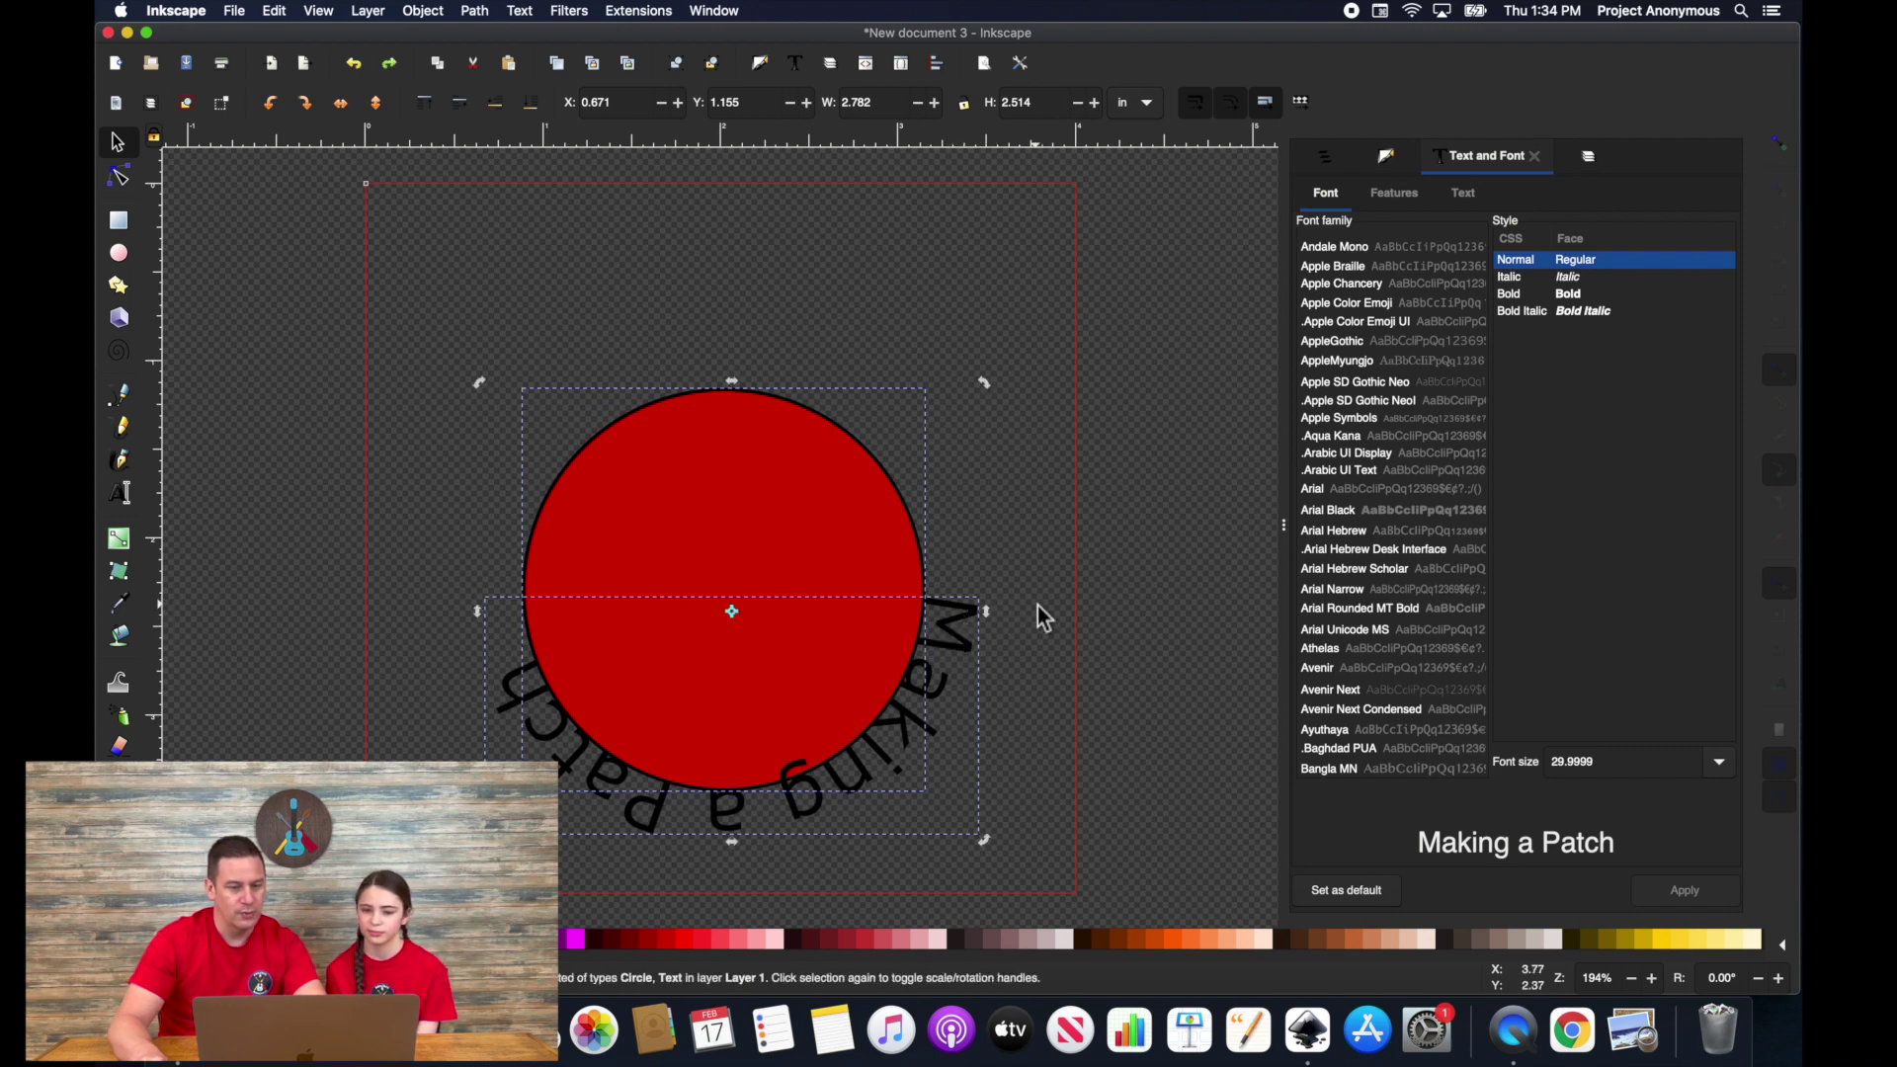
pyautogui.click(970, 633)
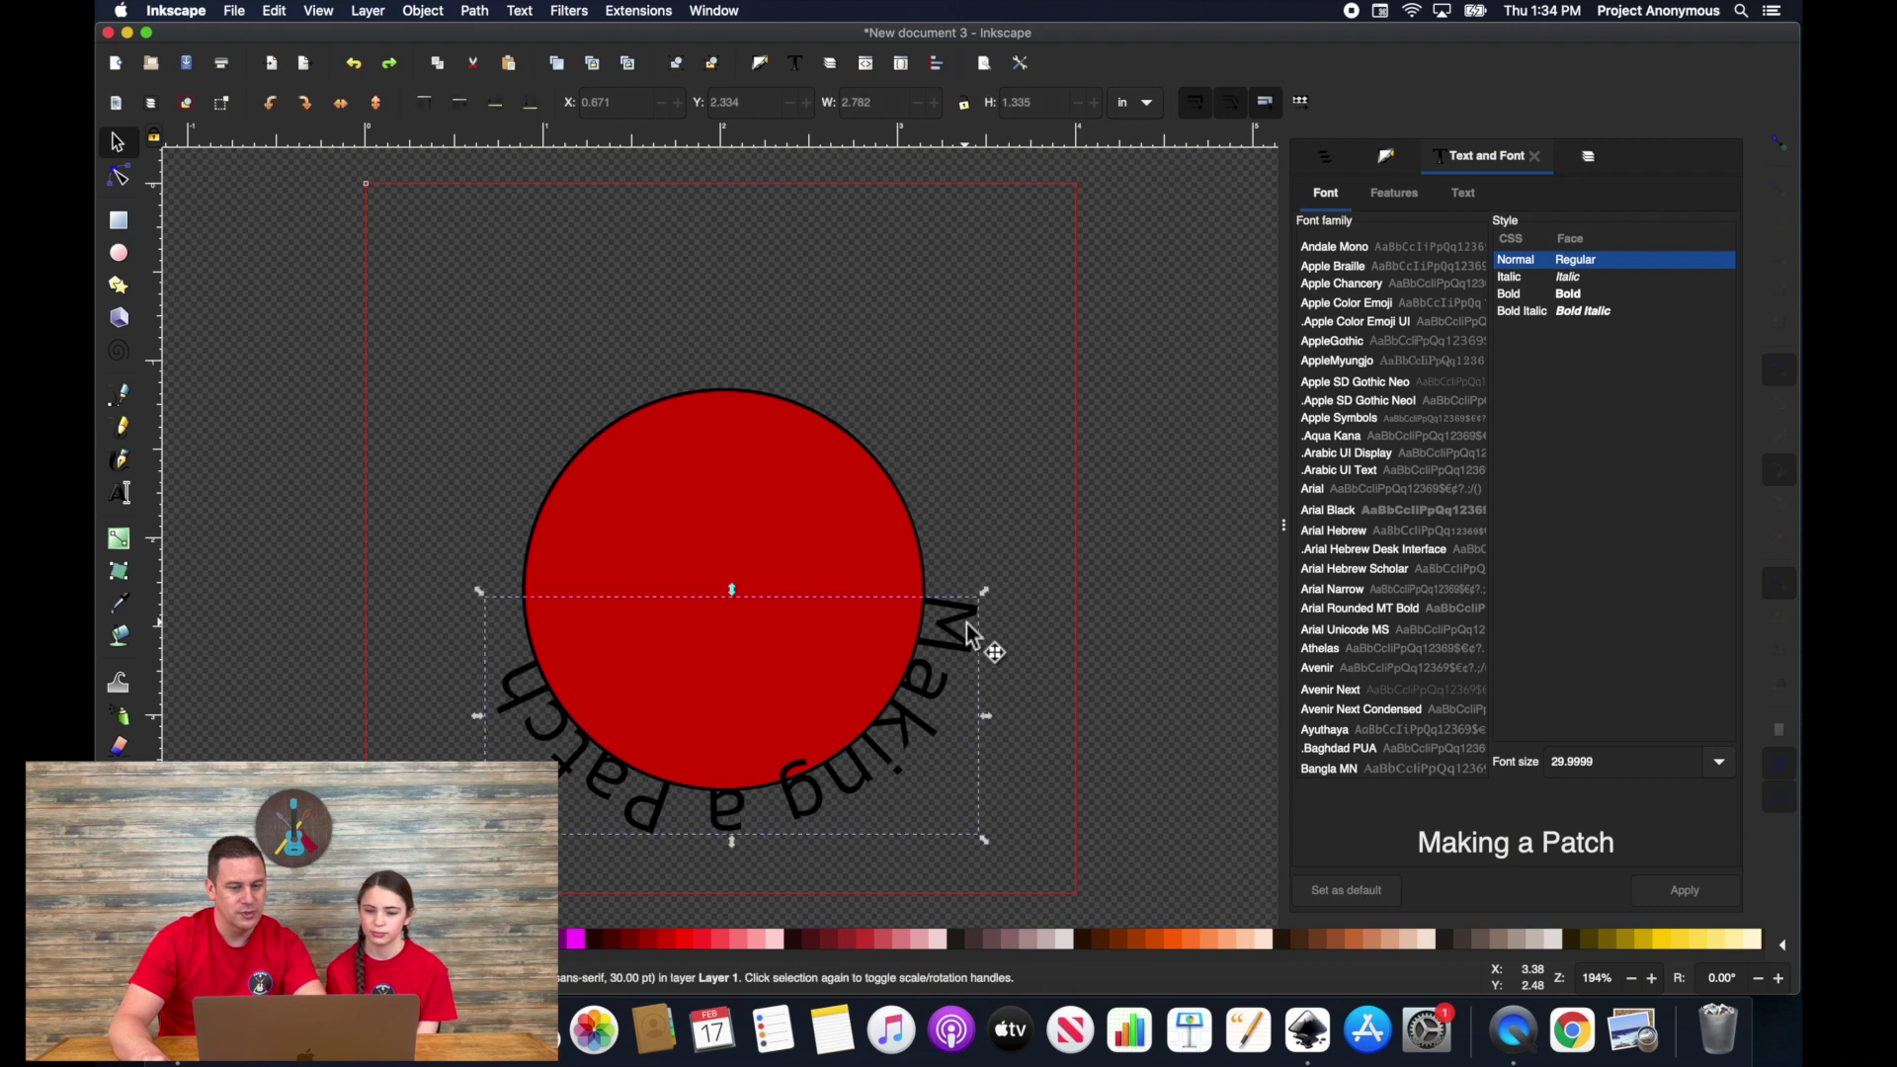
pyautogui.click(974, 642)
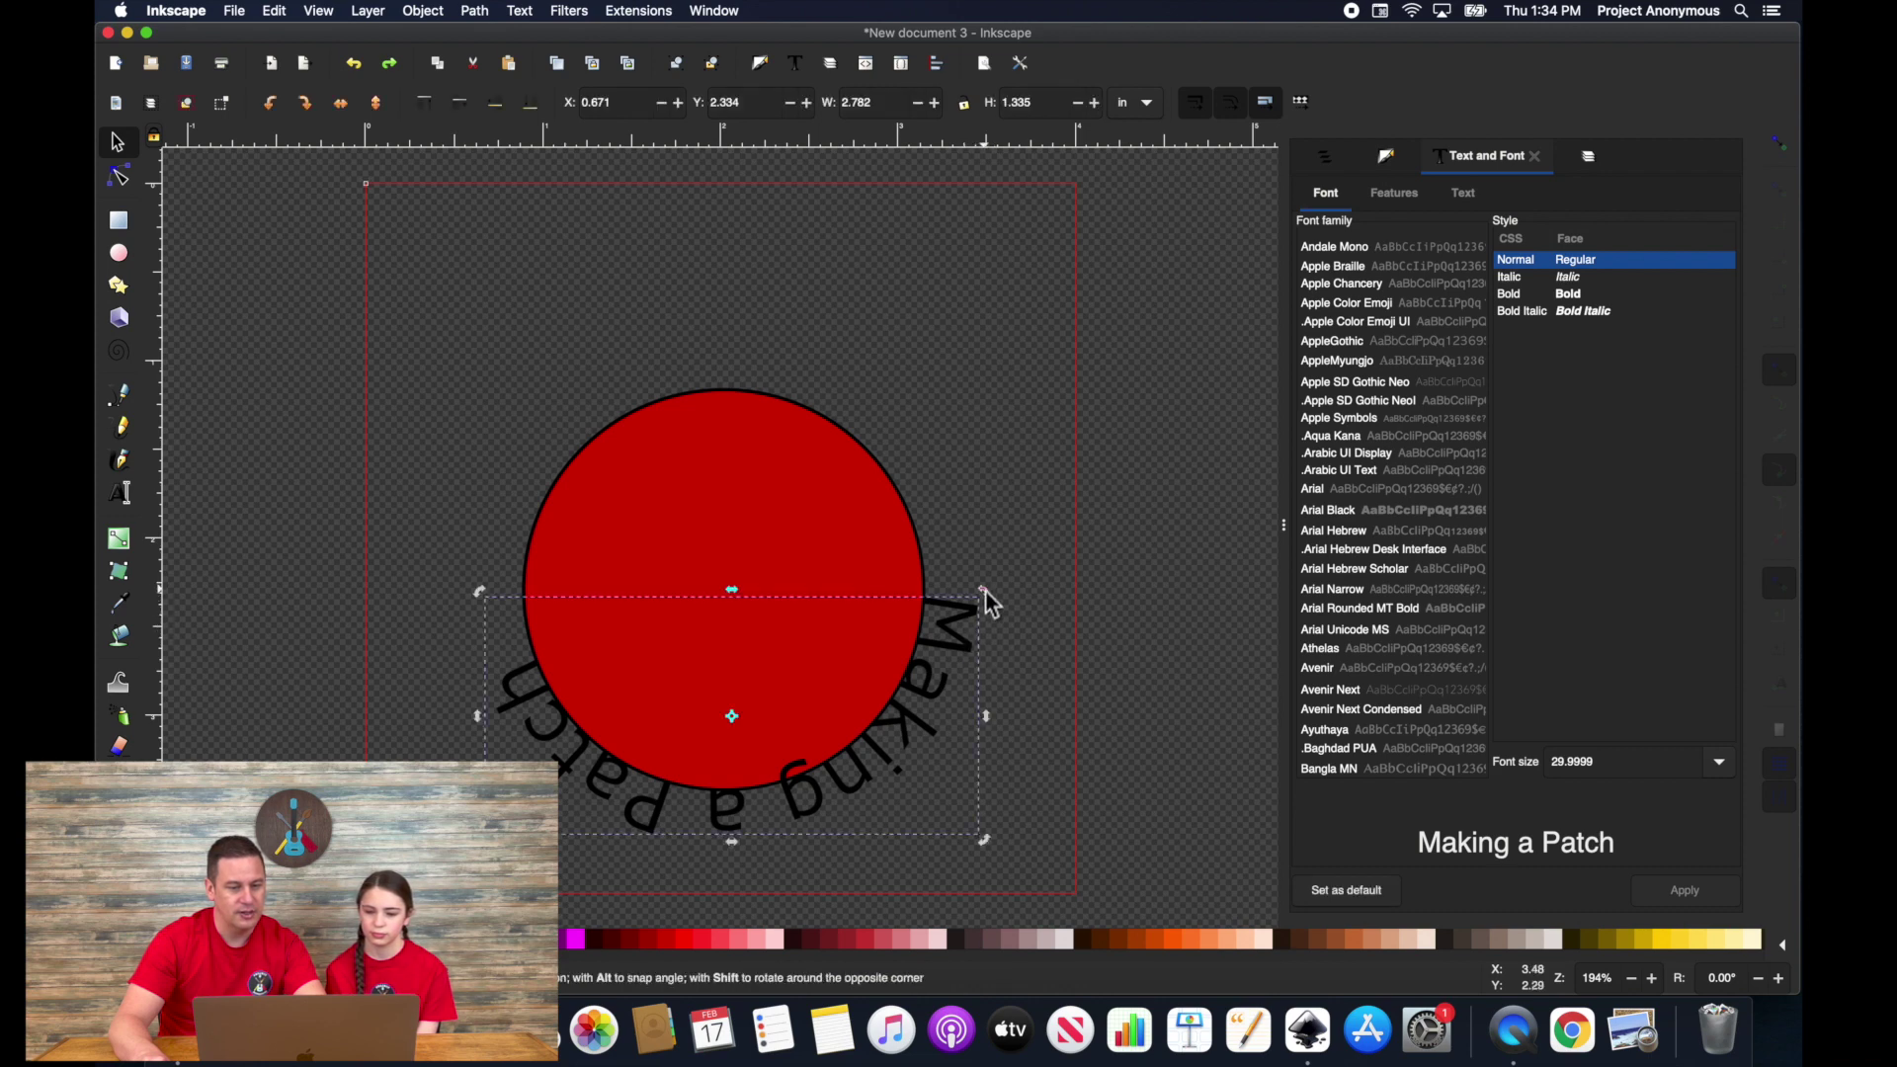
pyautogui.moveTo(986, 590); pyautogui.dragTo(437, 782)
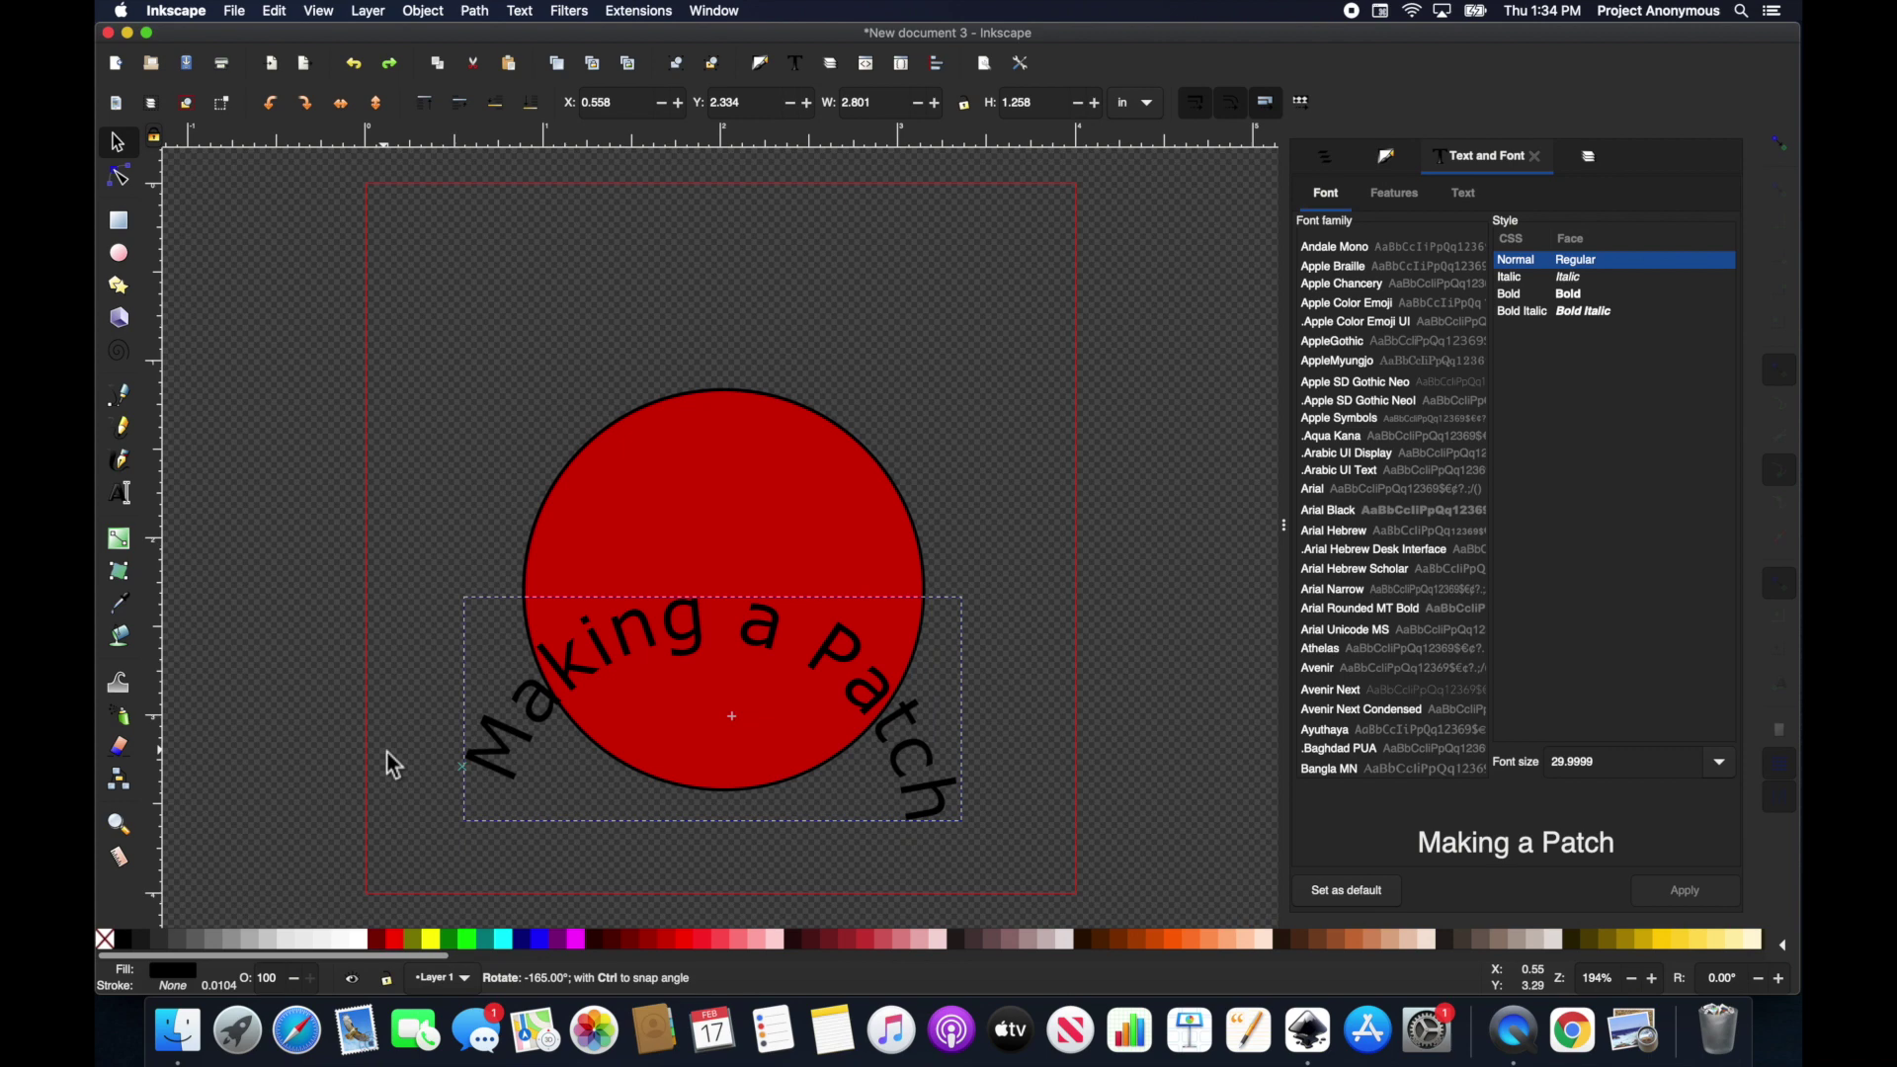
pyautogui.moveTo(527, 799); pyautogui.dragTo(478, 804)
pyautogui.press('Escape')
pyautogui.click(876, 783)
pyautogui.moveTo(960, 819); pyautogui.dragTo(852, 488)
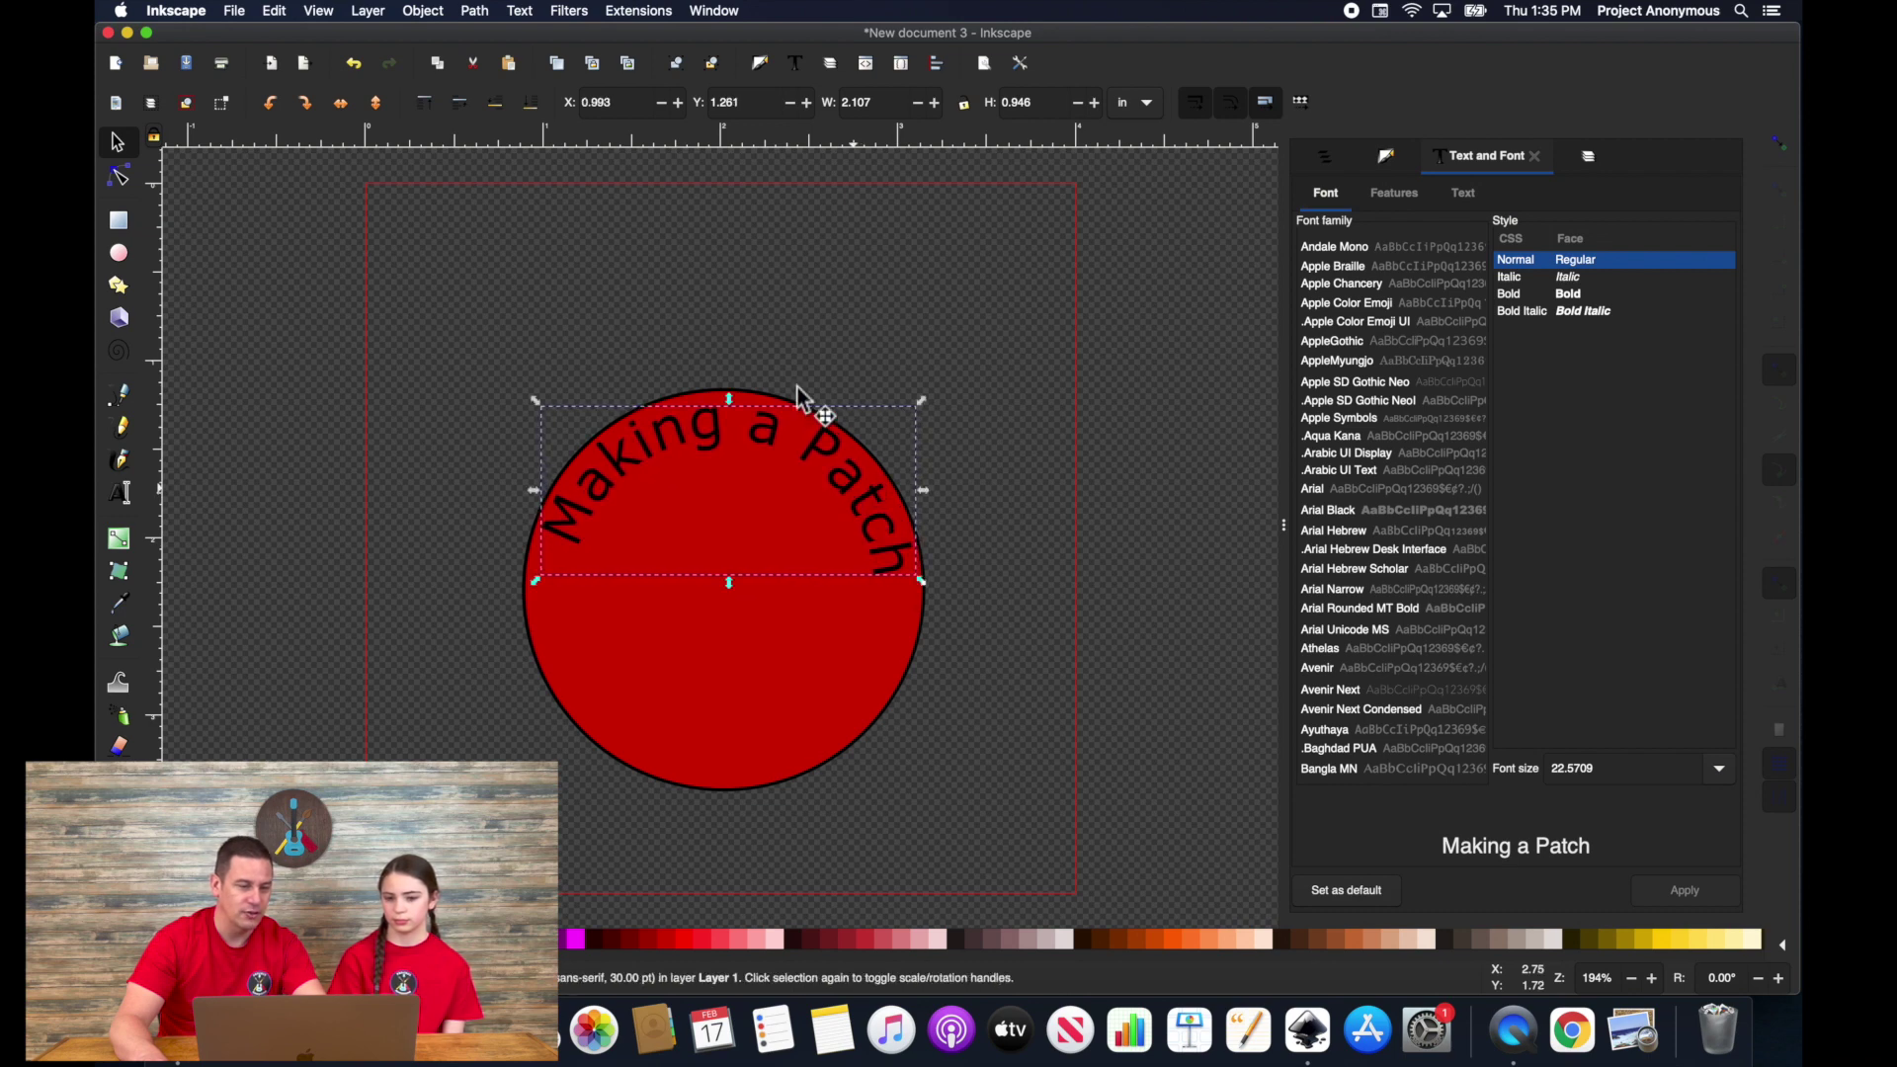
# Delete the red circle, then undo to bring it back.
pyautogui.click(1051, 644)
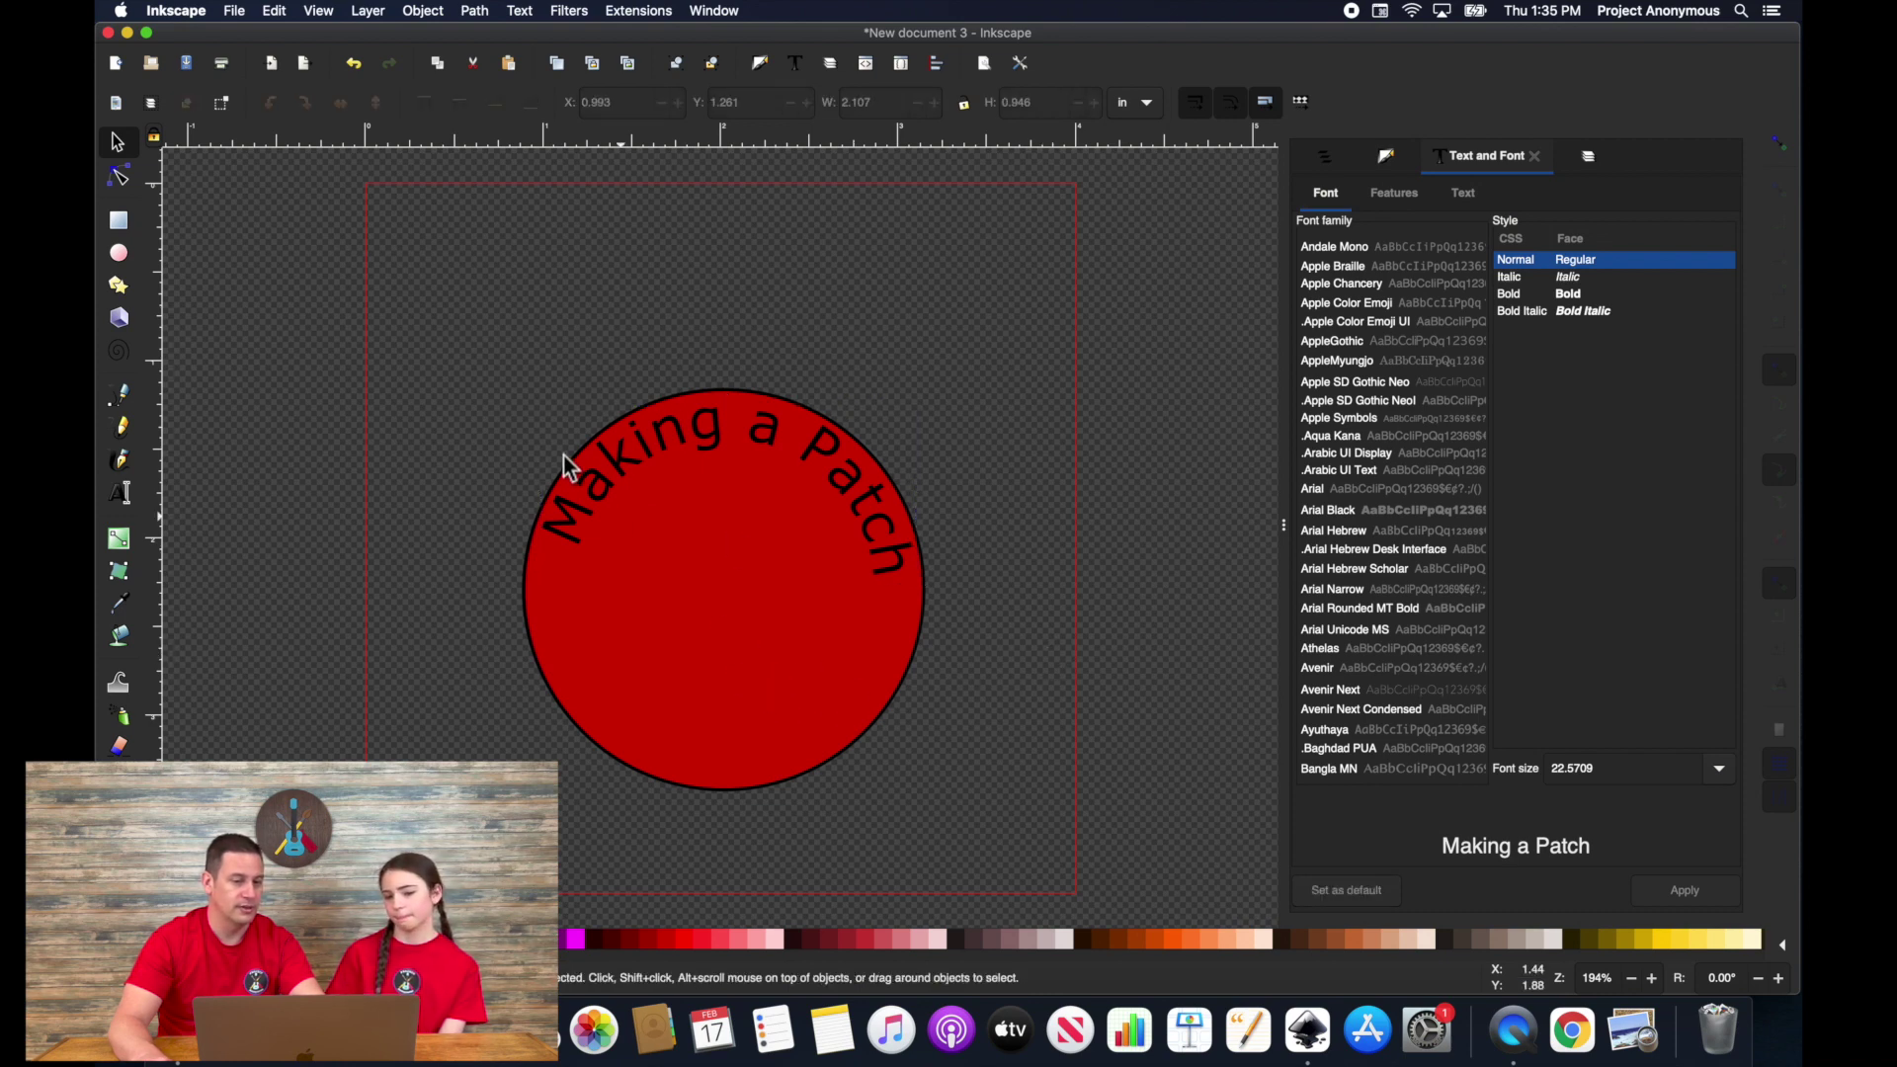
pyautogui.click(680, 766)
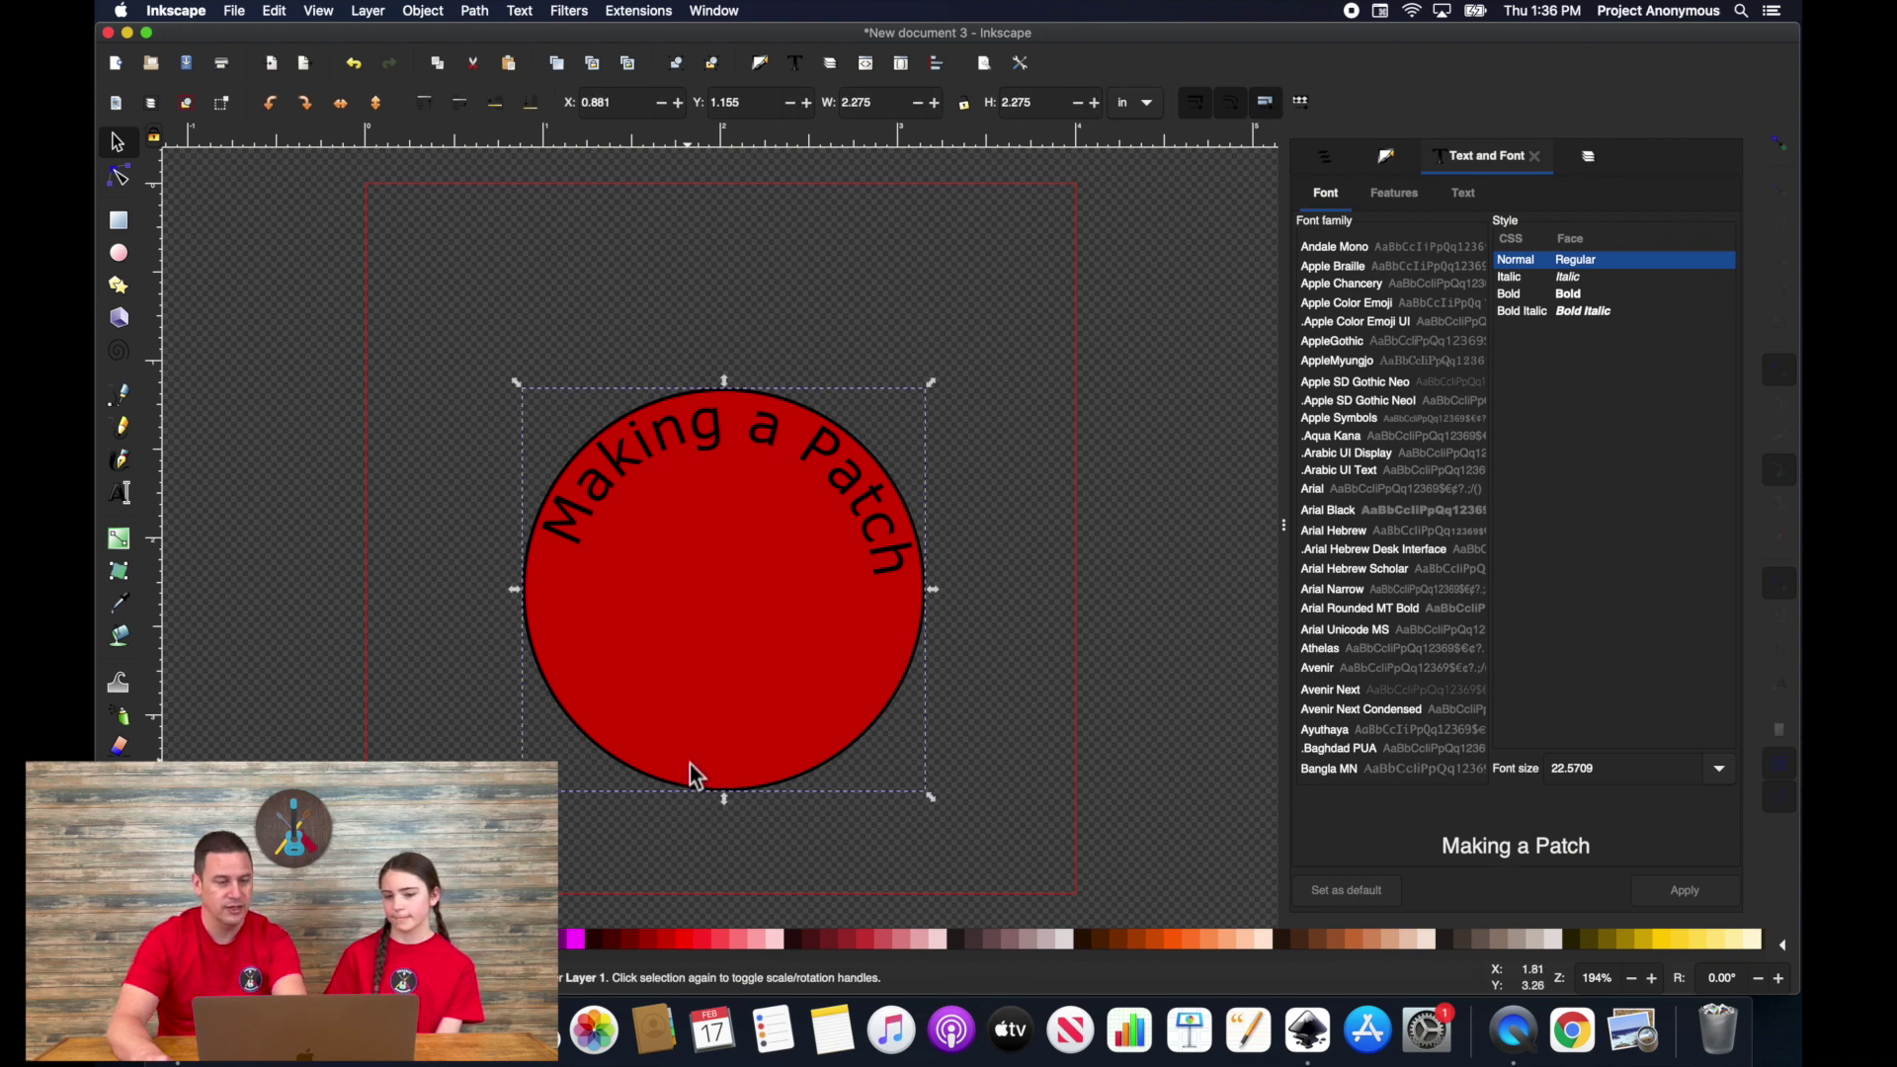
pyautogui.press('Delete')
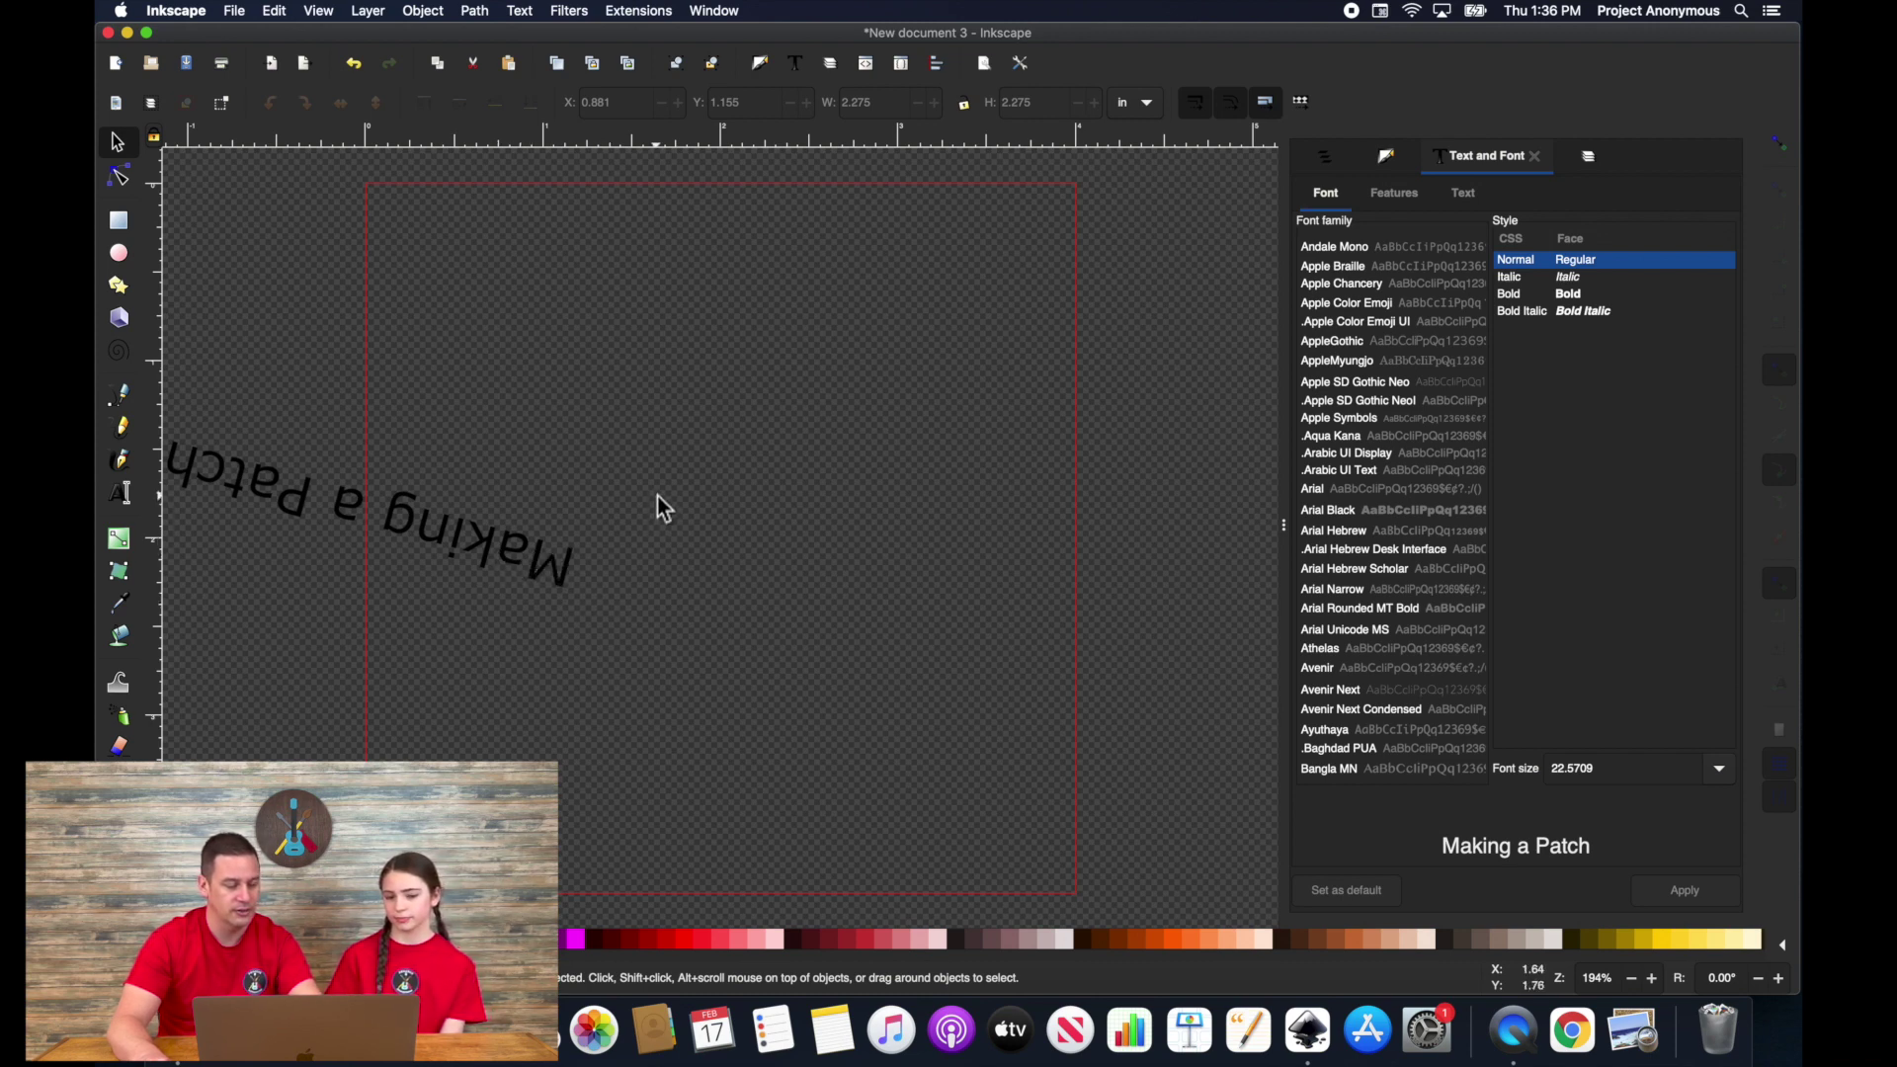
pyautogui.hotkey('ctrl', 'z')
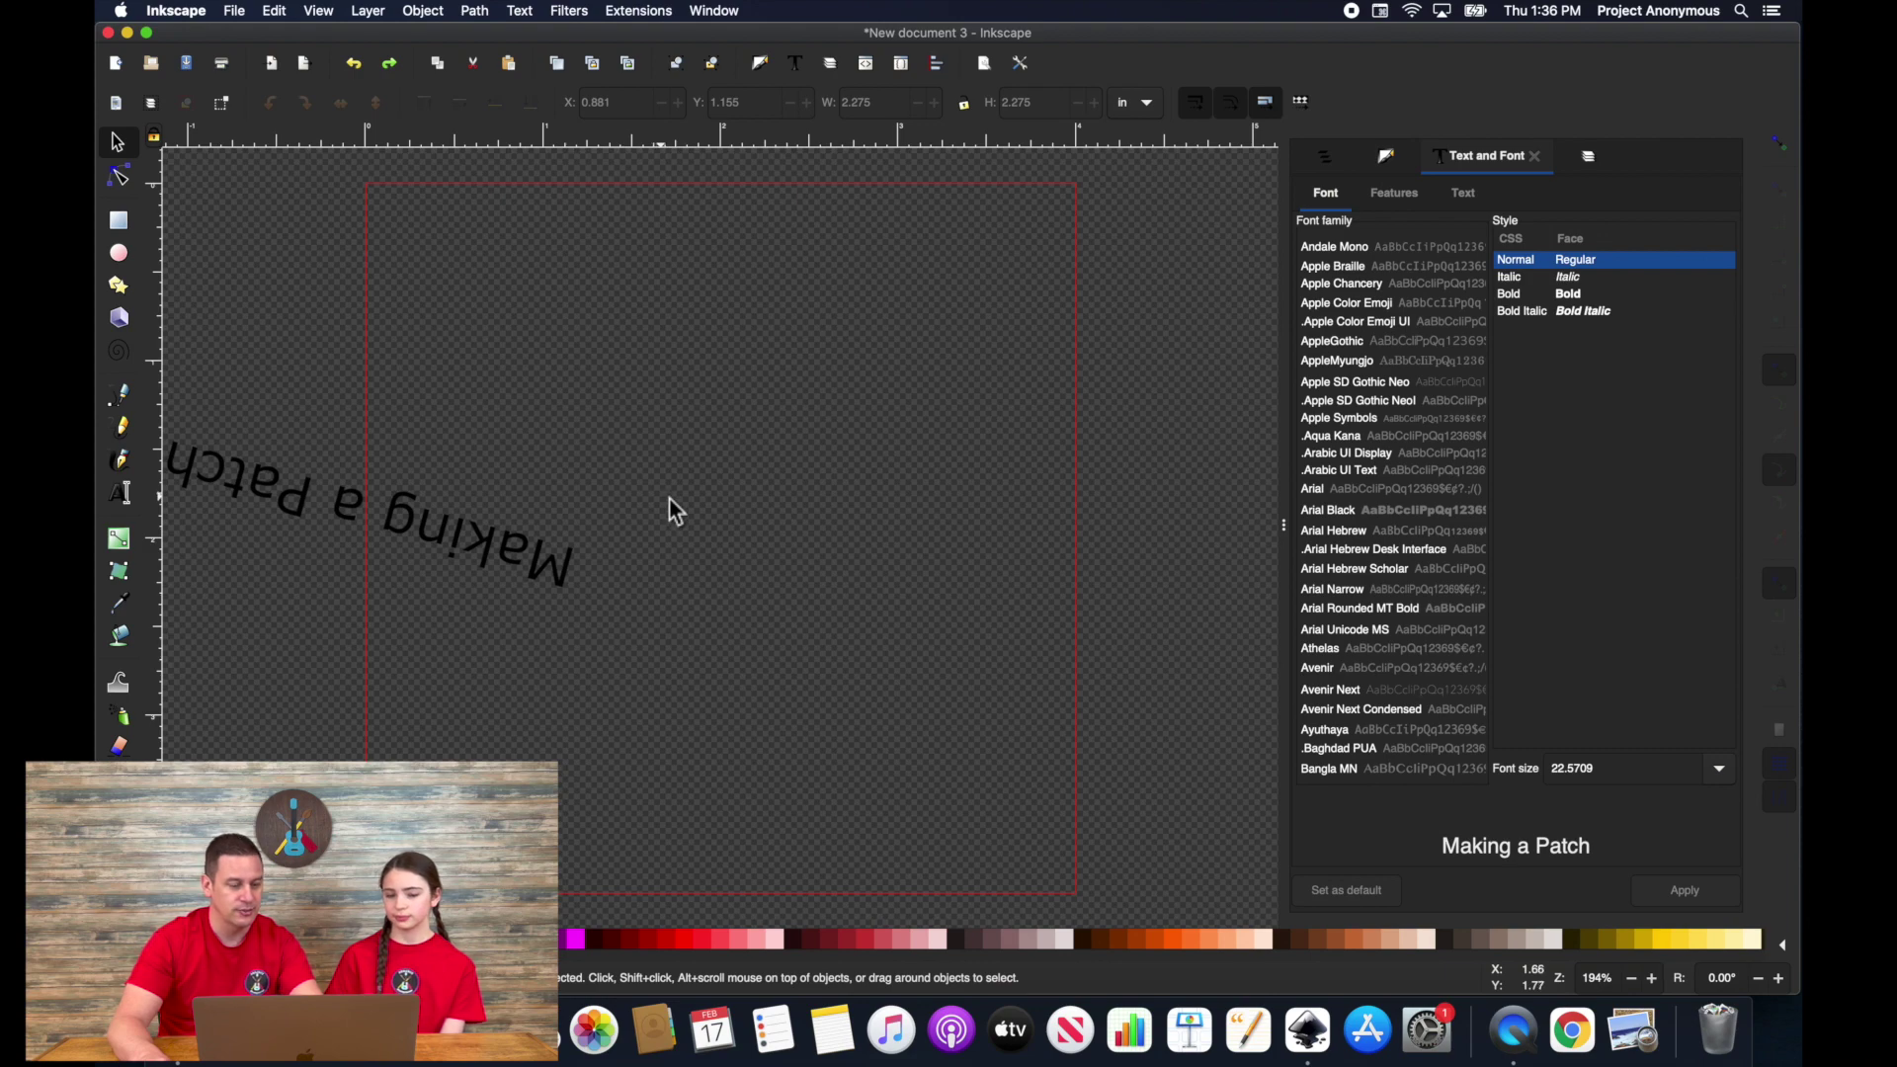
pyautogui.hotkey('ctrl', 'z')
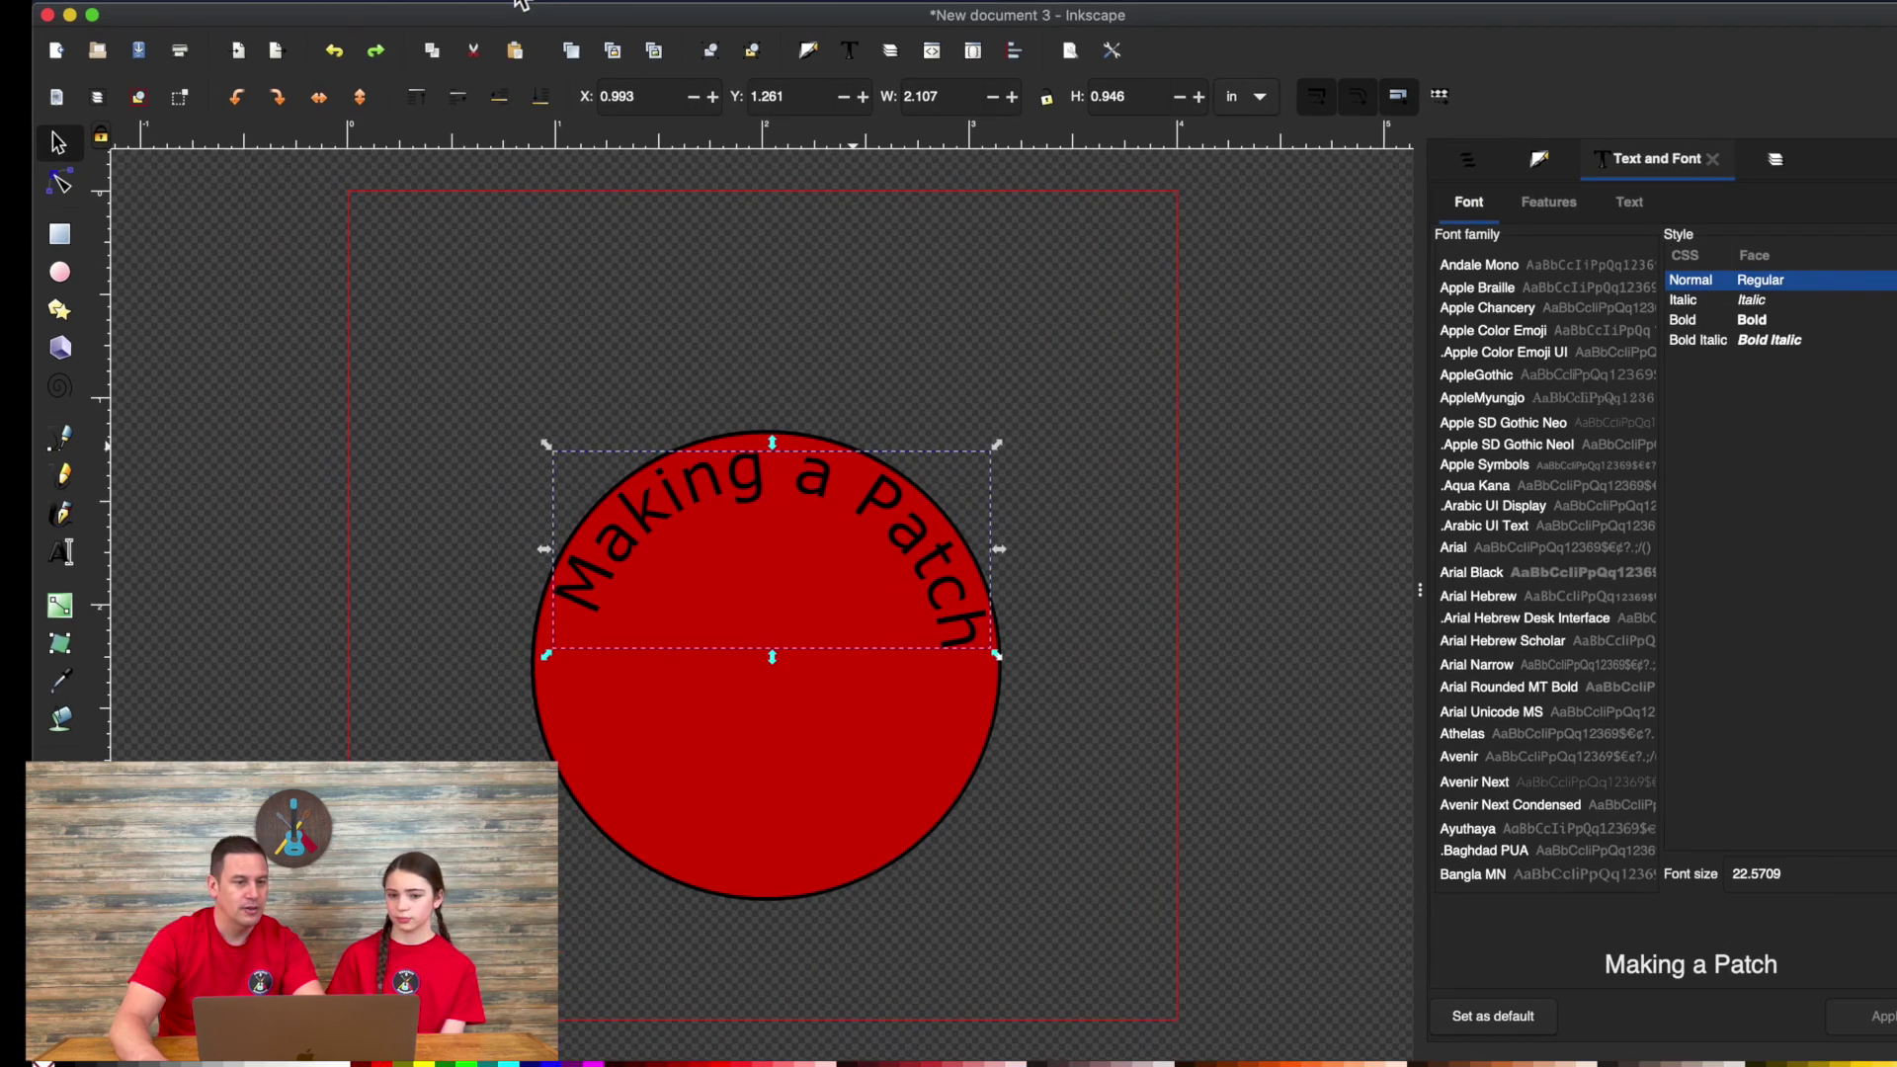
# Convert the curved text to paths, delete the circle, and move the text up to Y 0.240 in.
pyautogui.click(476, 12)
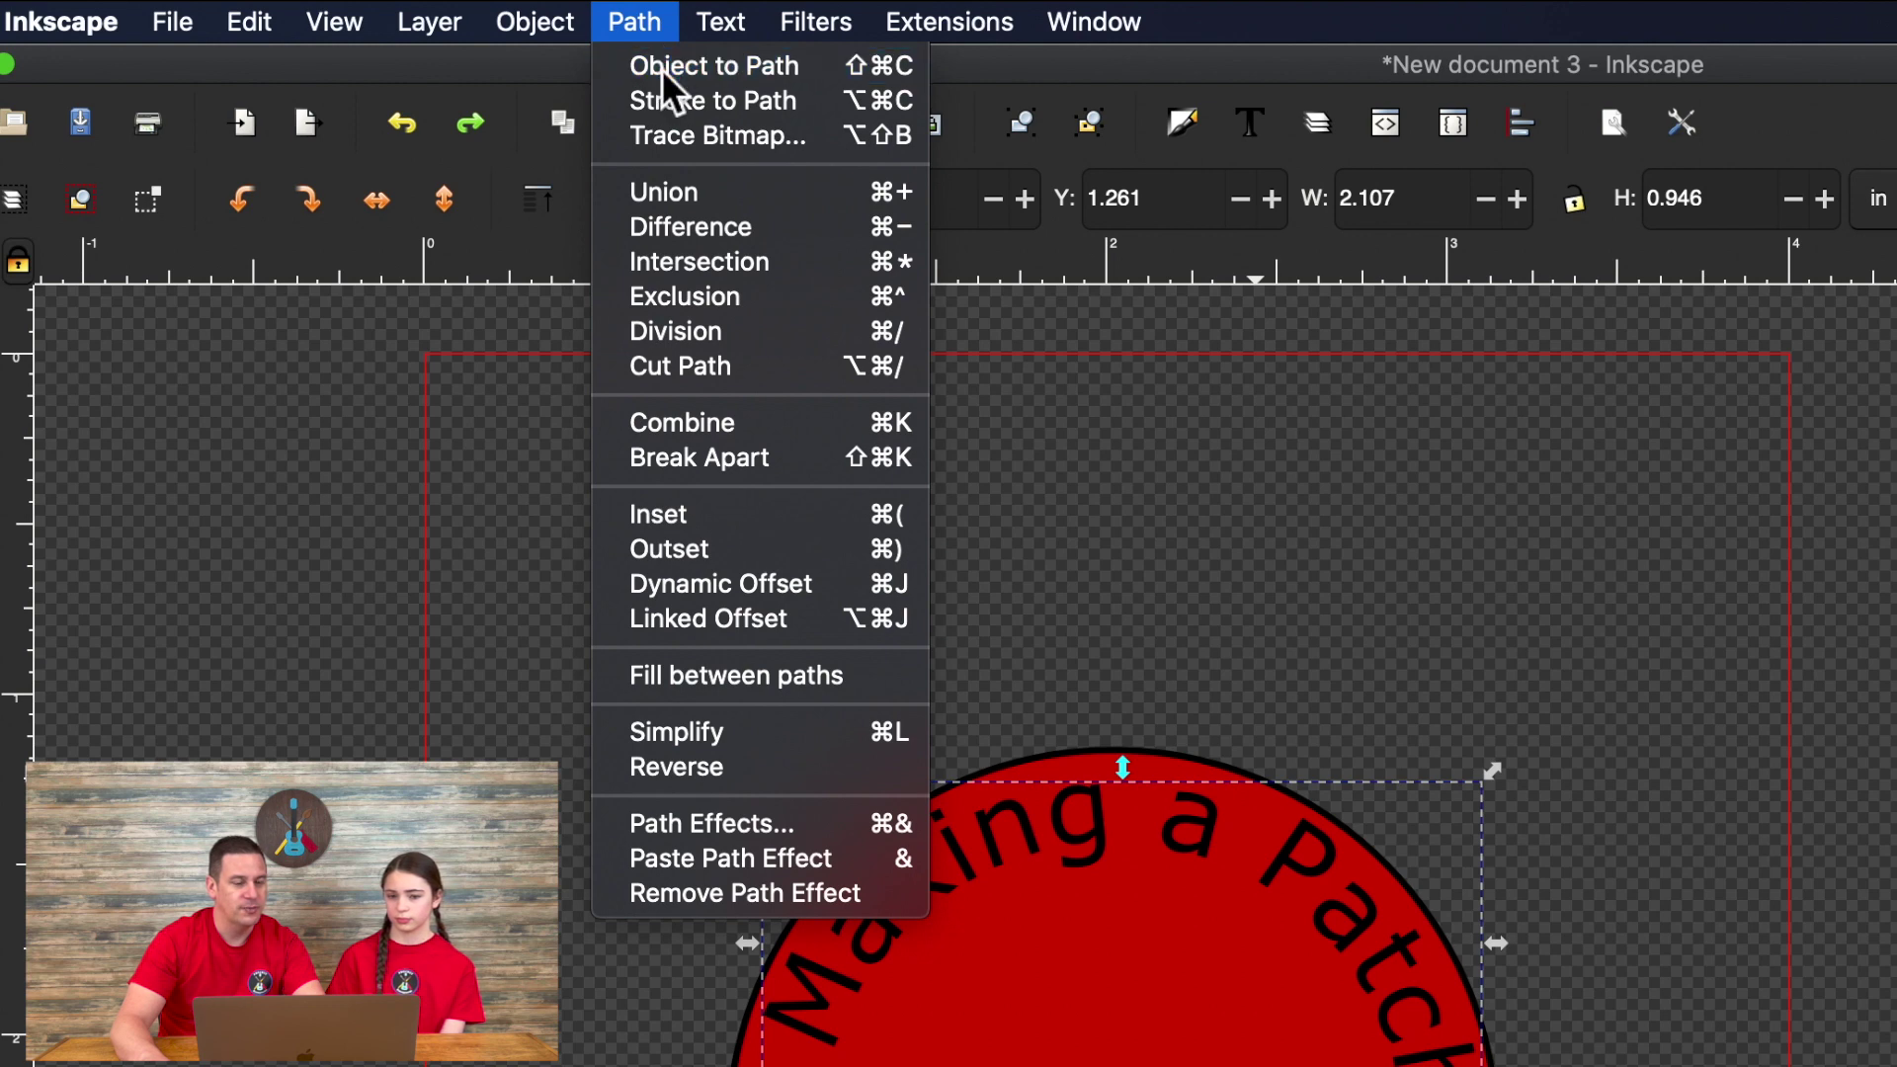
pyautogui.click(660, 68)
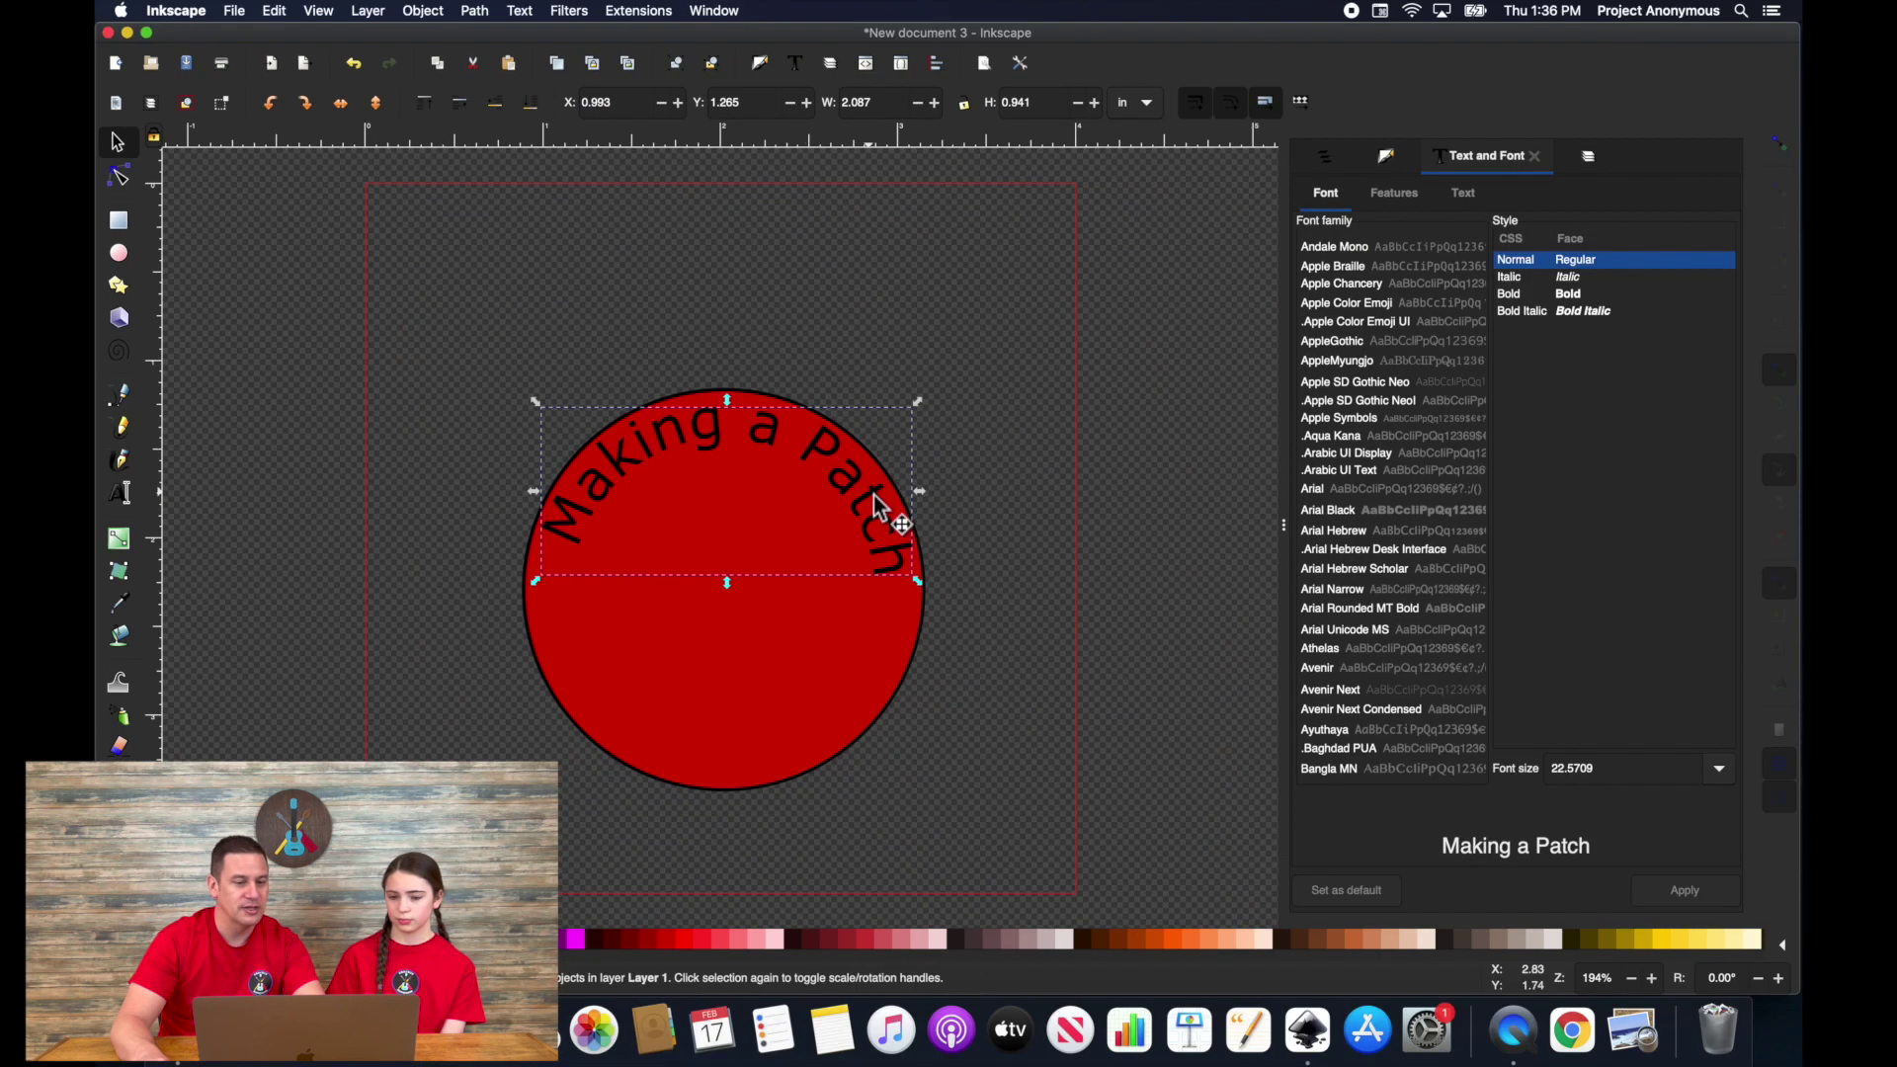
pyautogui.click(859, 494)
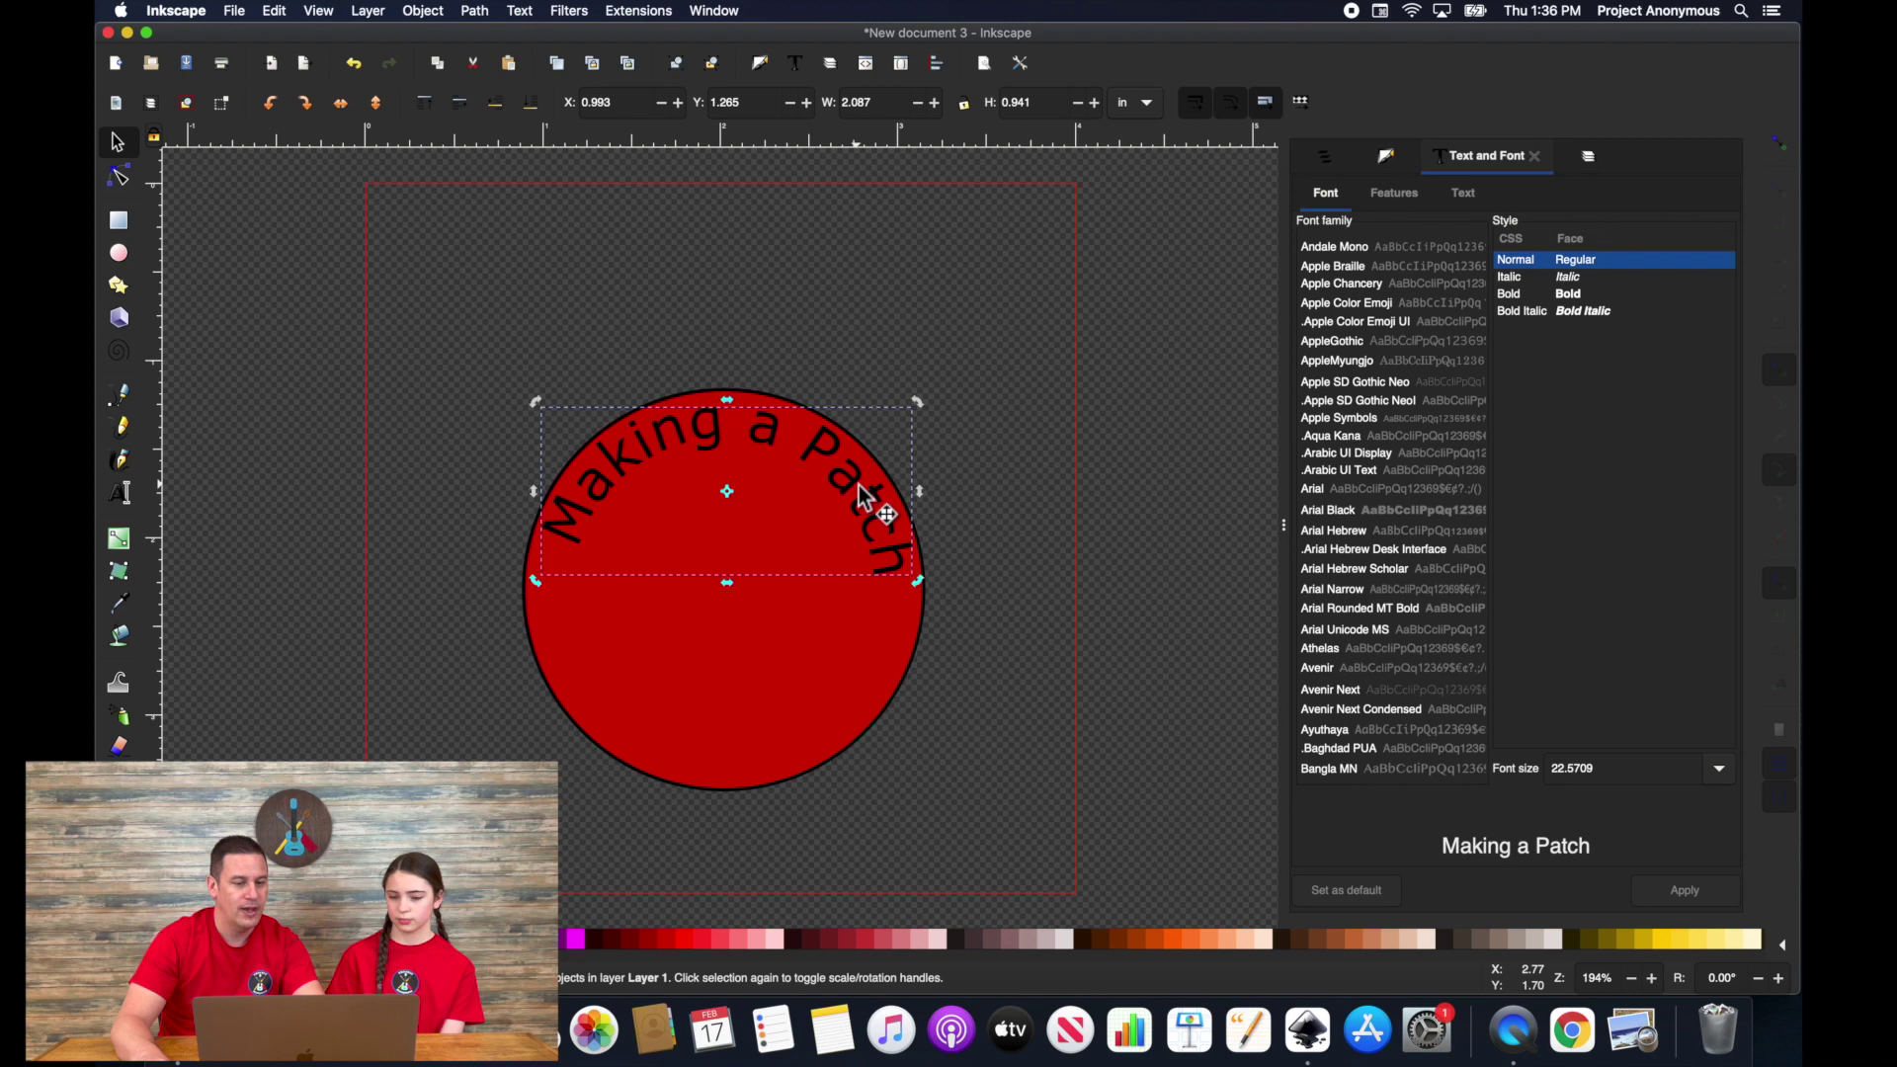
pyautogui.click(724, 680)
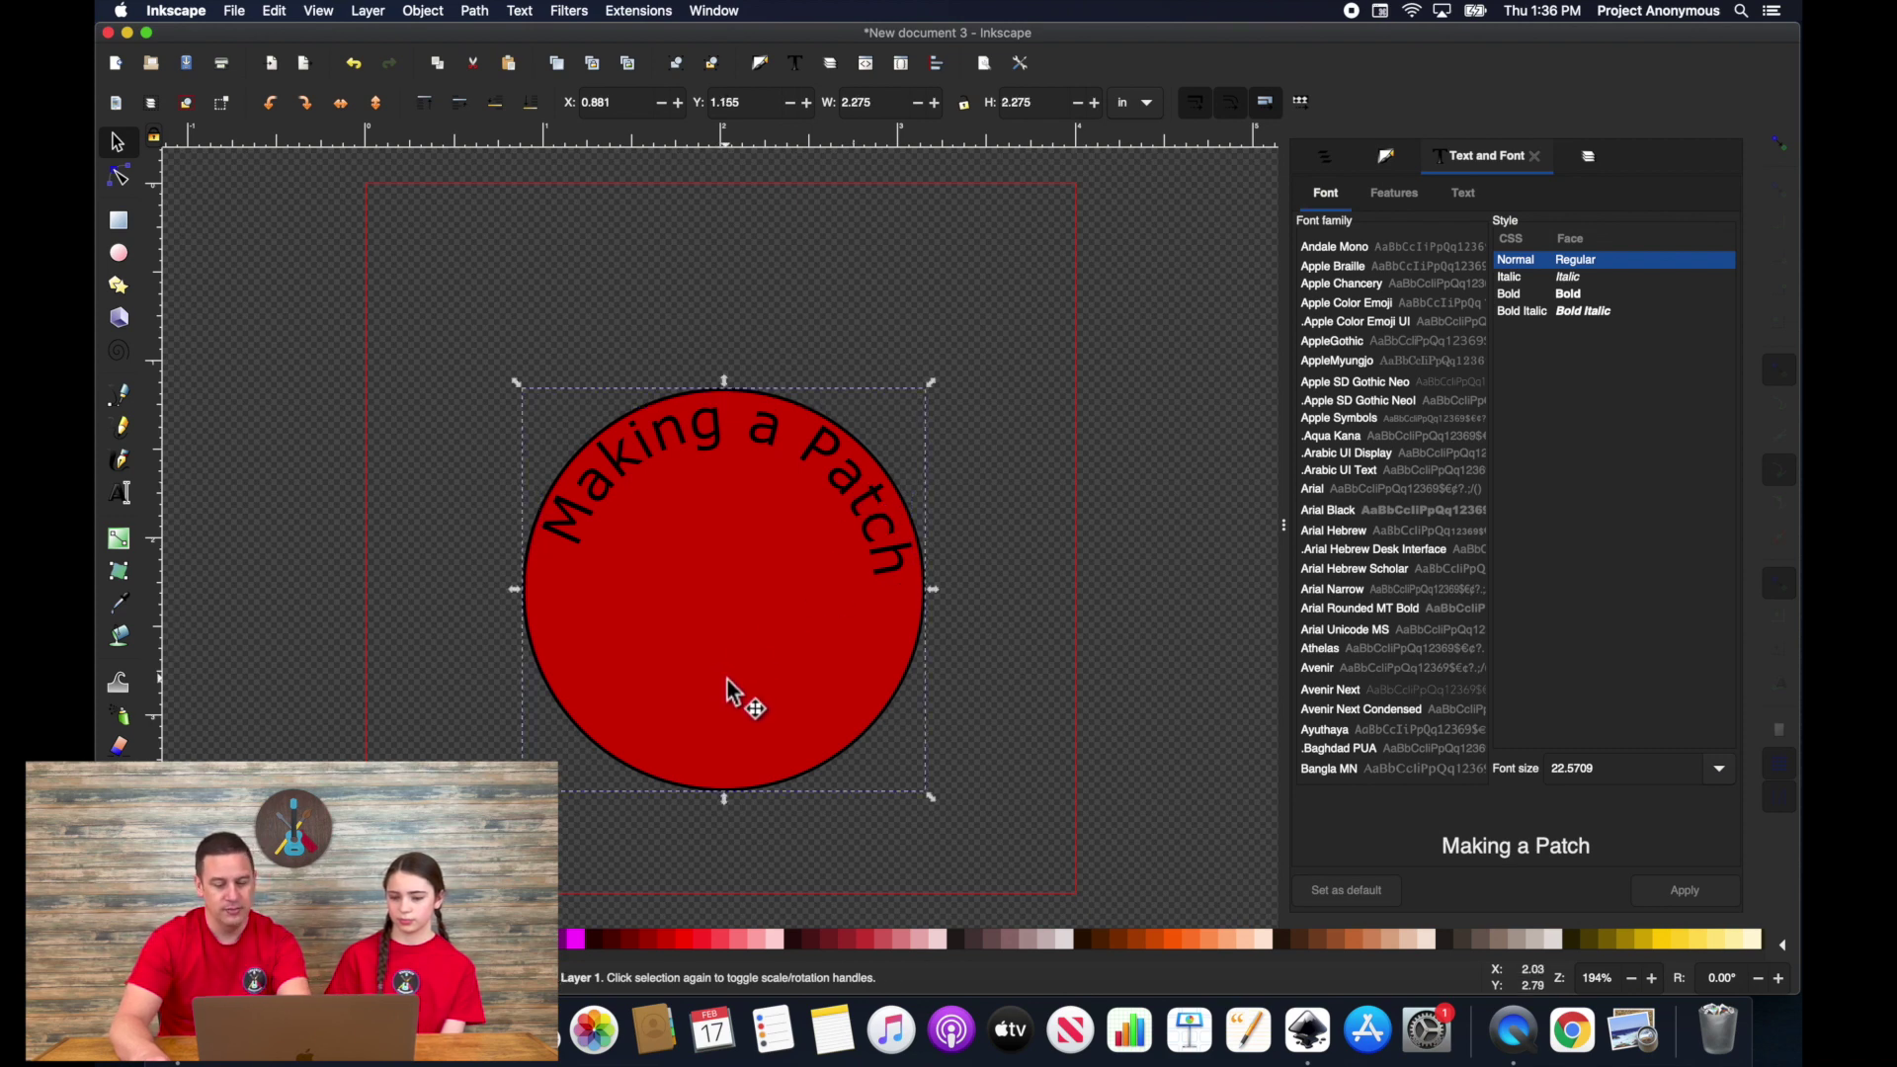
pyautogui.press('Delete')
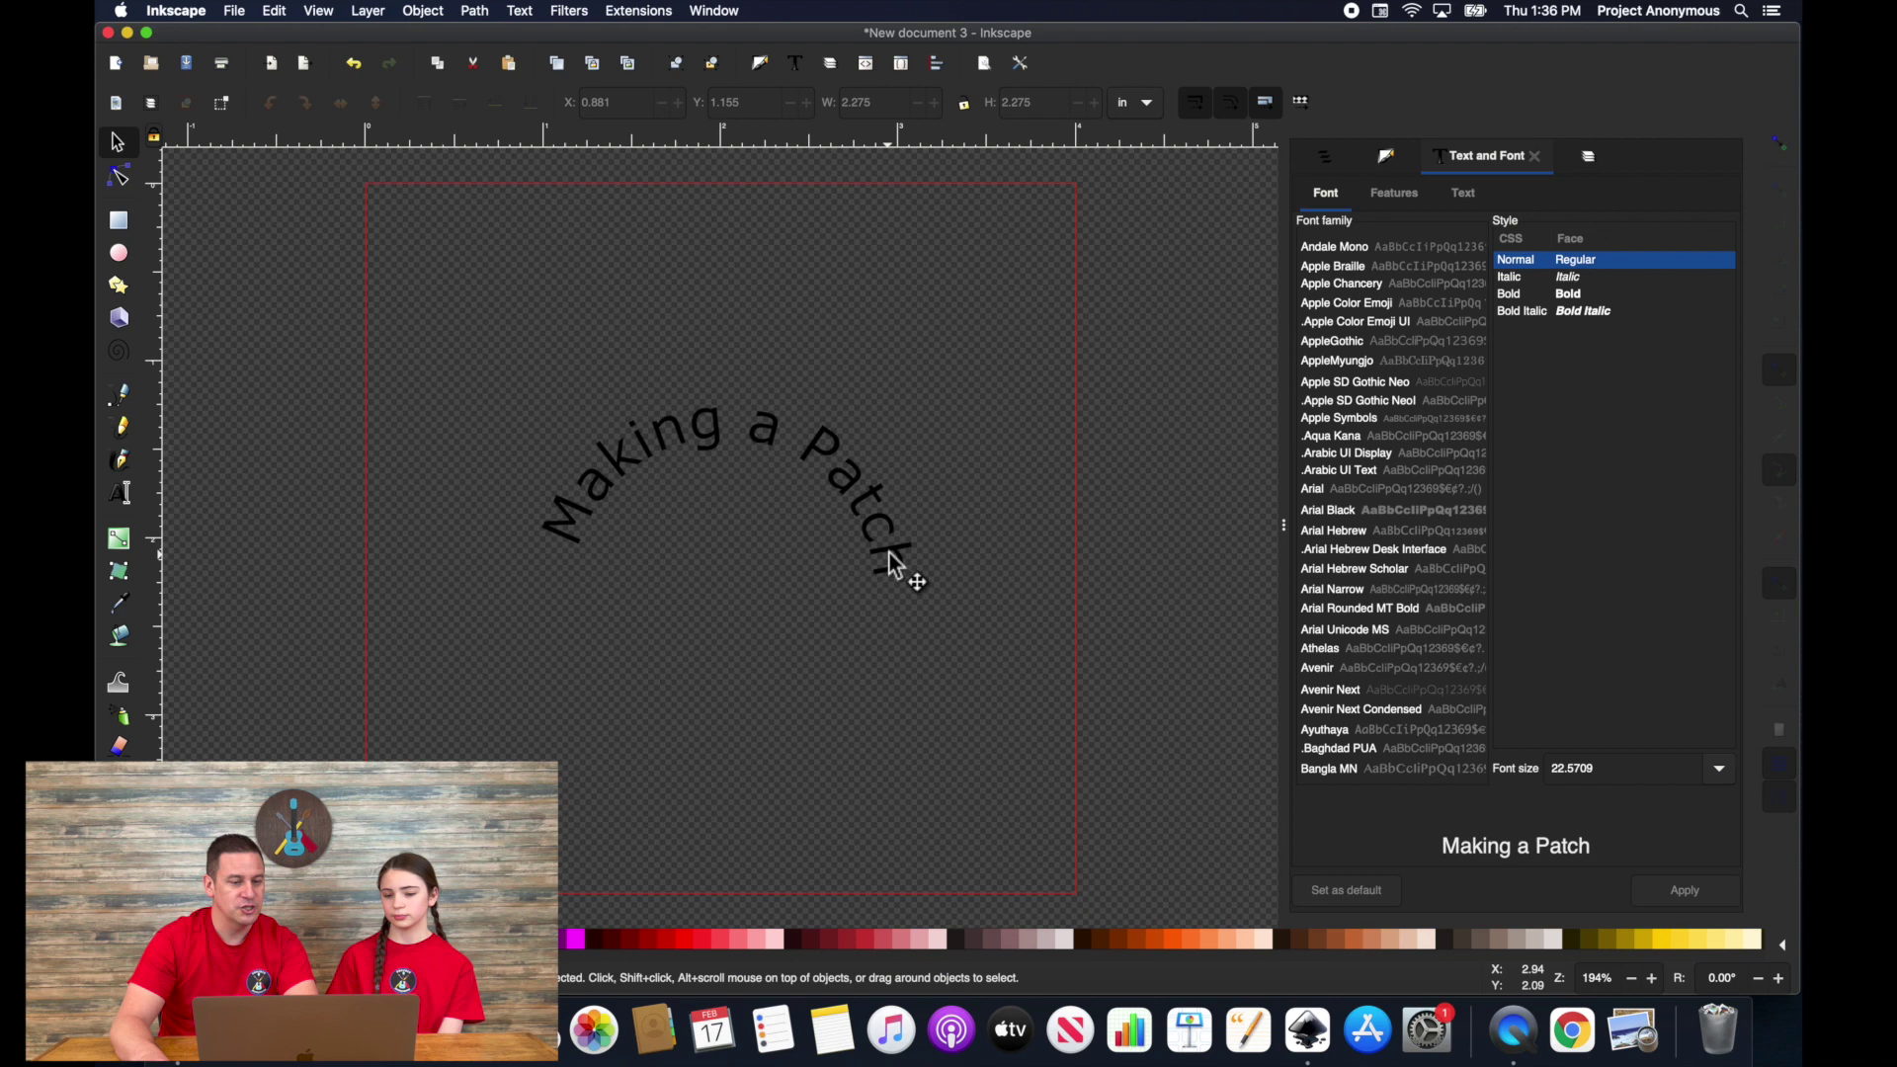
pyautogui.moveTo(892, 564); pyautogui.dragTo(541, 433)
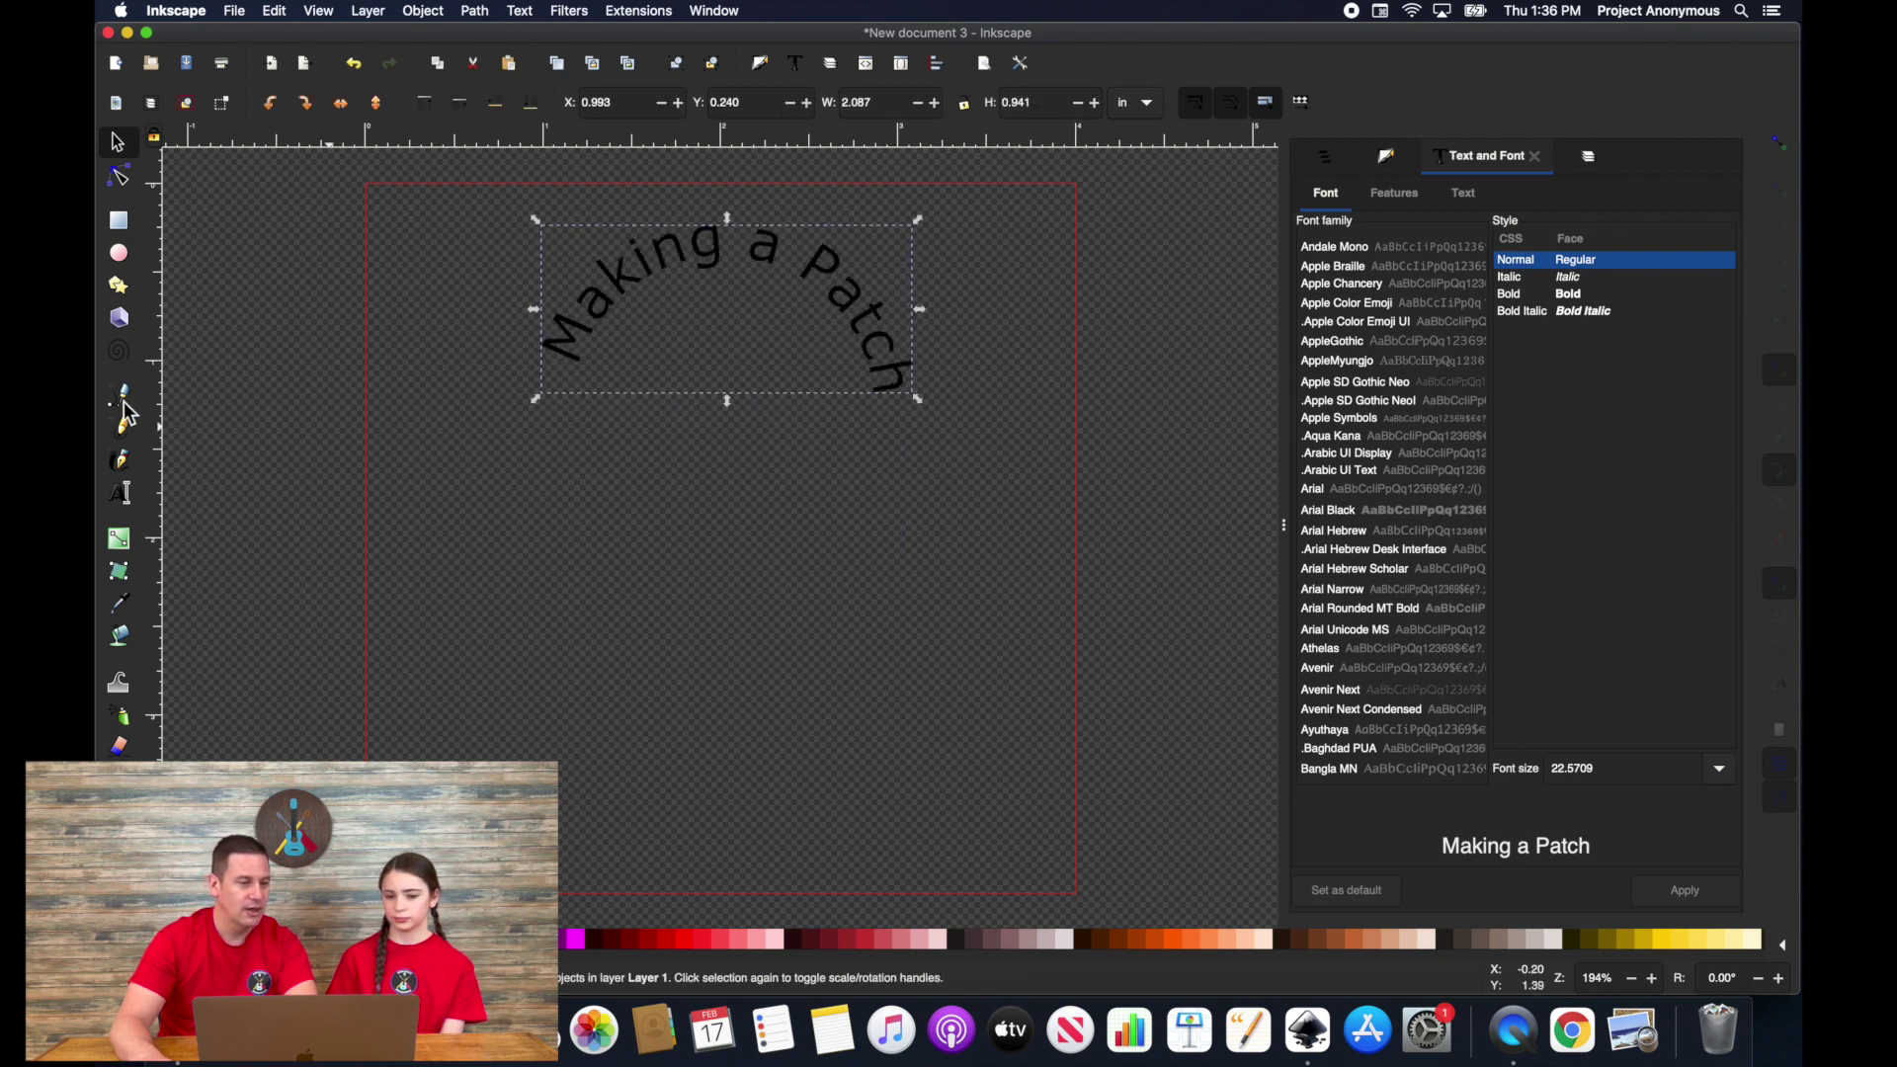
# Draw a three-node zigzag across the lower page and bend it into a smooth wave.
pyautogui.click(446, 624)
pyautogui.click(612, 558)
pyautogui.click(851, 679)
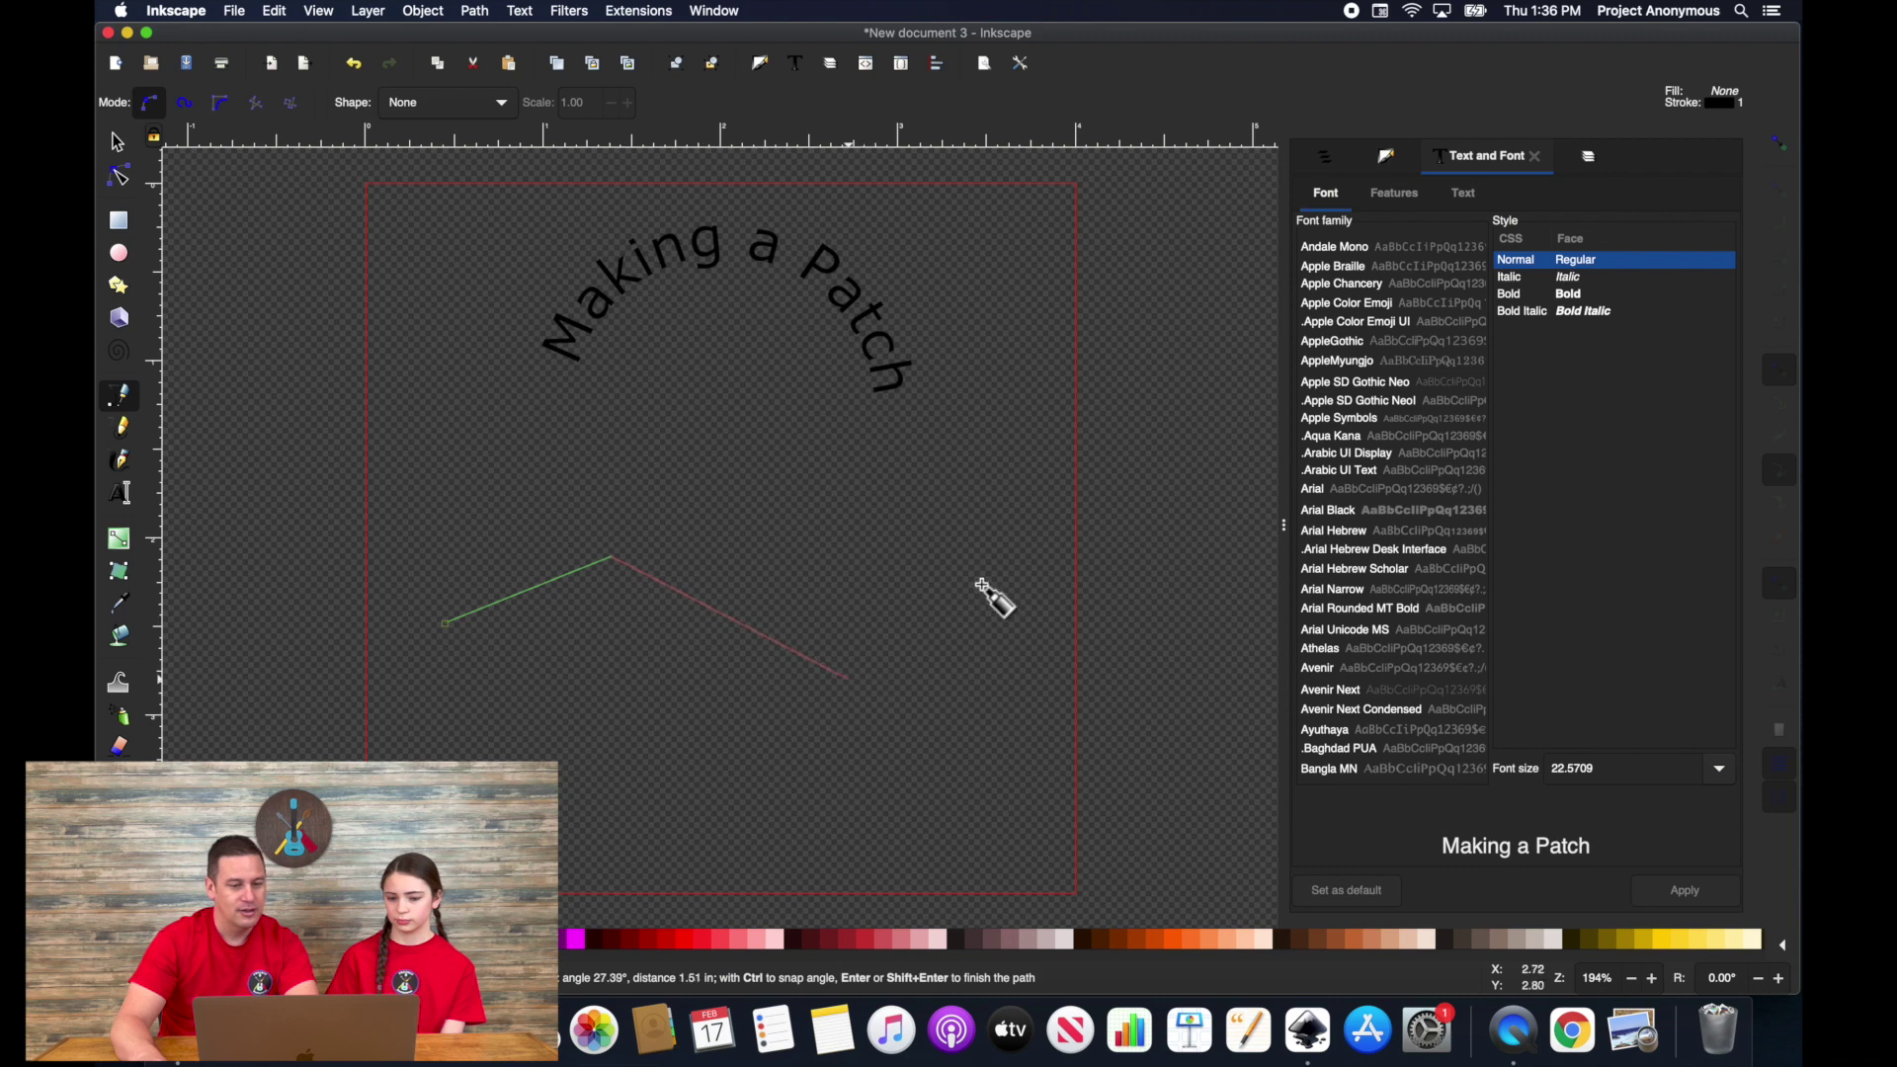
pyautogui.click(1053, 542)
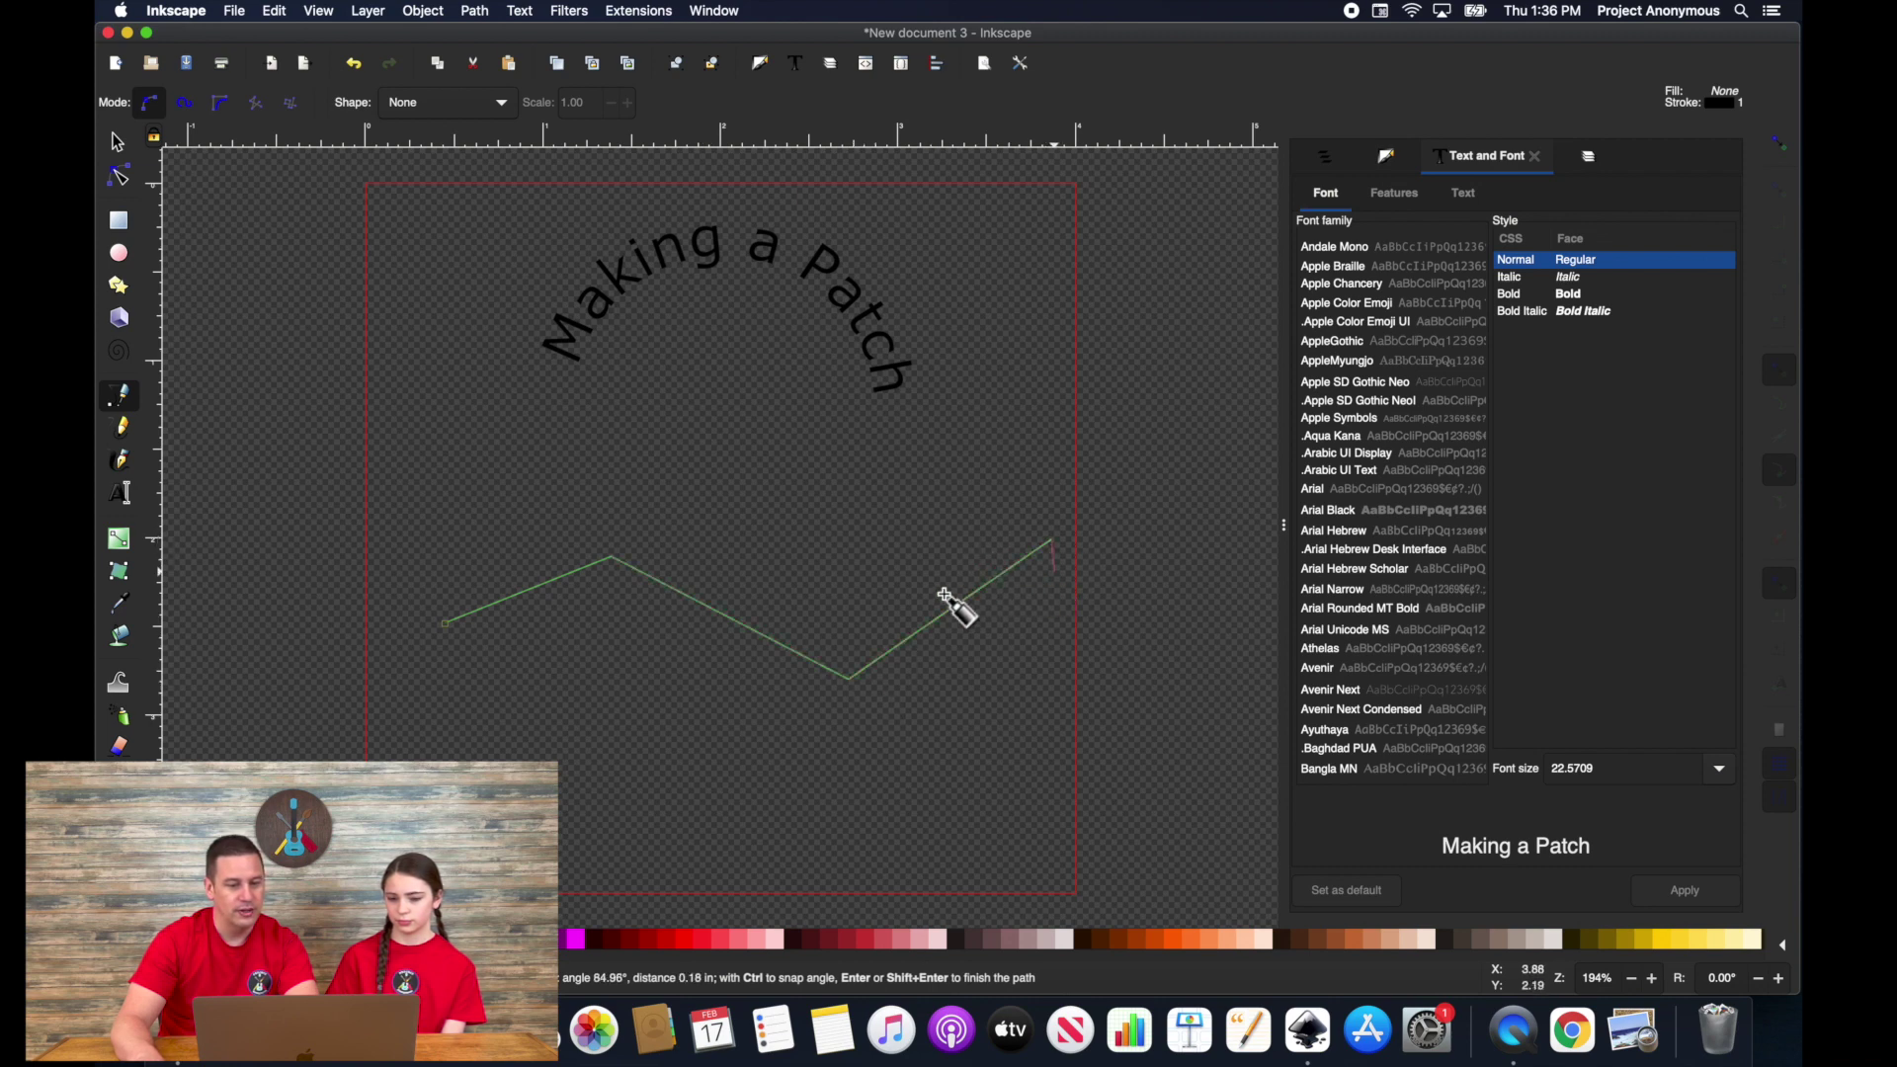
pyautogui.press('Return')
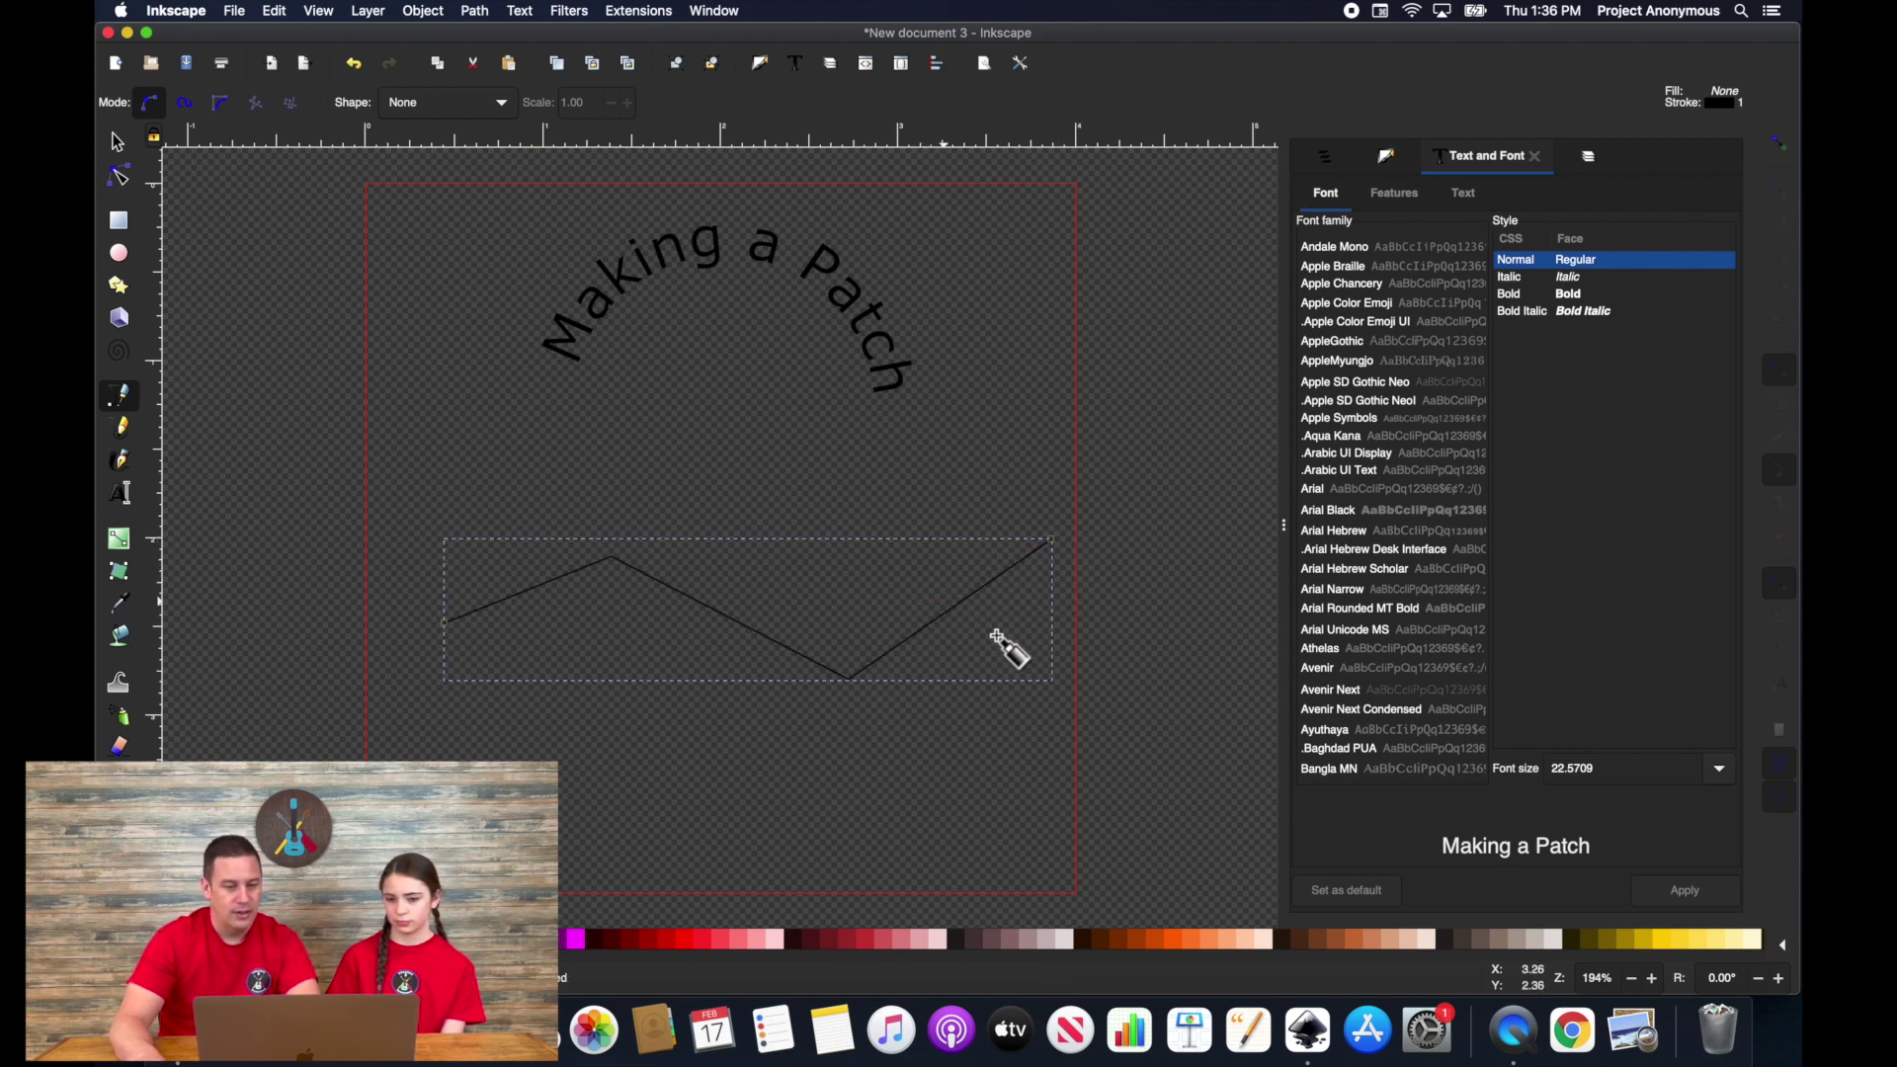
pyautogui.click(117, 396)
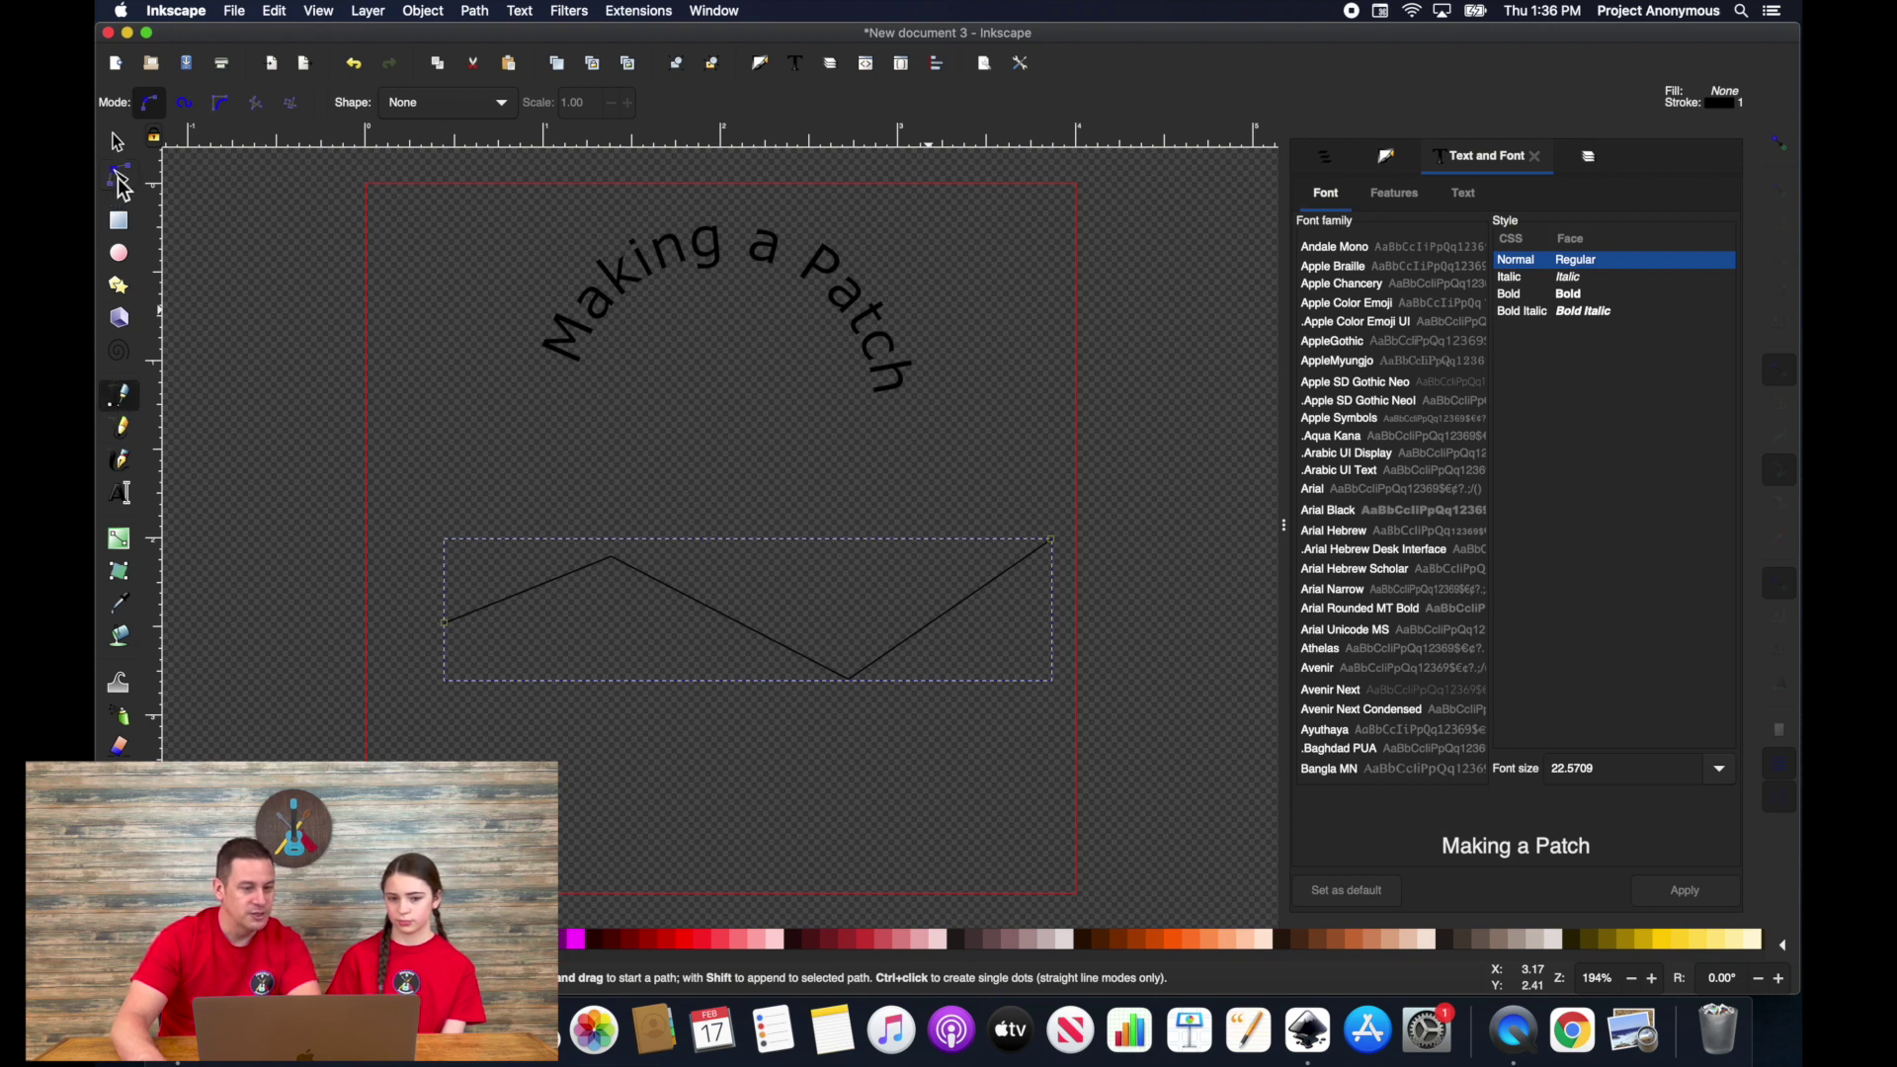
pyautogui.click(118, 178)
pyautogui.moveTo(530, 591); pyautogui.dragTo(534, 553)
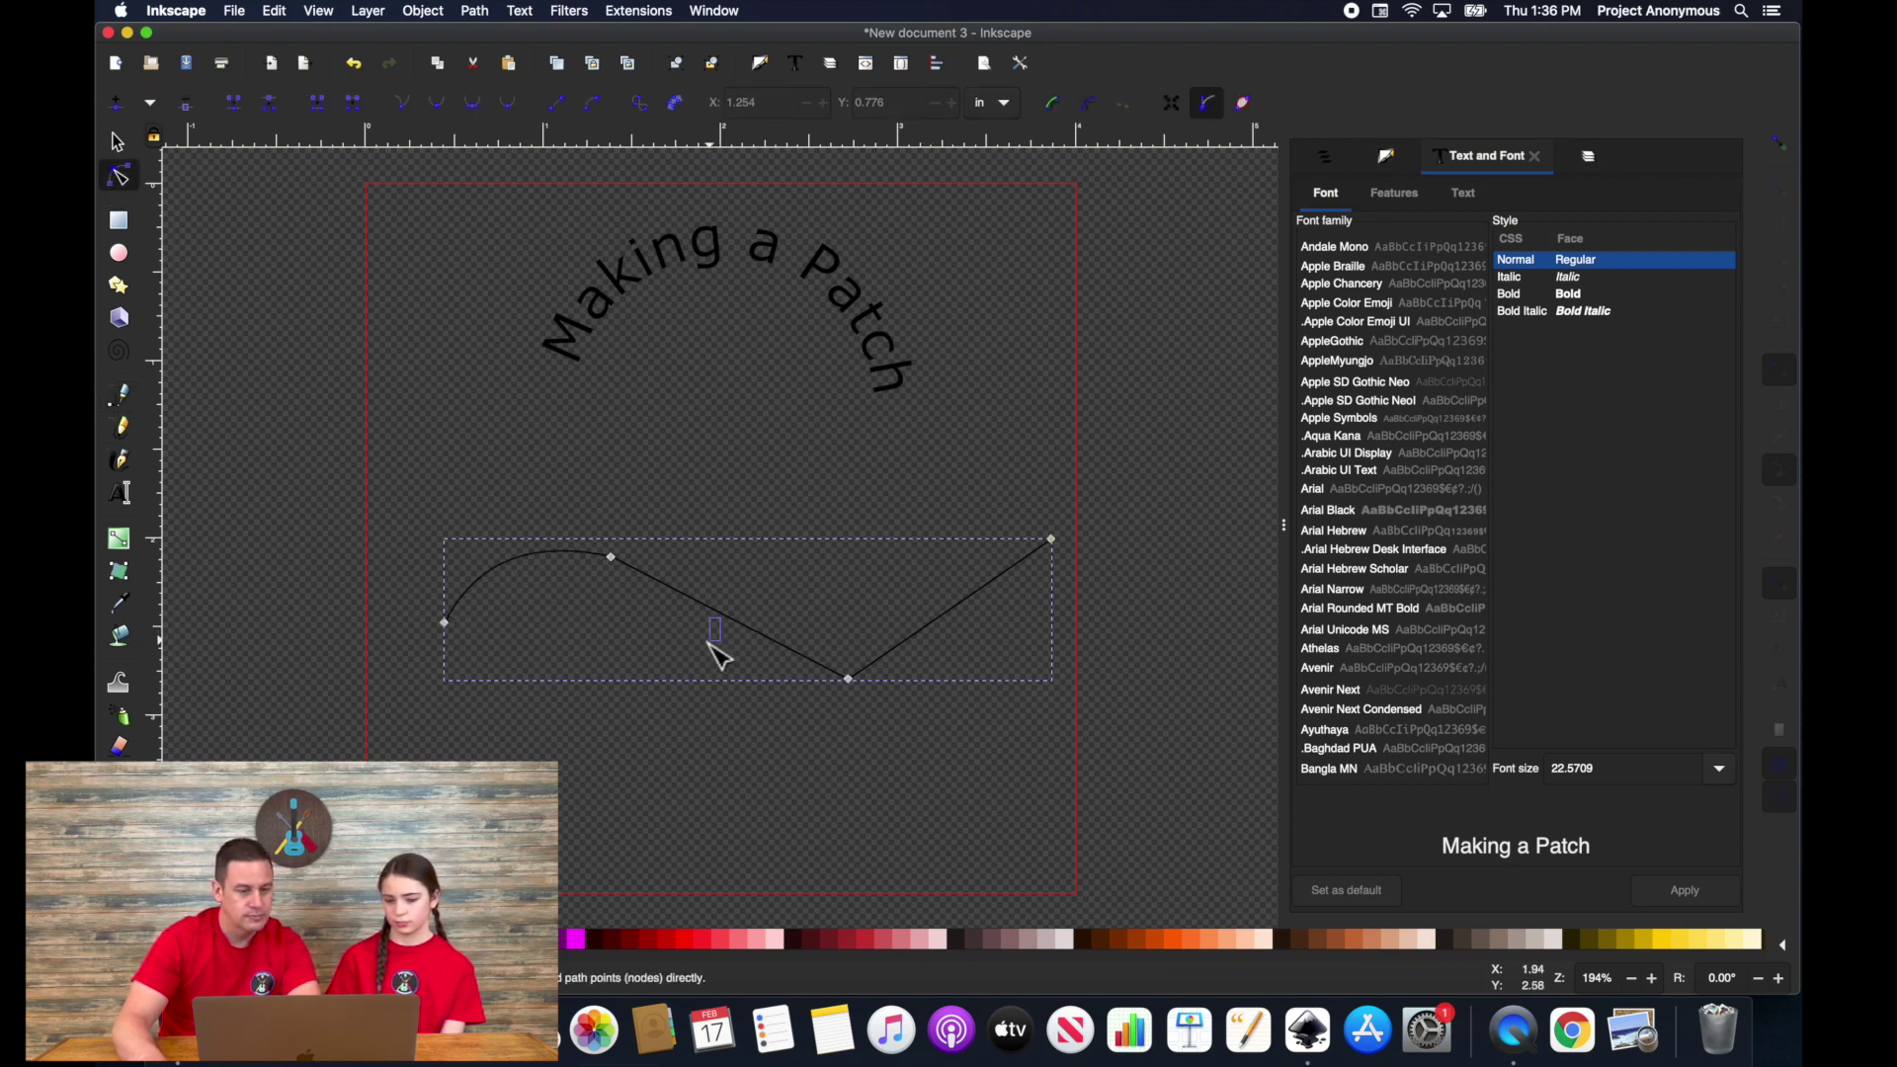
pyautogui.moveTo(708, 642); pyautogui.dragTo(714, 640)
pyautogui.moveTo(951, 625); pyautogui.dragTo(999, 648)
pyautogui.moveTo(554, 555); pyautogui.dragTo(556, 509)
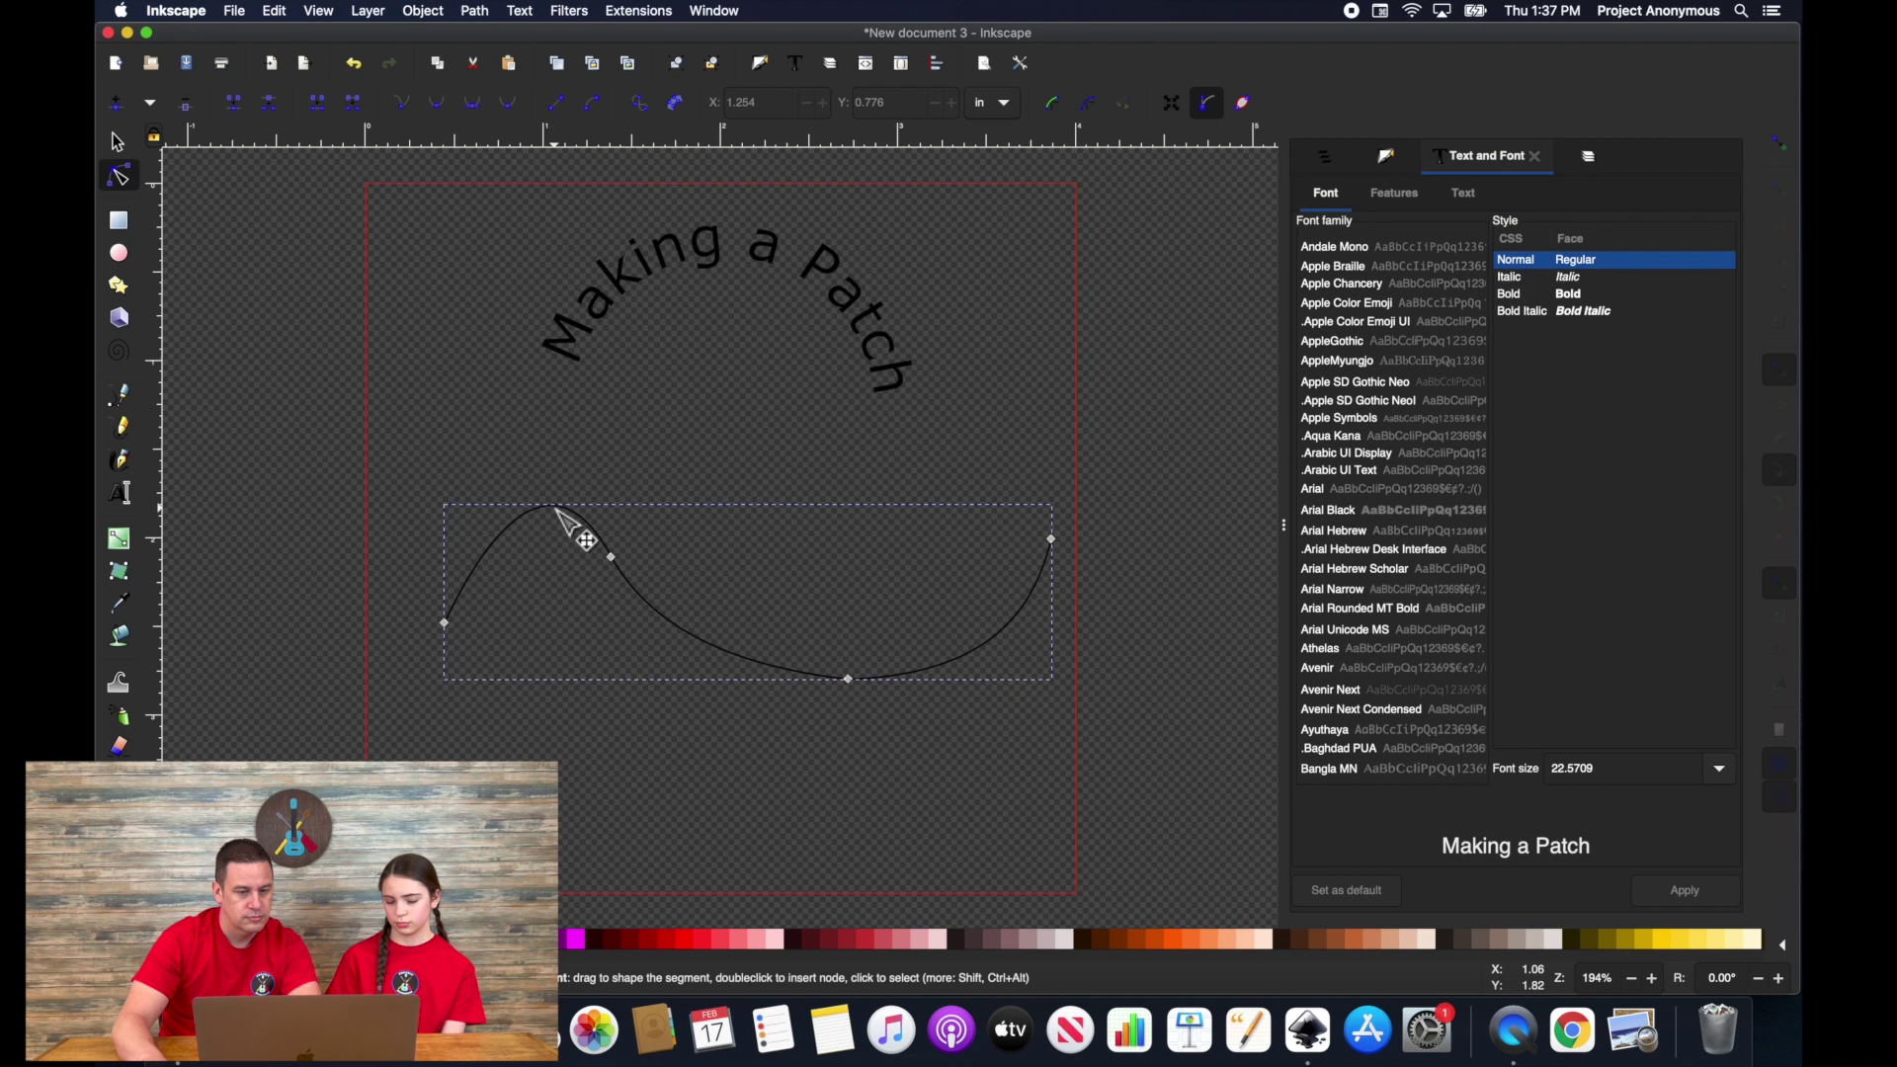
# Delete the arched 'Making a Patch' text.
pyautogui.moveTo(415, 201); pyautogui.dragTo(999, 428)
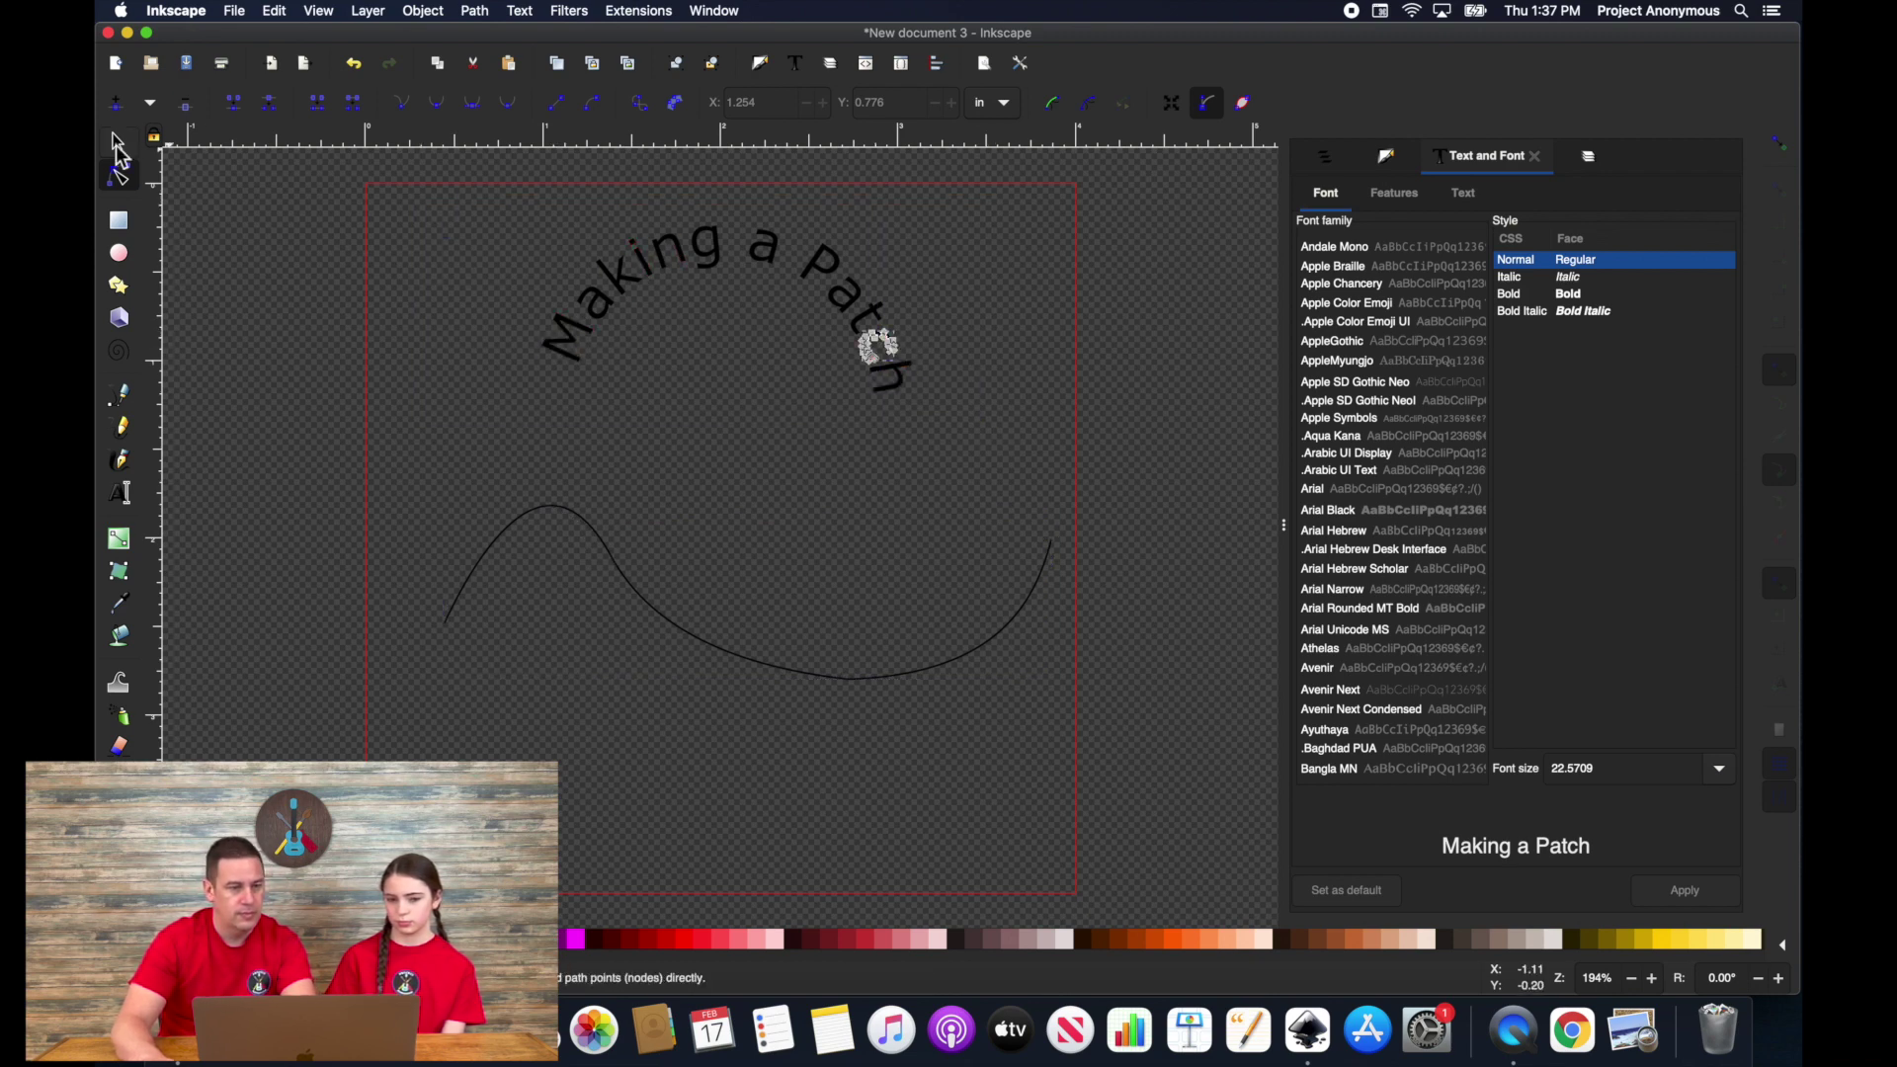
pyautogui.click(118, 145)
pyautogui.press('Delete')
pyautogui.click(119, 491)
pyautogui.click(491, 314)
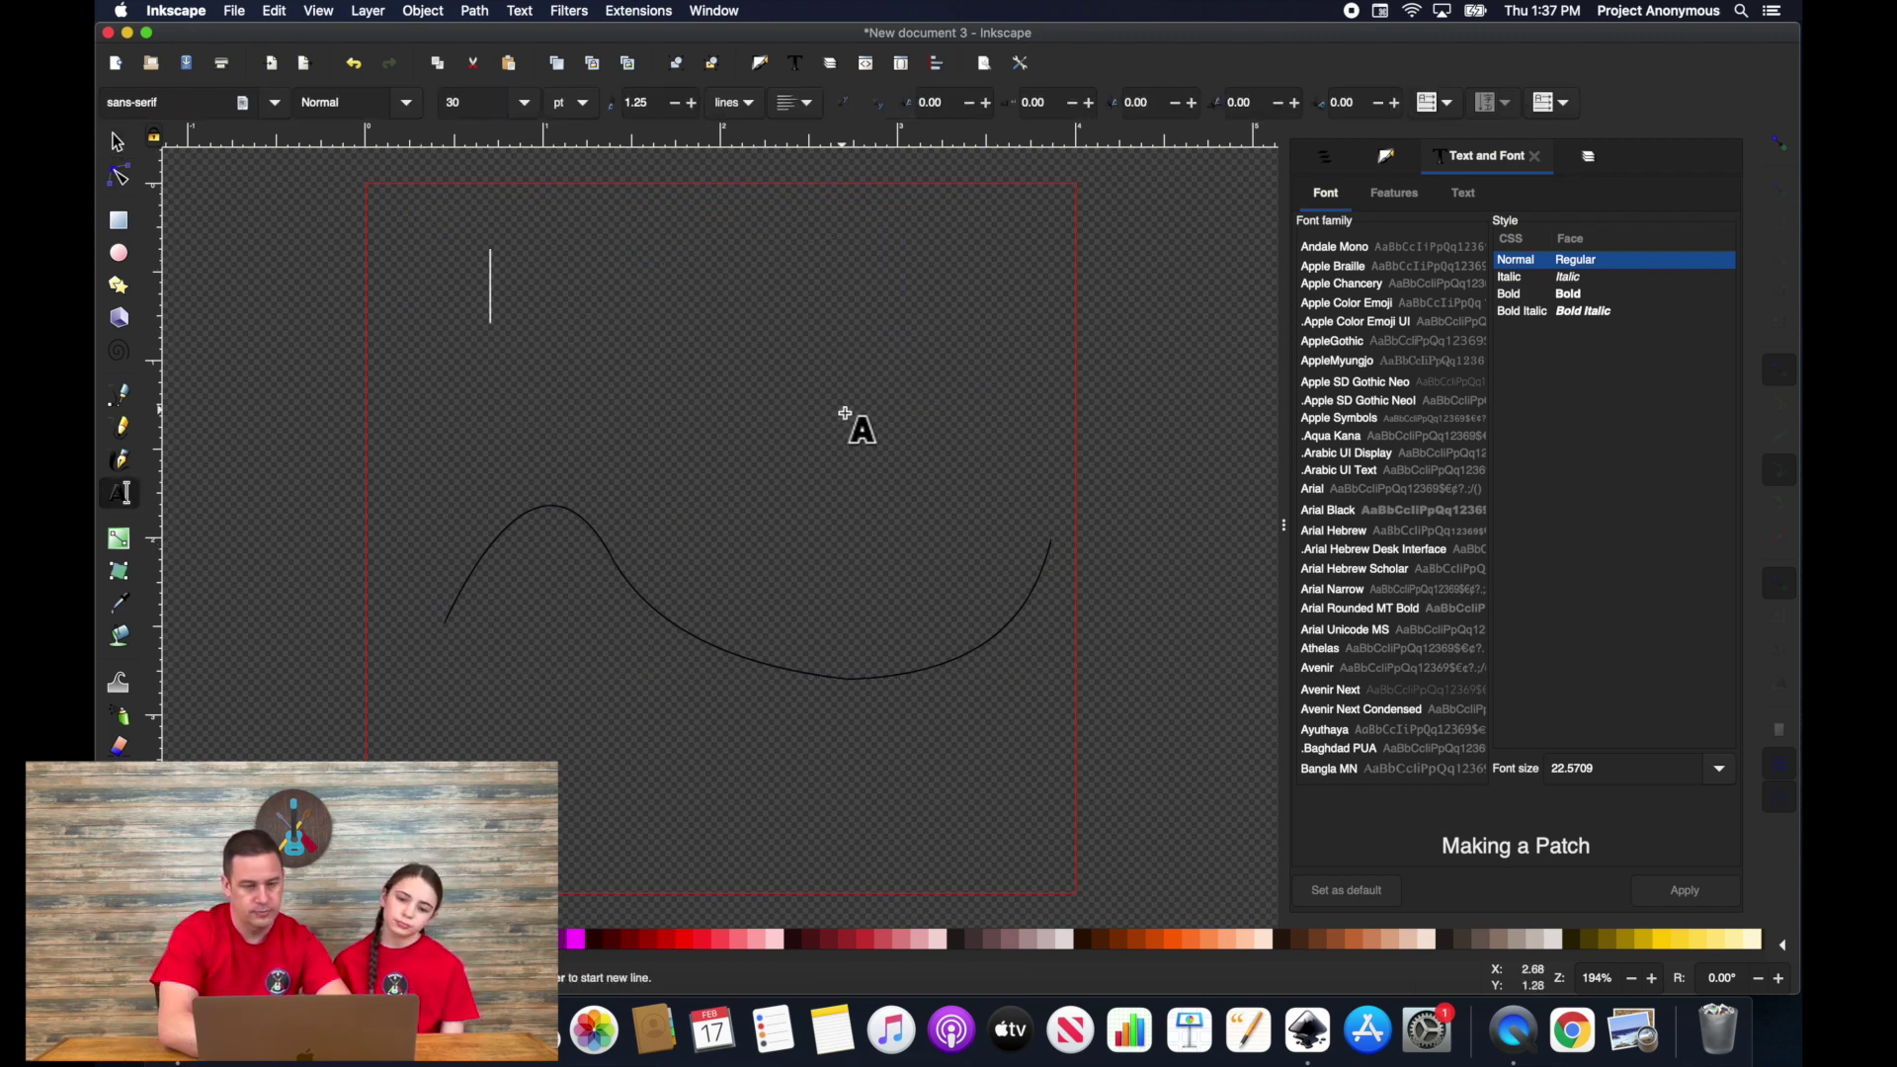
# Type 'Making a curve', put it on the wavy curve, and move it above the curve.
pyautogui.write('Making a curve')
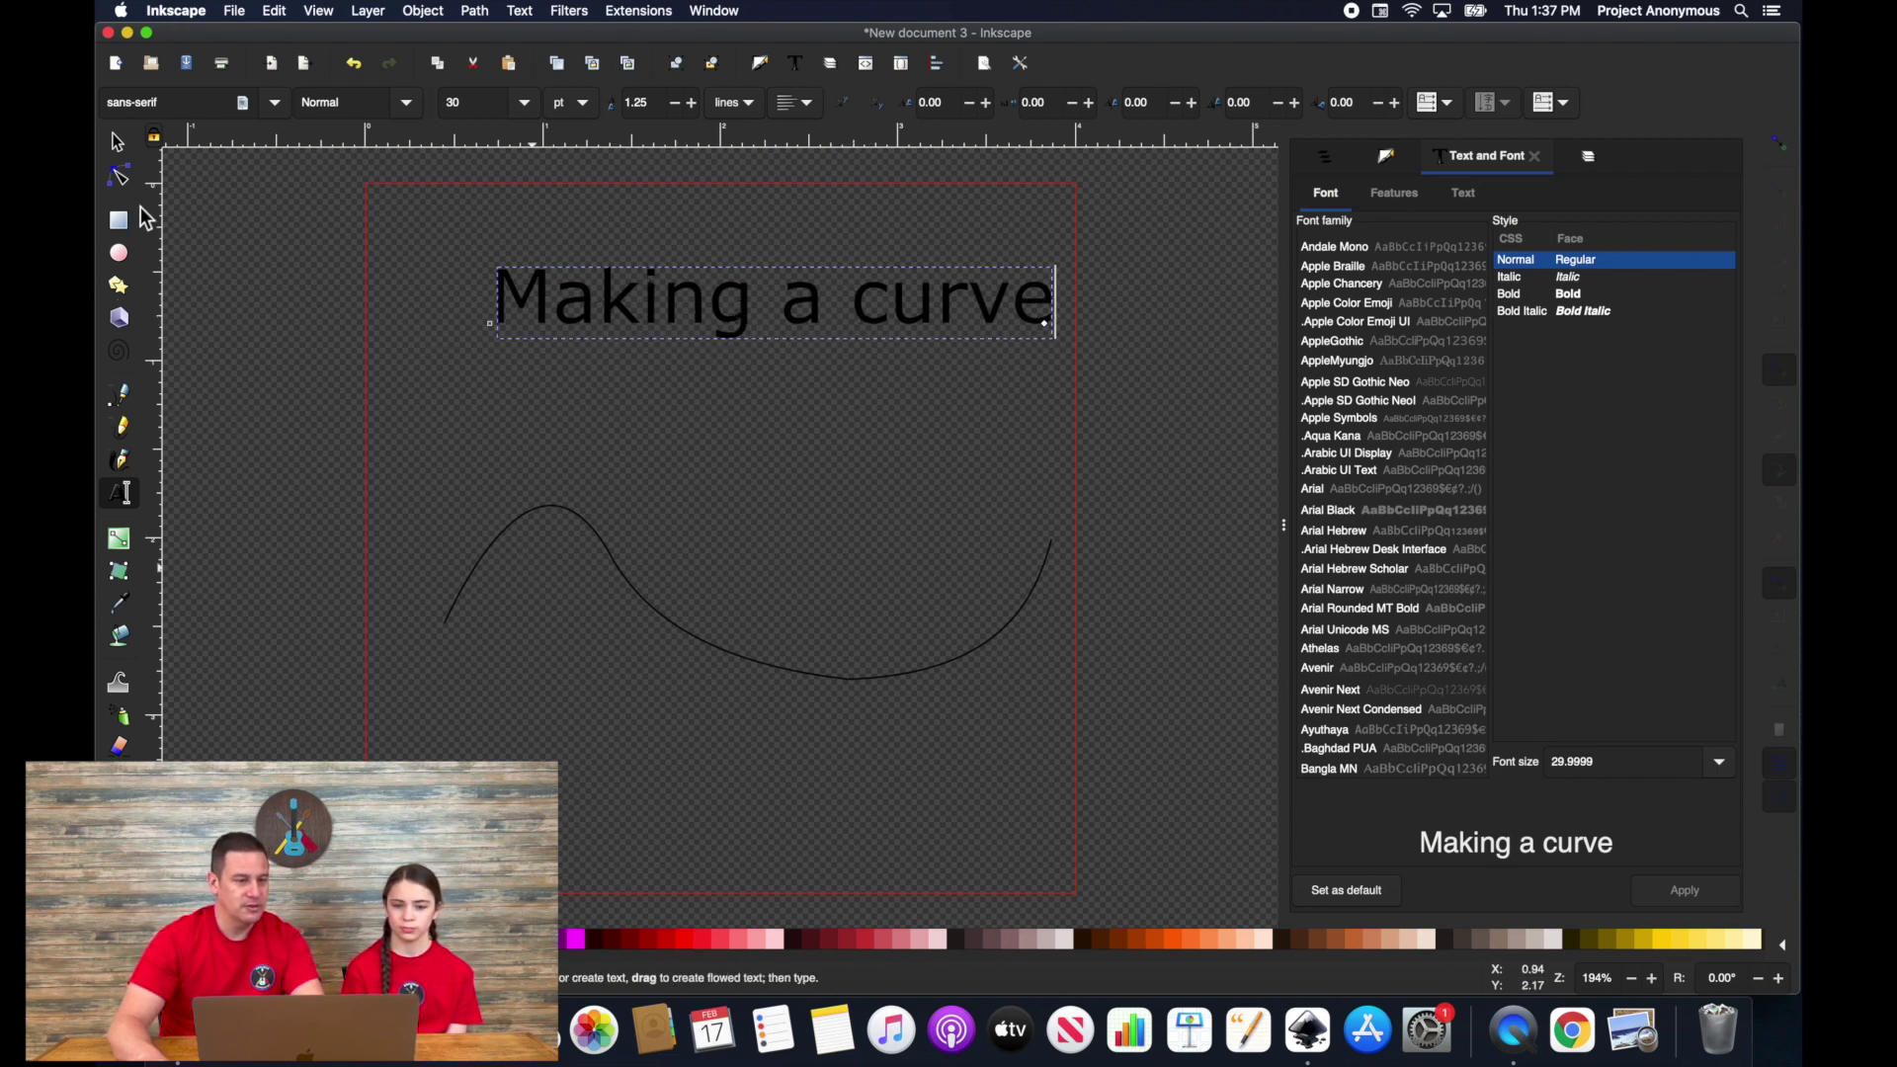
pyautogui.press('s')
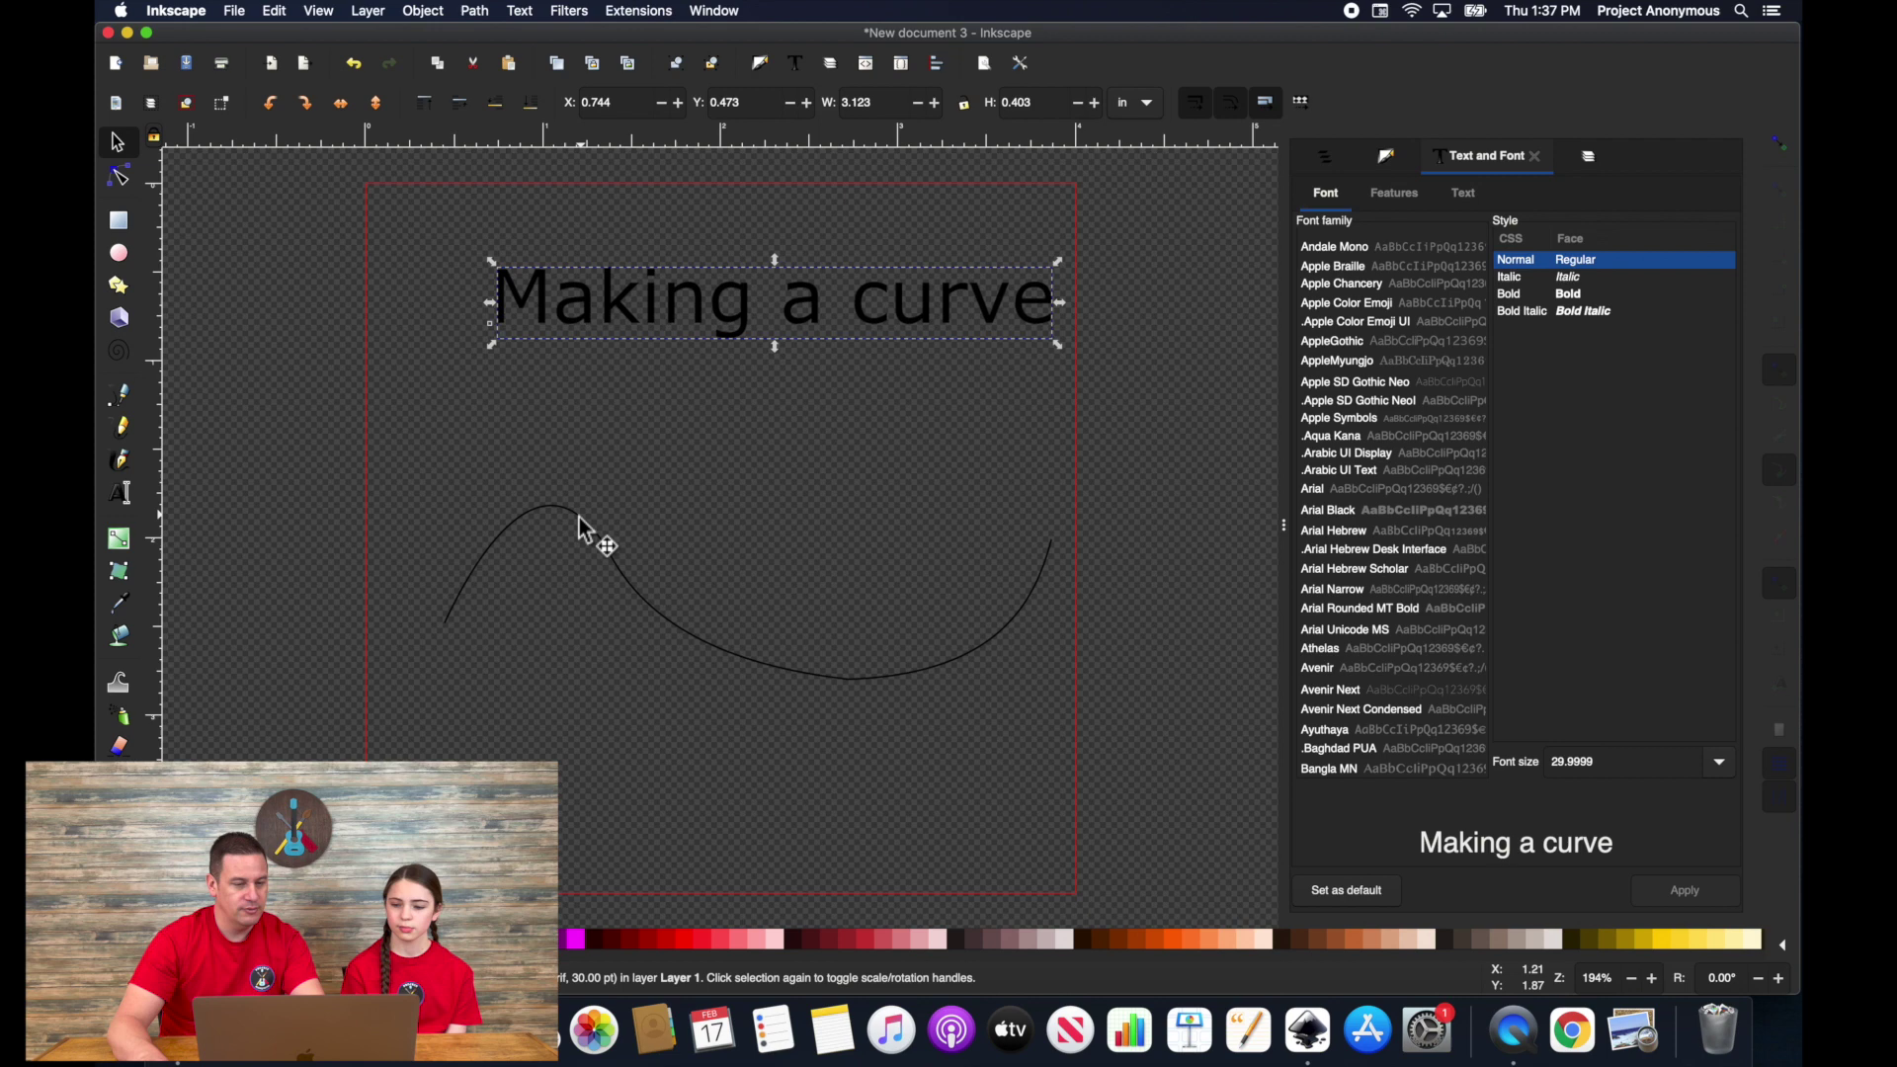
pyautogui.keyDown('shift'); pyautogui.click(579, 529); pyautogui.keyUp('shift')
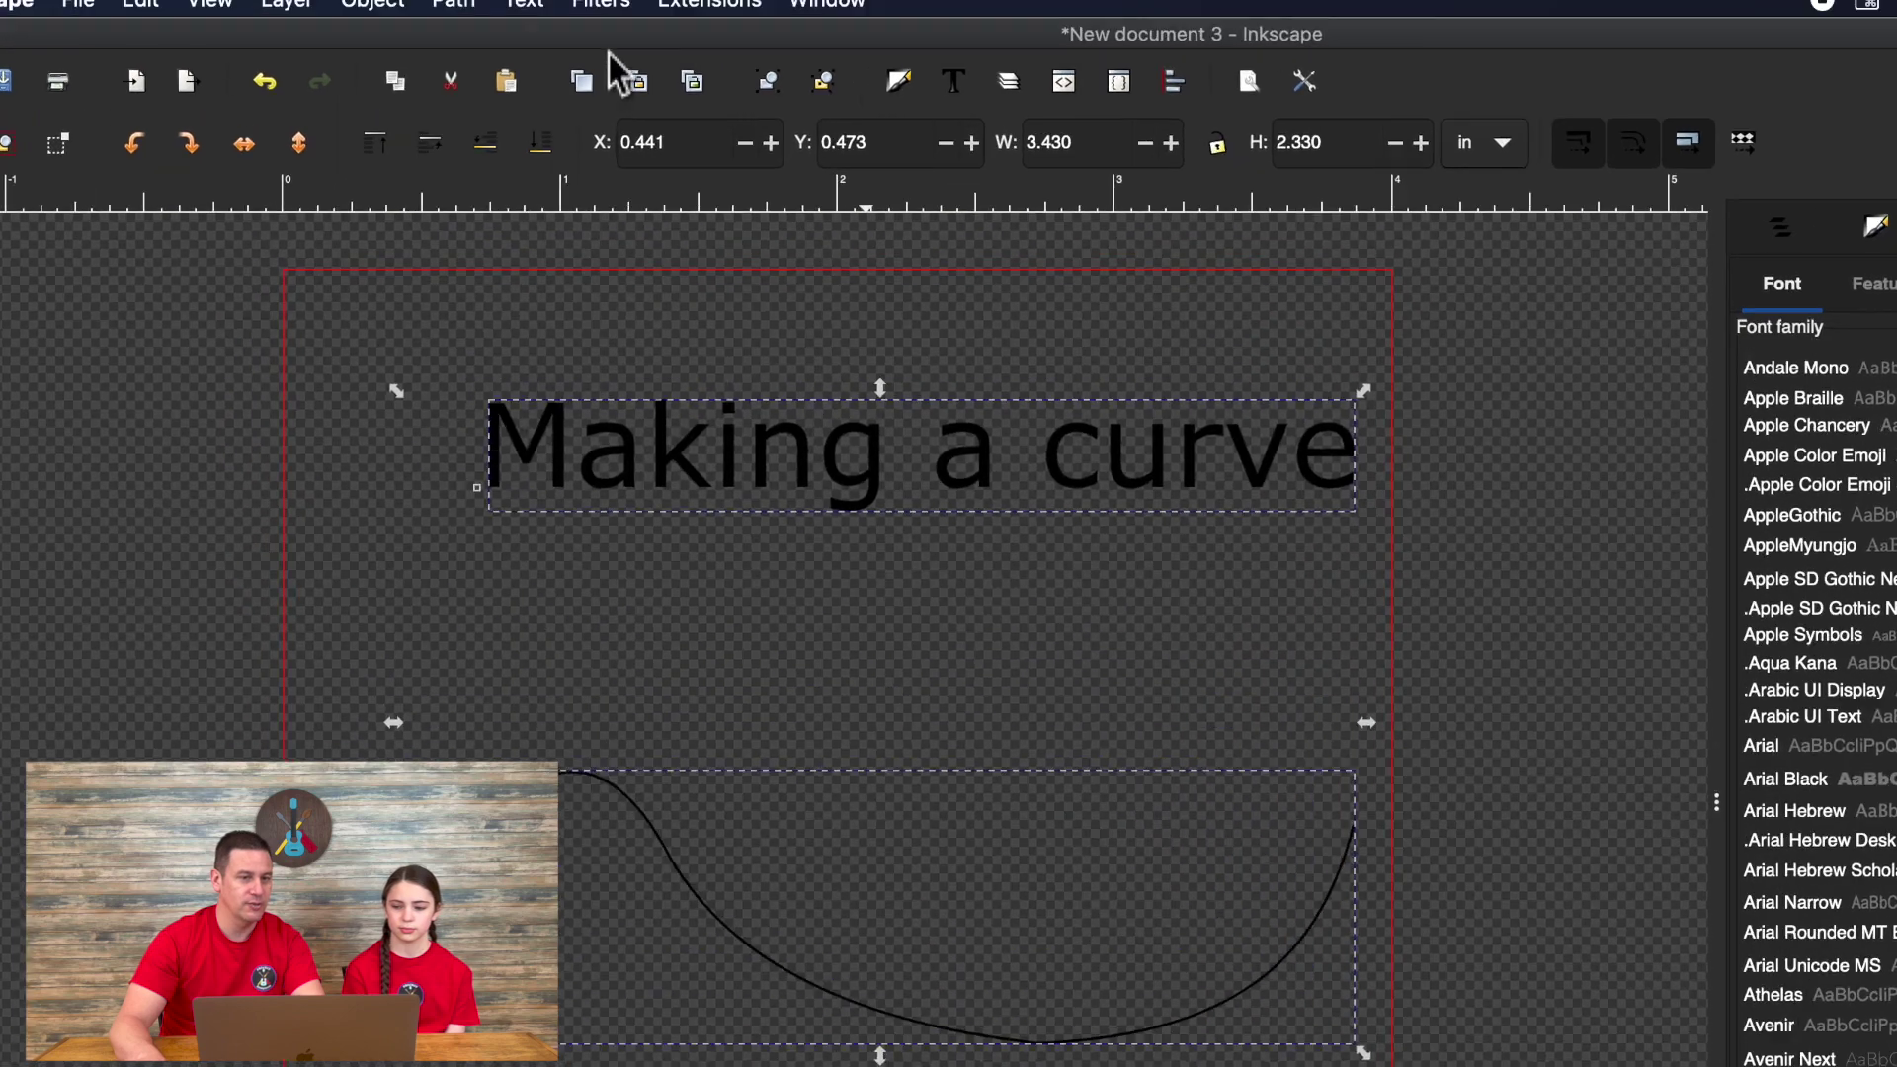
pyautogui.click(527, 5)
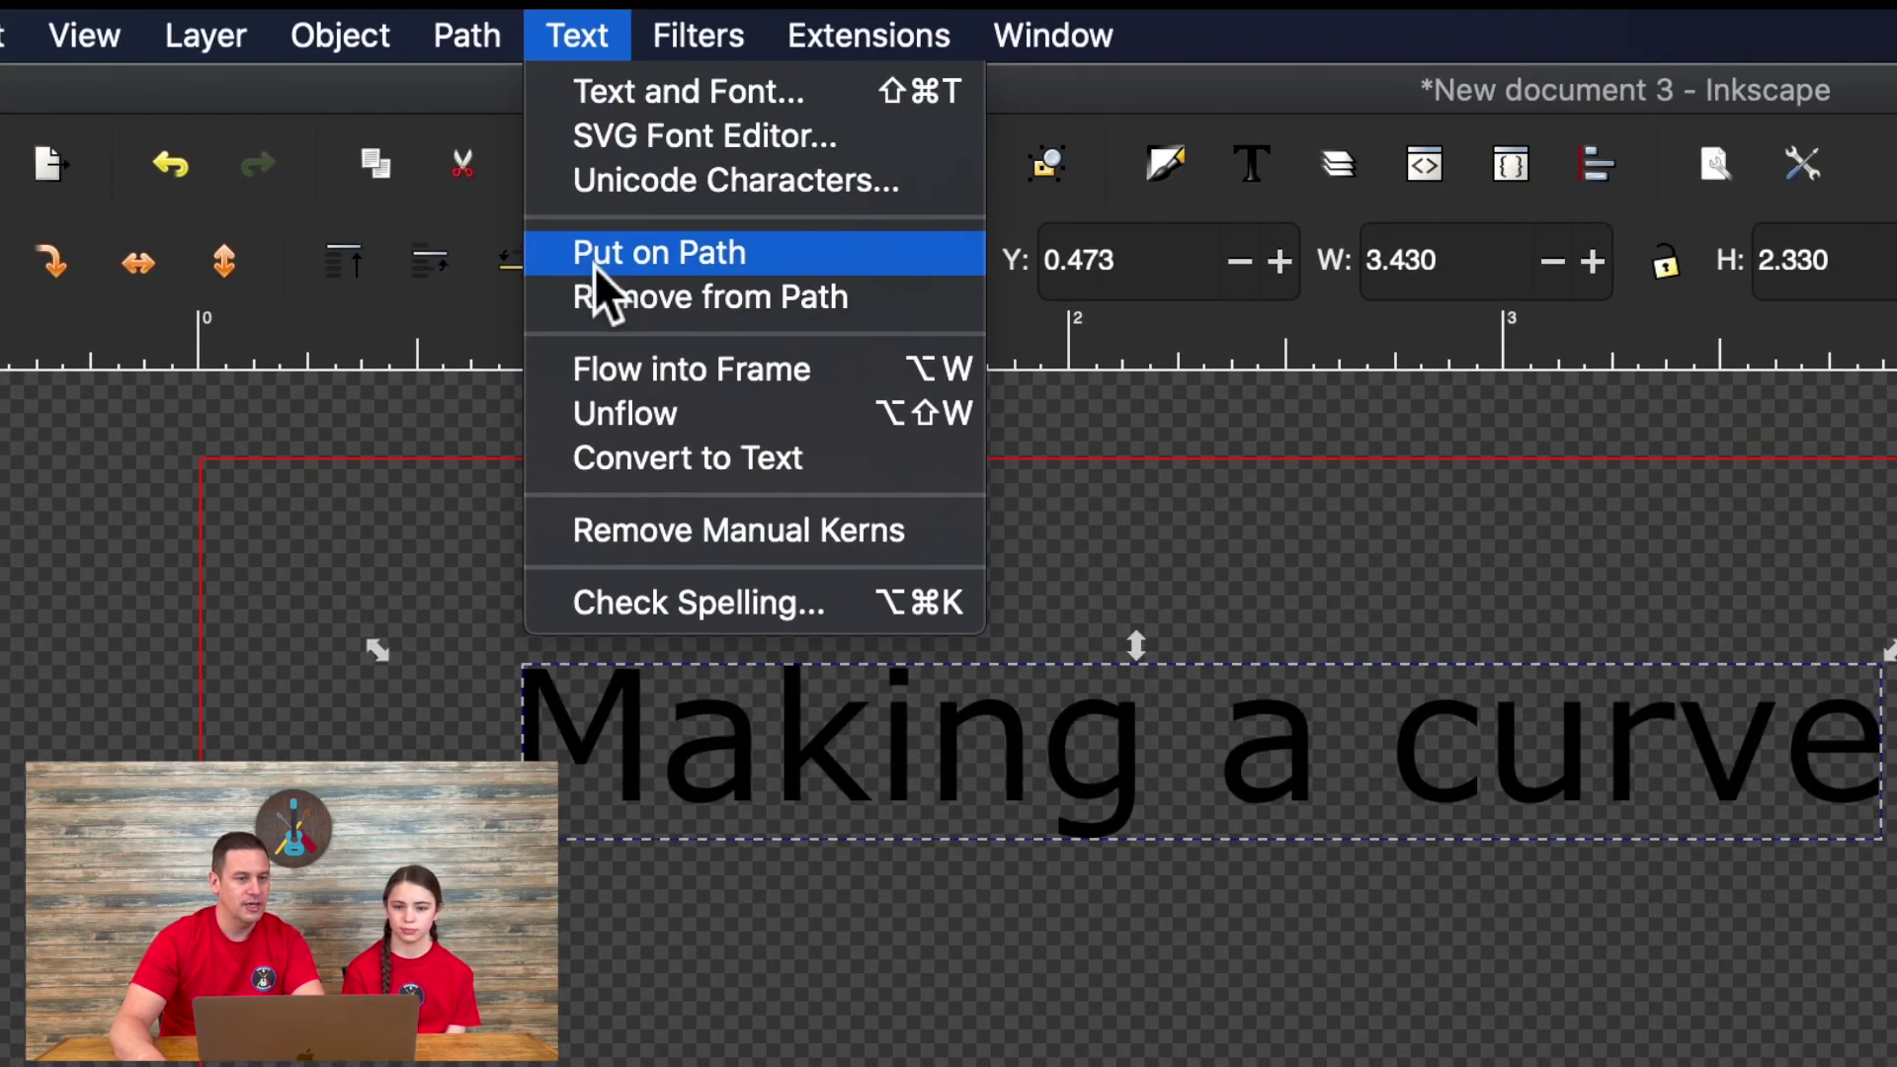
pyautogui.click(595, 259)
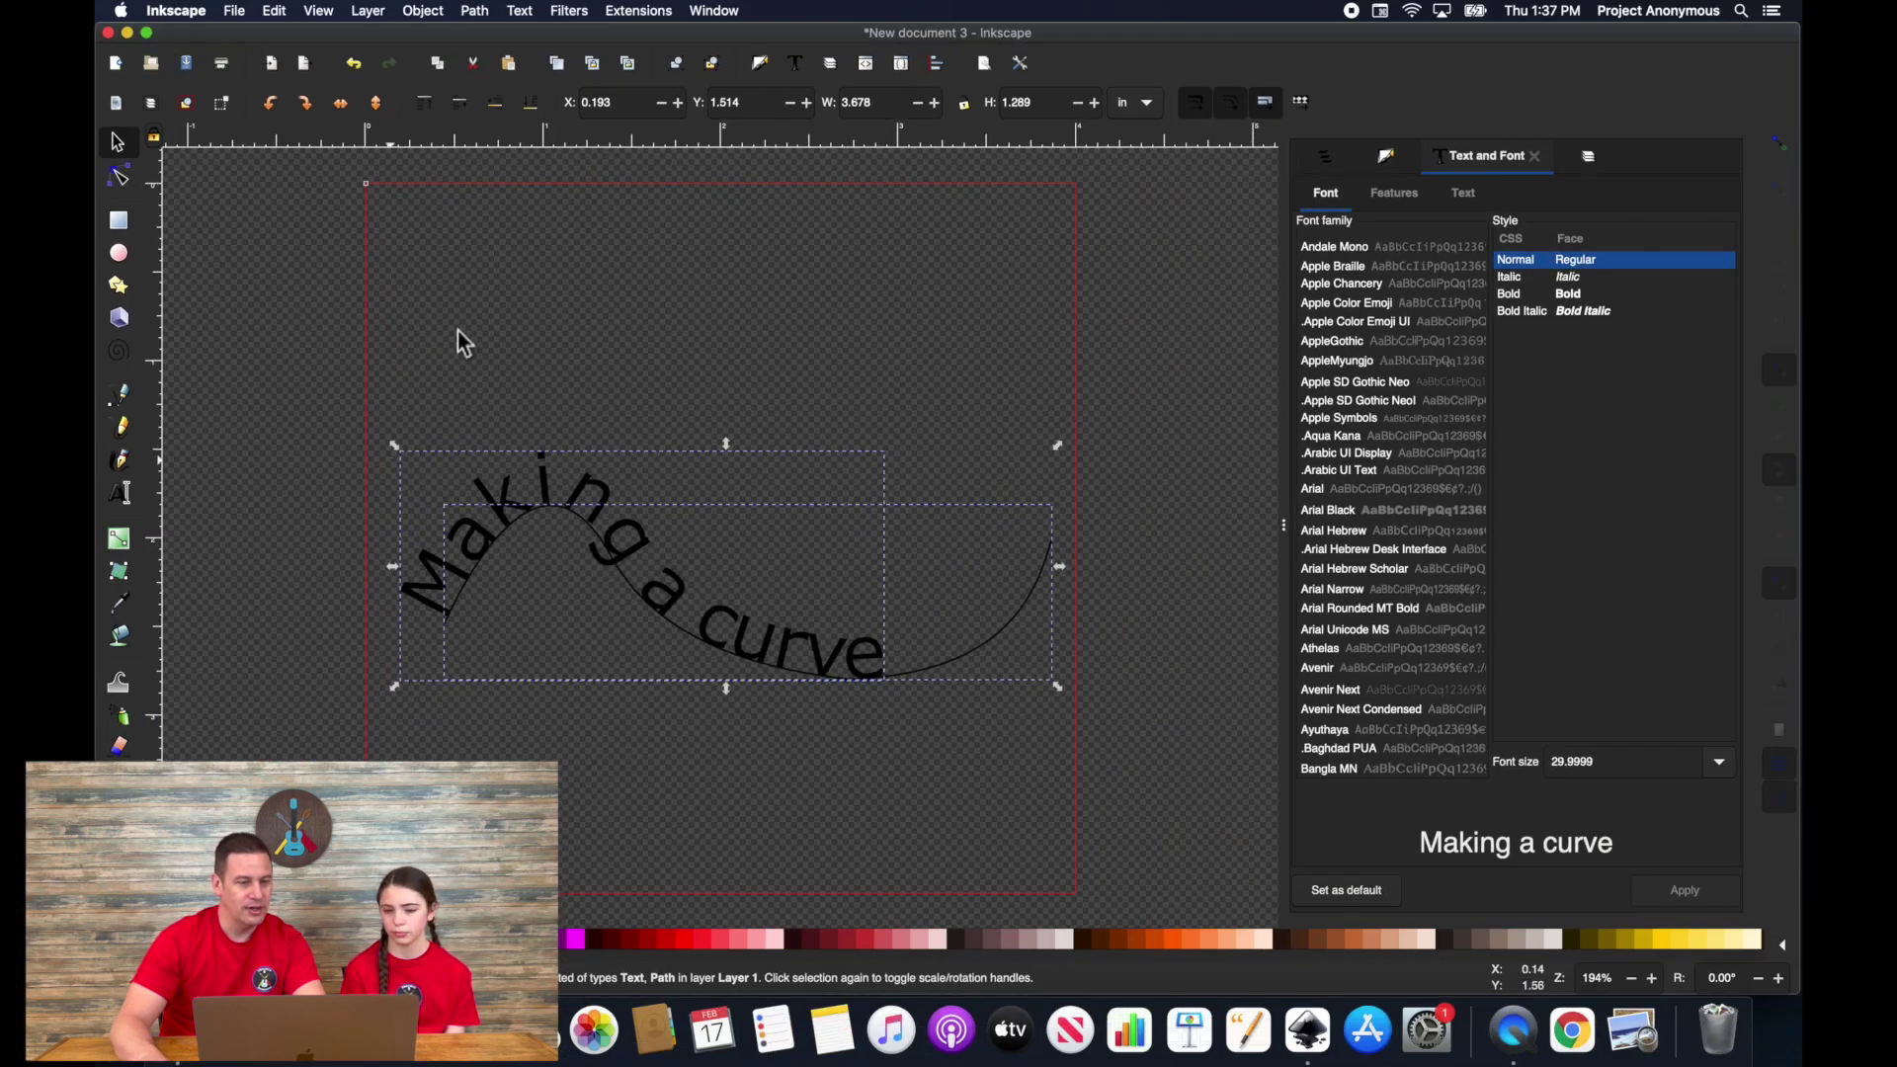
pyautogui.click(435, 462)
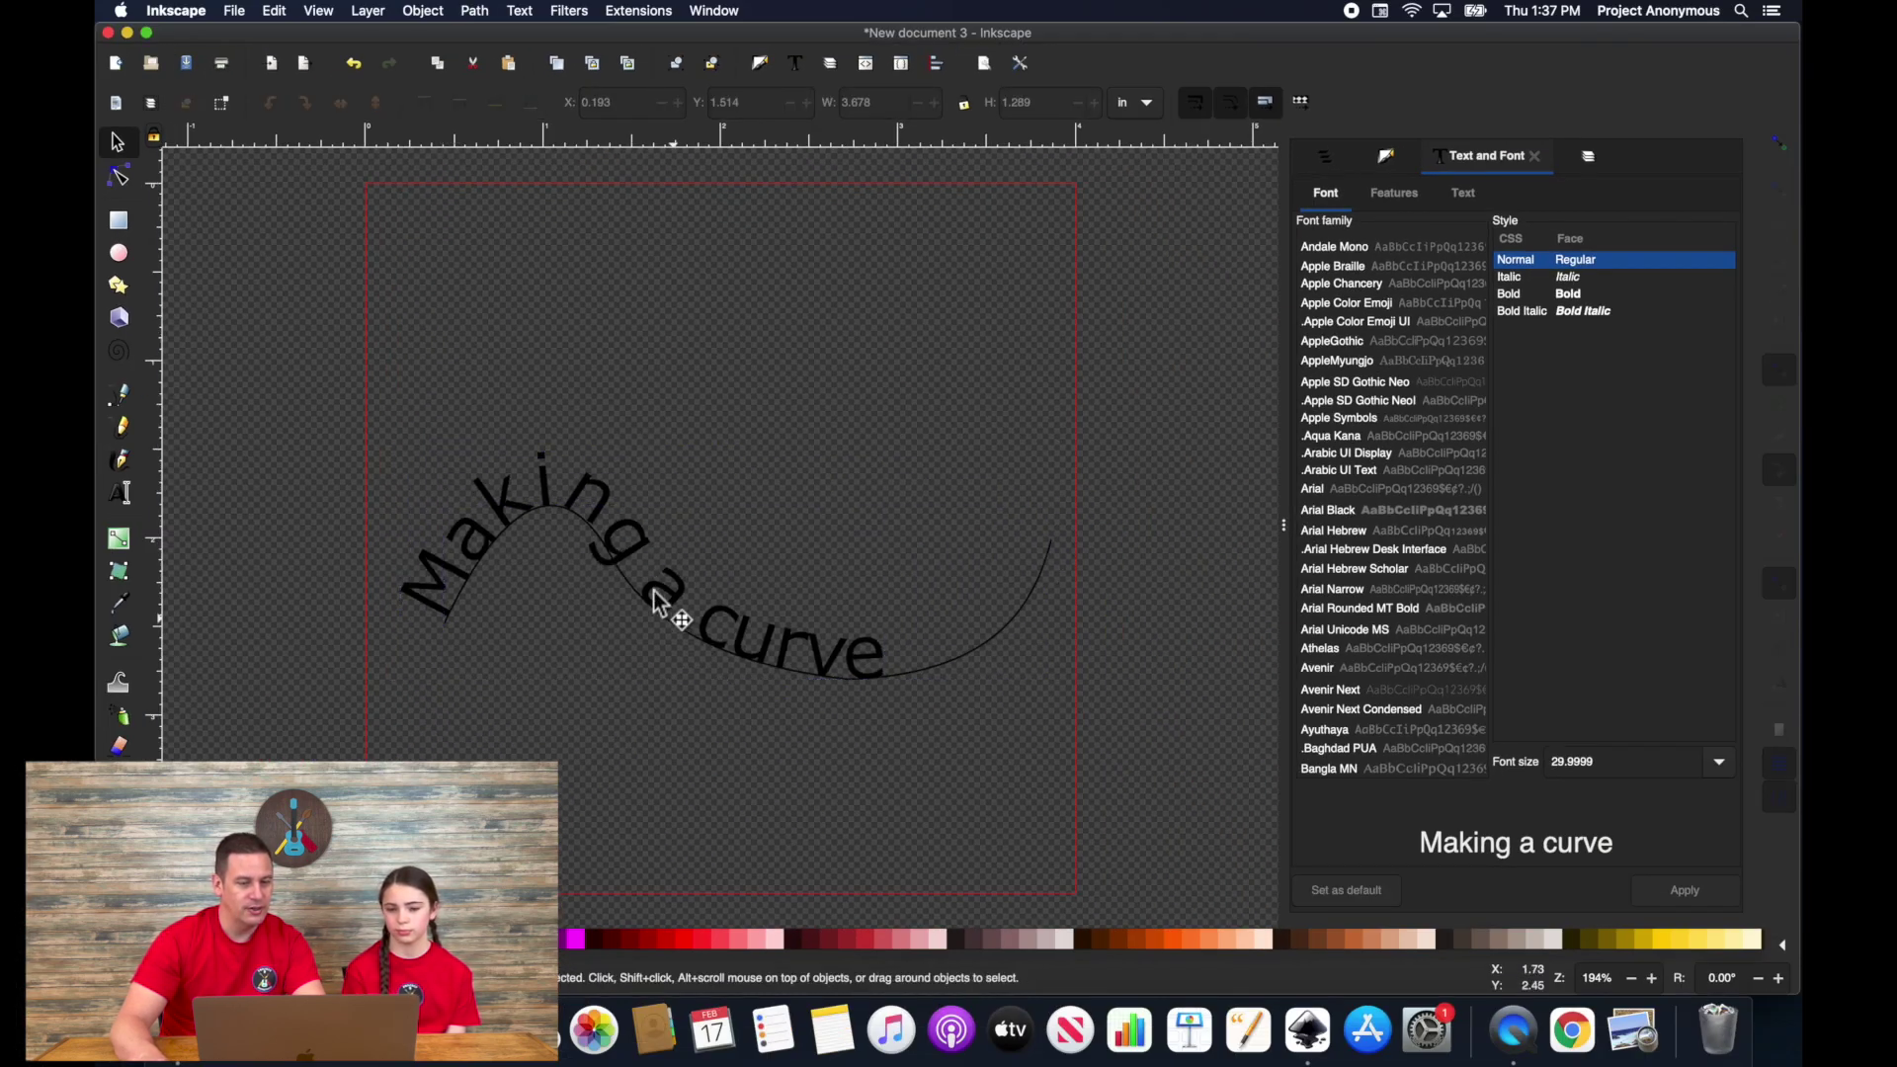
pyautogui.moveTo(664, 593); pyautogui.dragTo(576, 372)
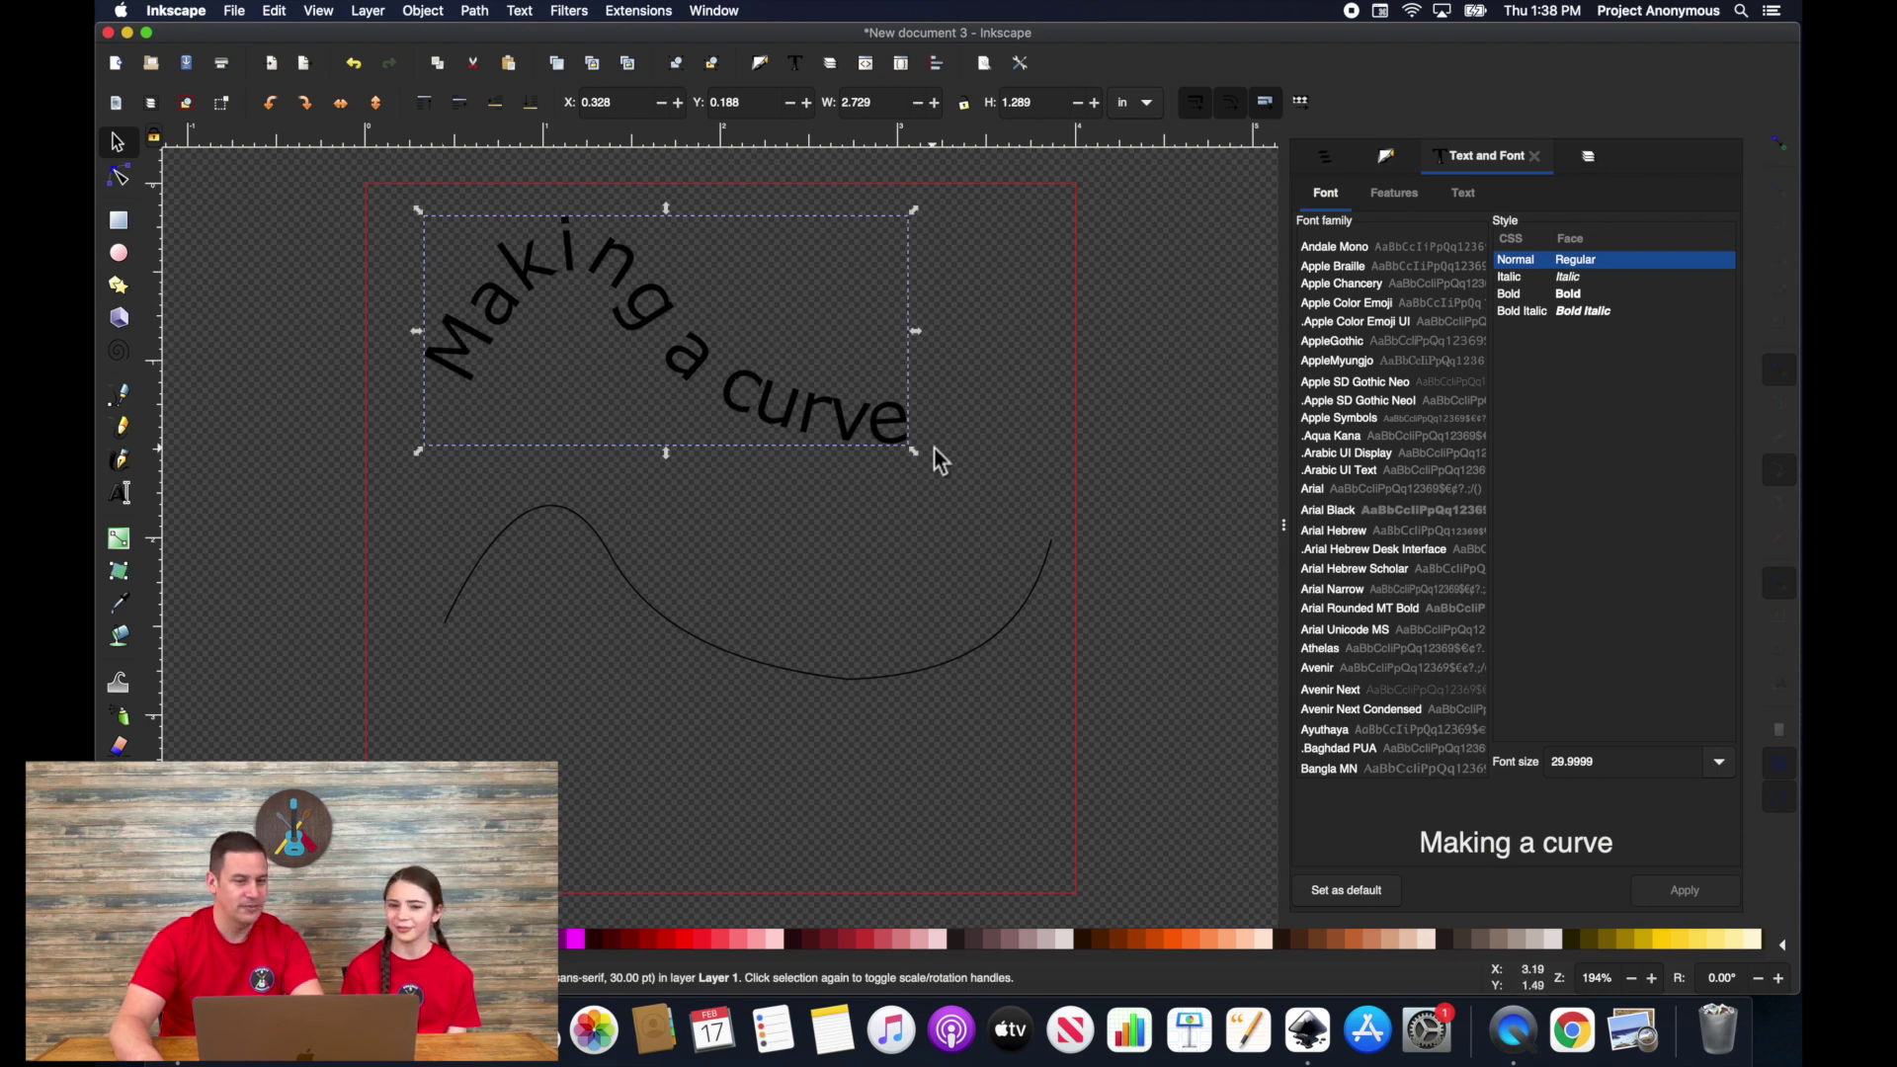
# Convert the curved 'Making a curve' text to paths and ungroup it into separate letters.
pyautogui.click(803, 538)
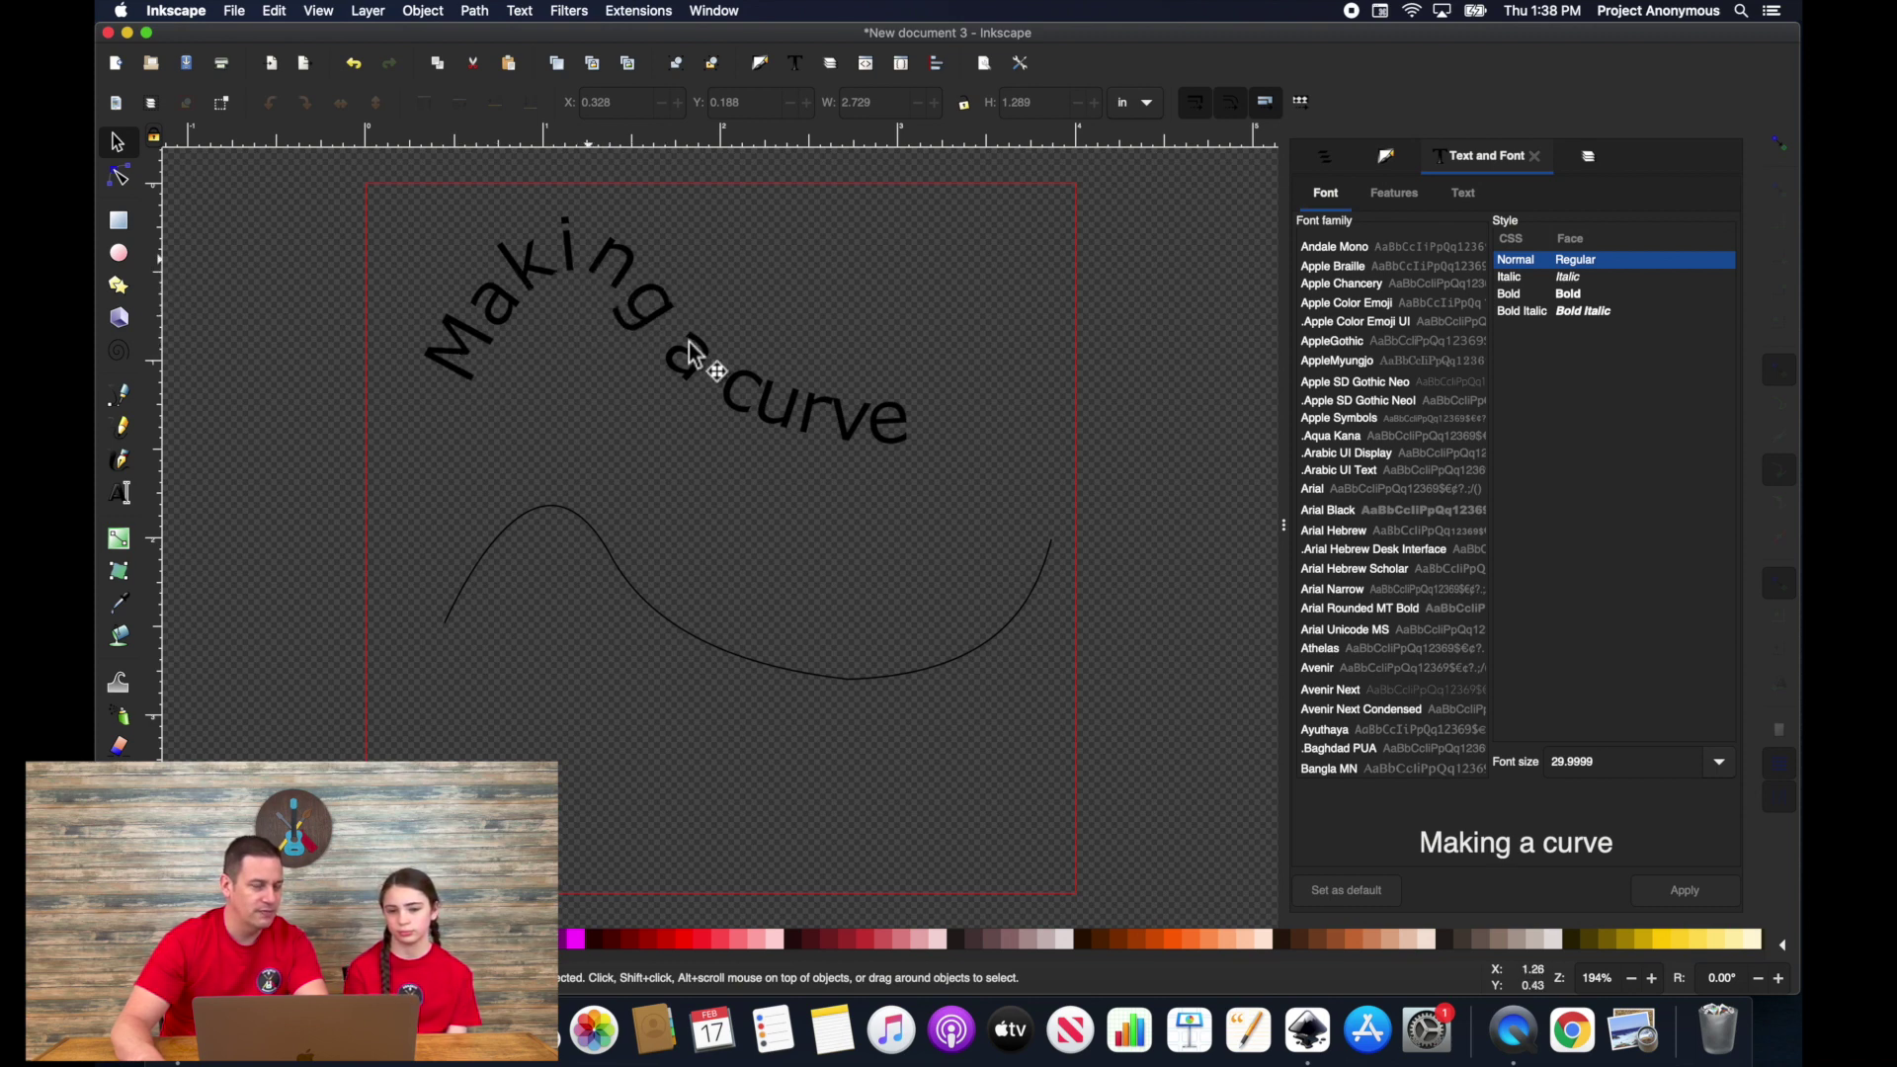
pyautogui.click(633, 284)
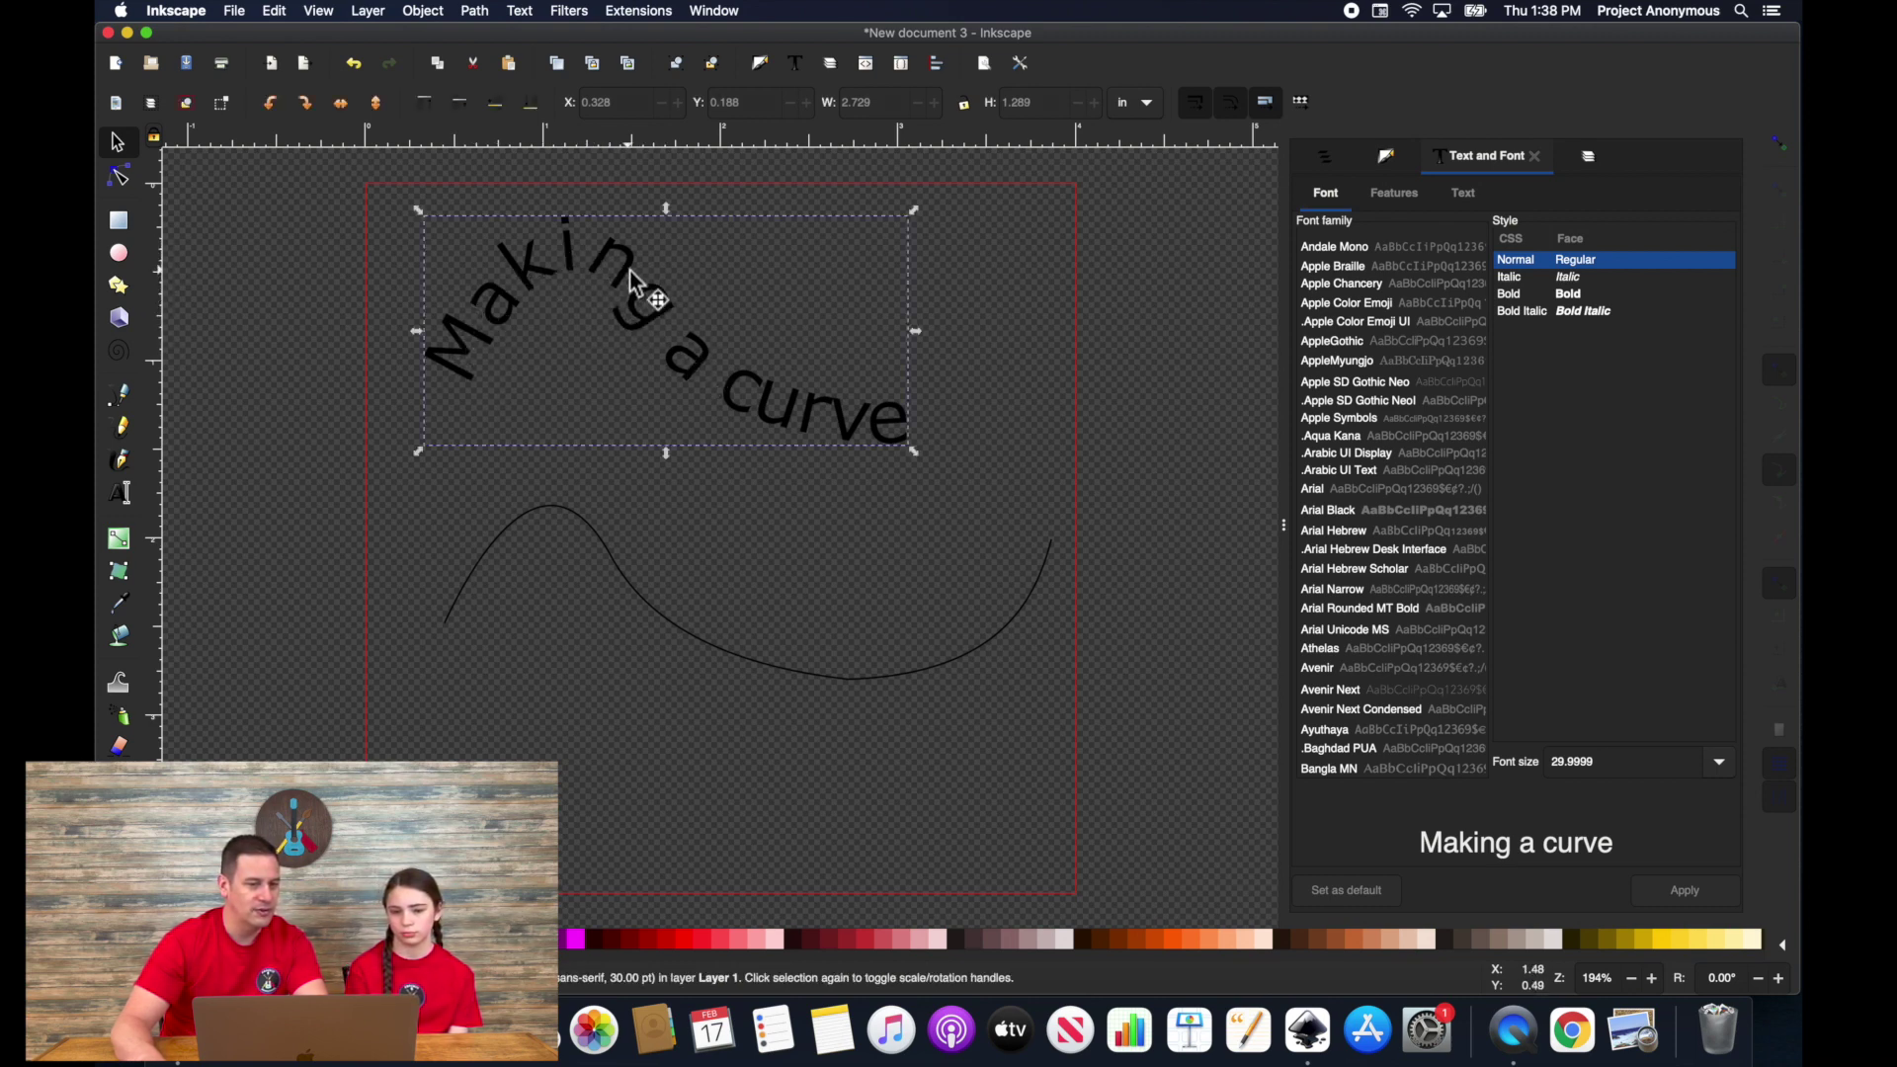
pyautogui.click(520, 12)
pyautogui.moveTo(474, 12)
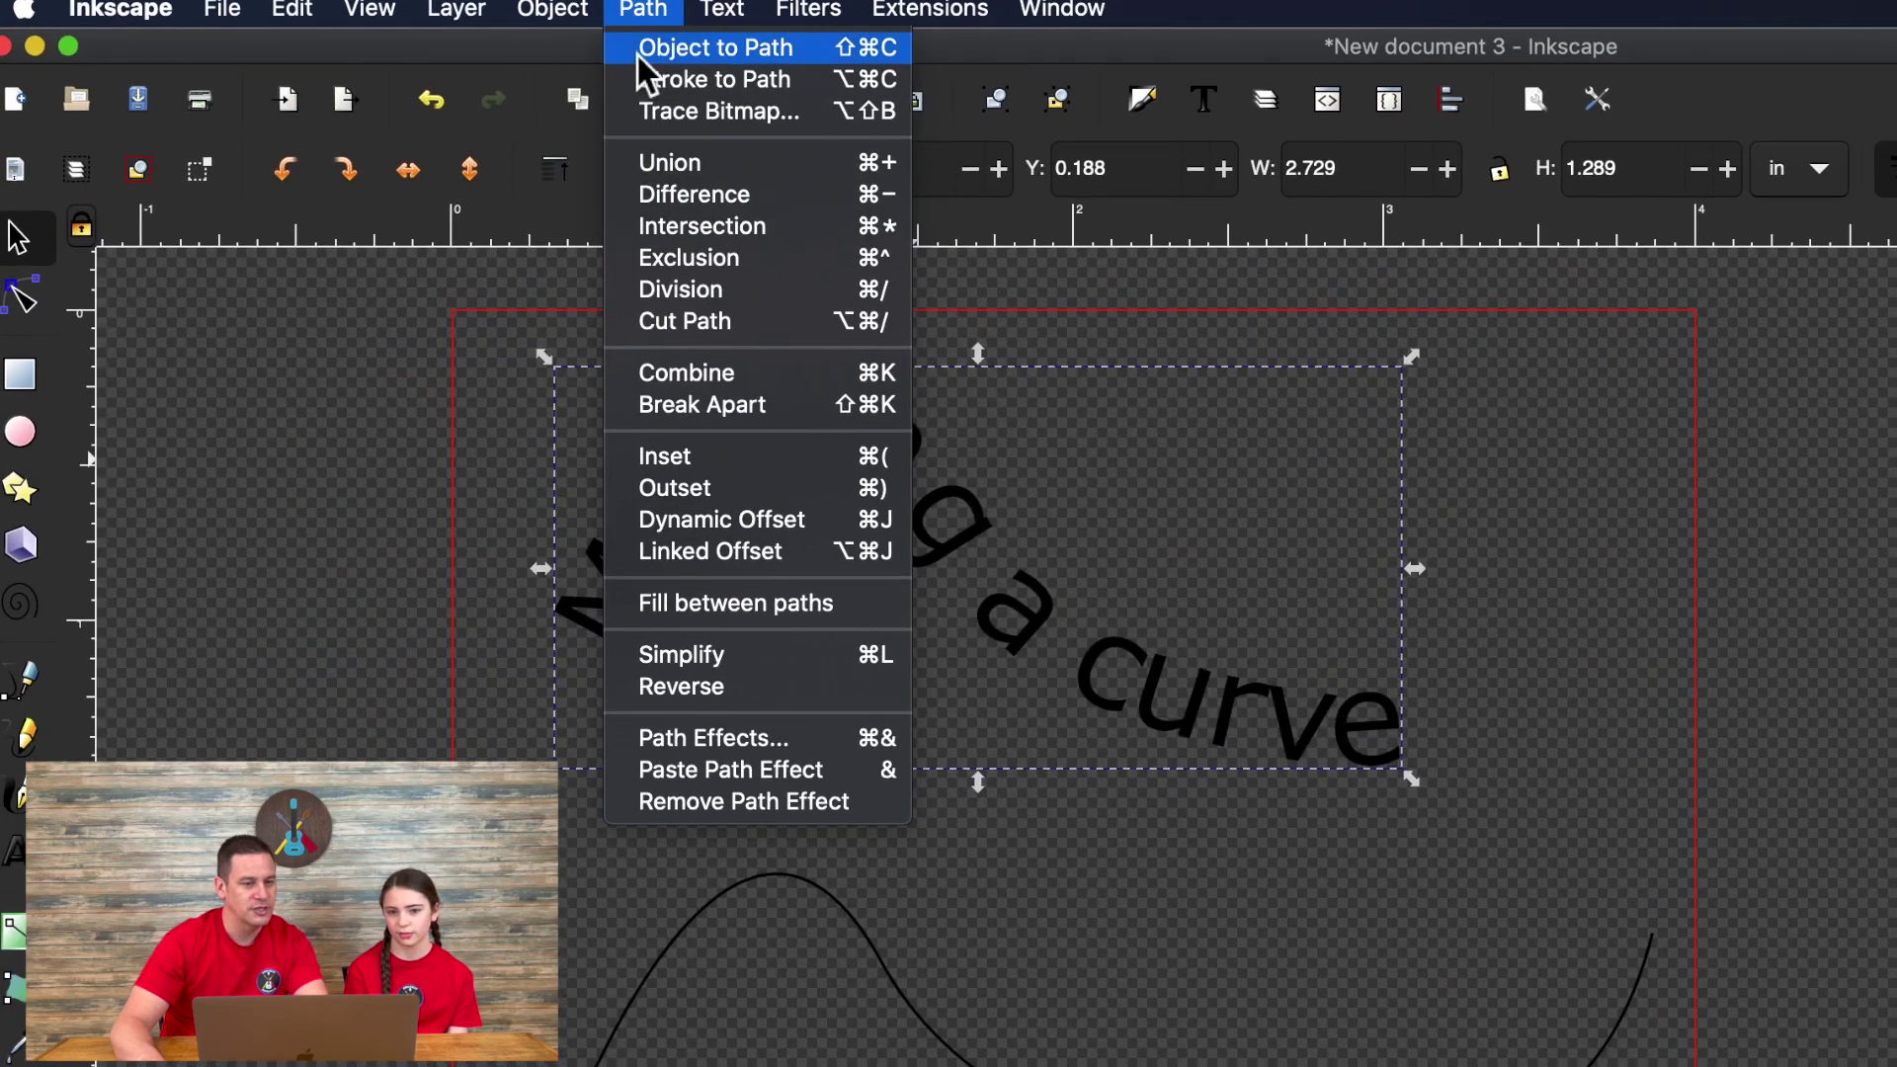
pyautogui.click(638, 55)
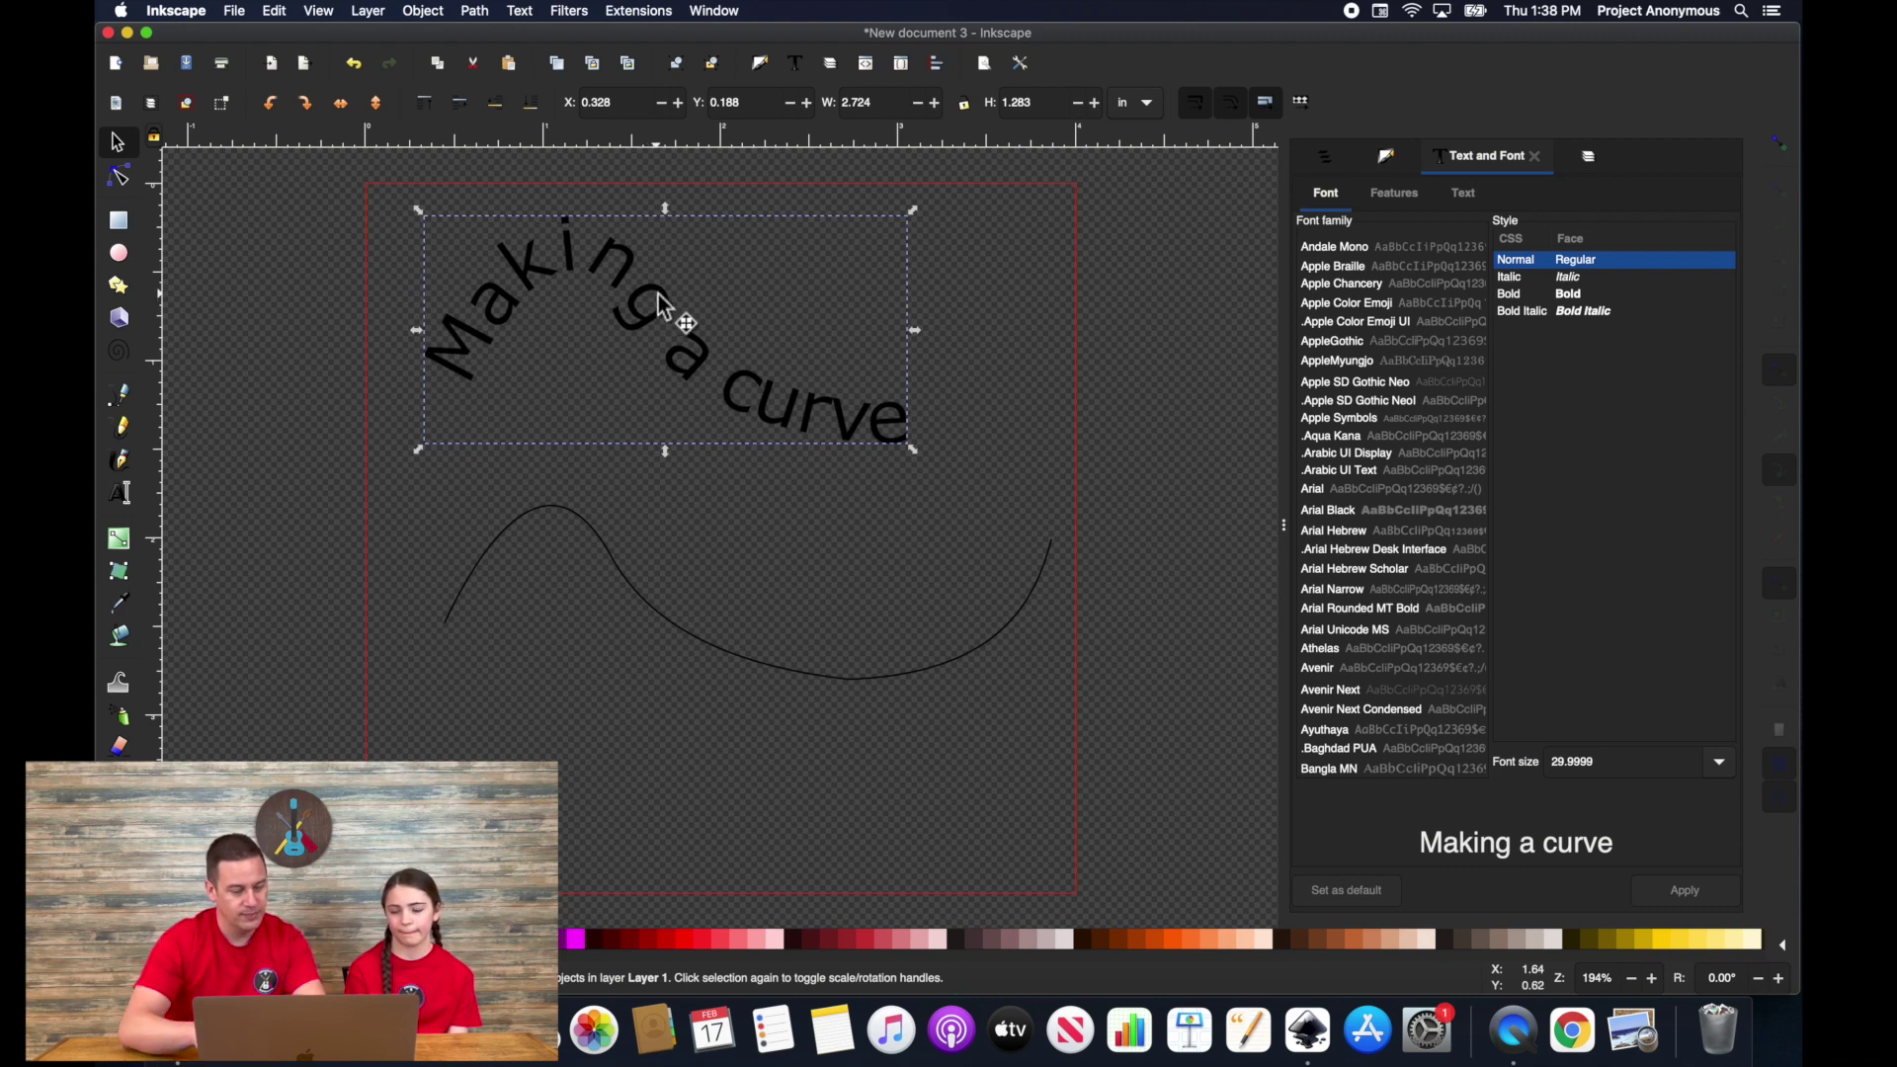
pyautogui.press('shift+super+g')
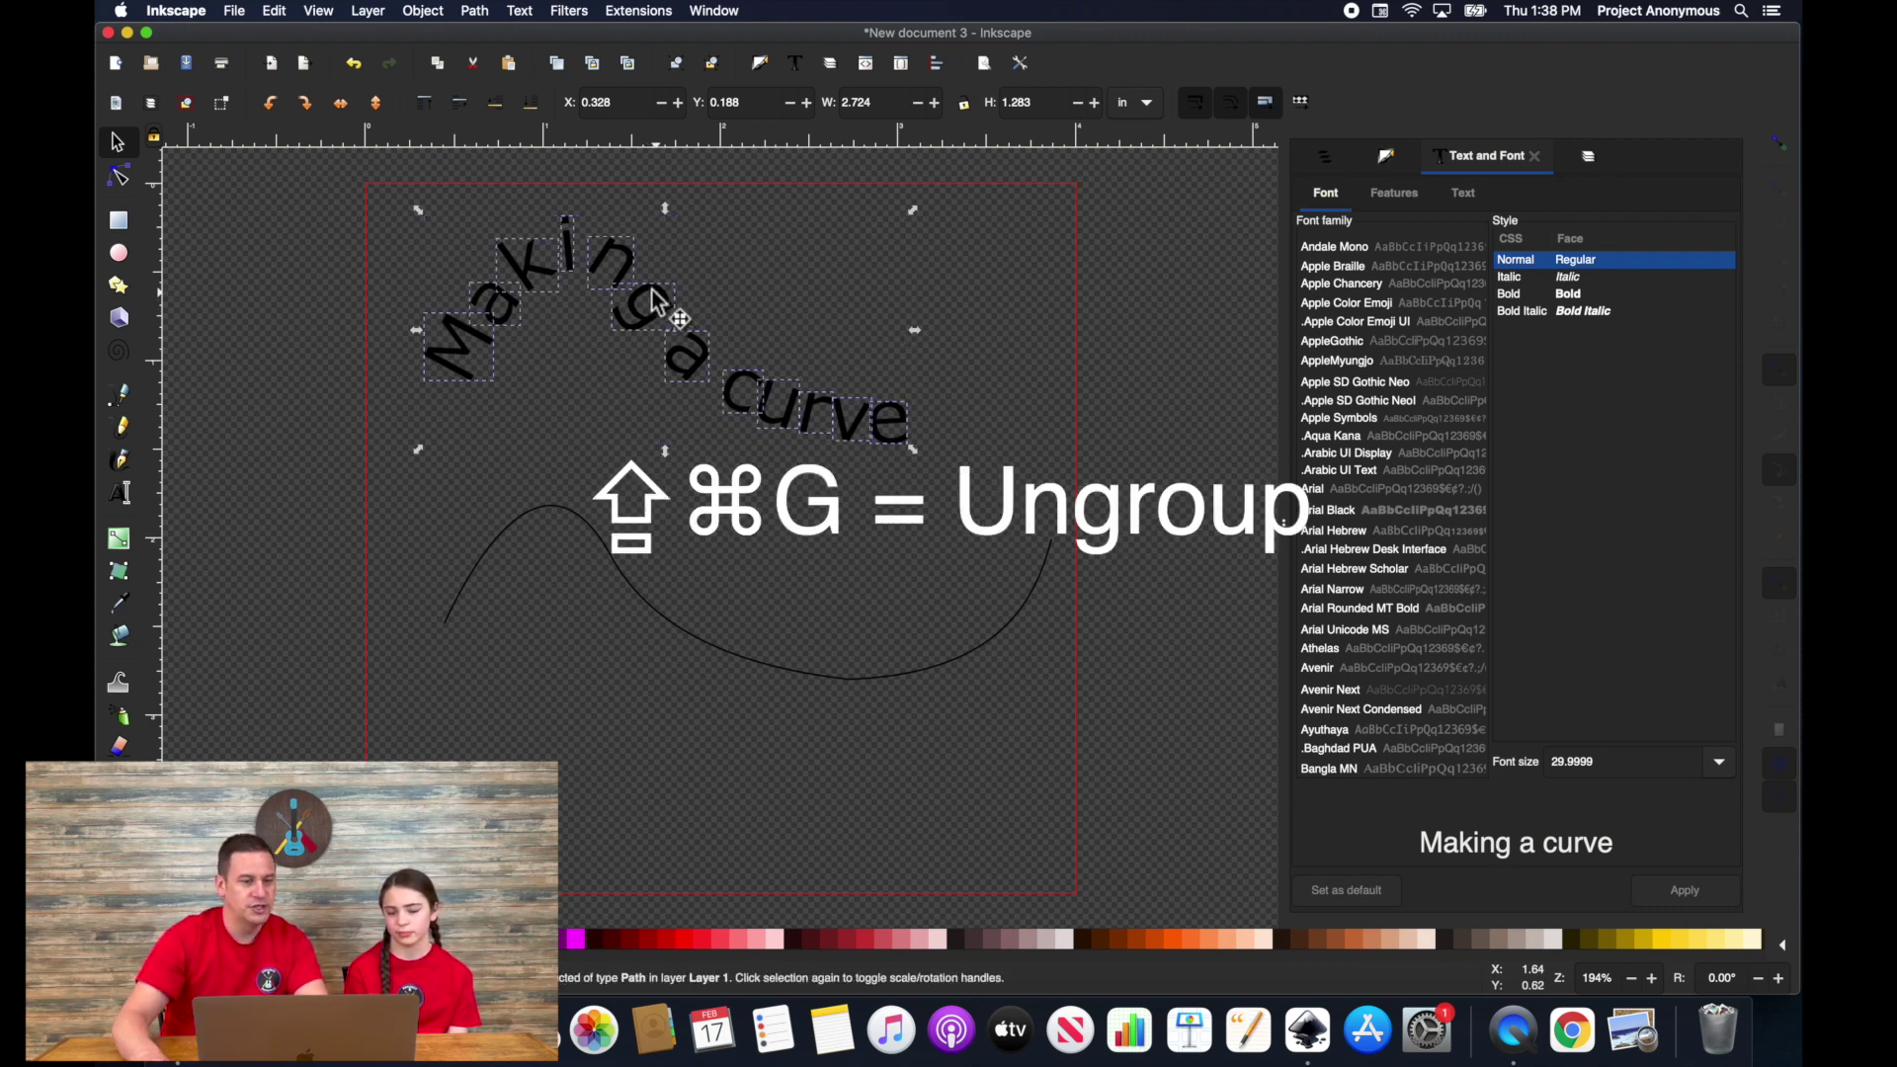
# Nudge the letter n slightly left and move the g up-left toward it.
pyautogui.click(611, 267)
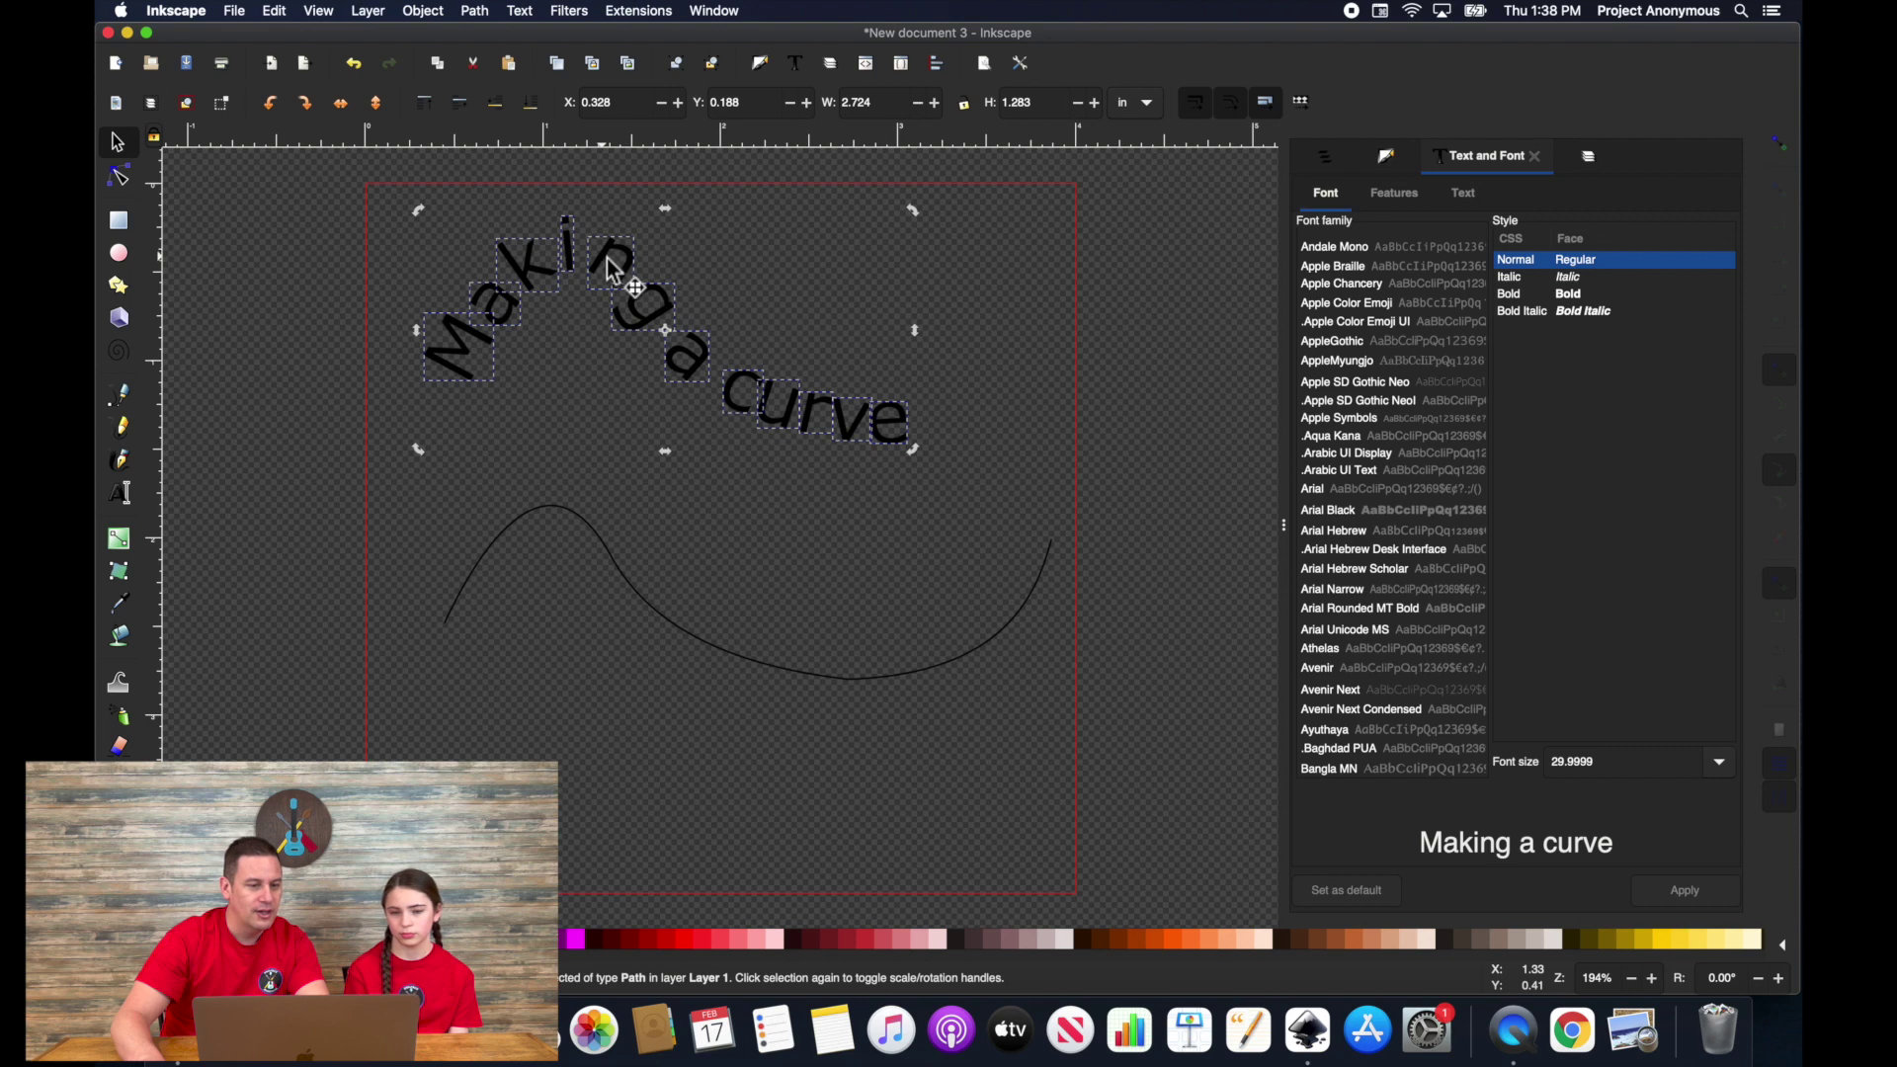
pyautogui.click(667, 249)
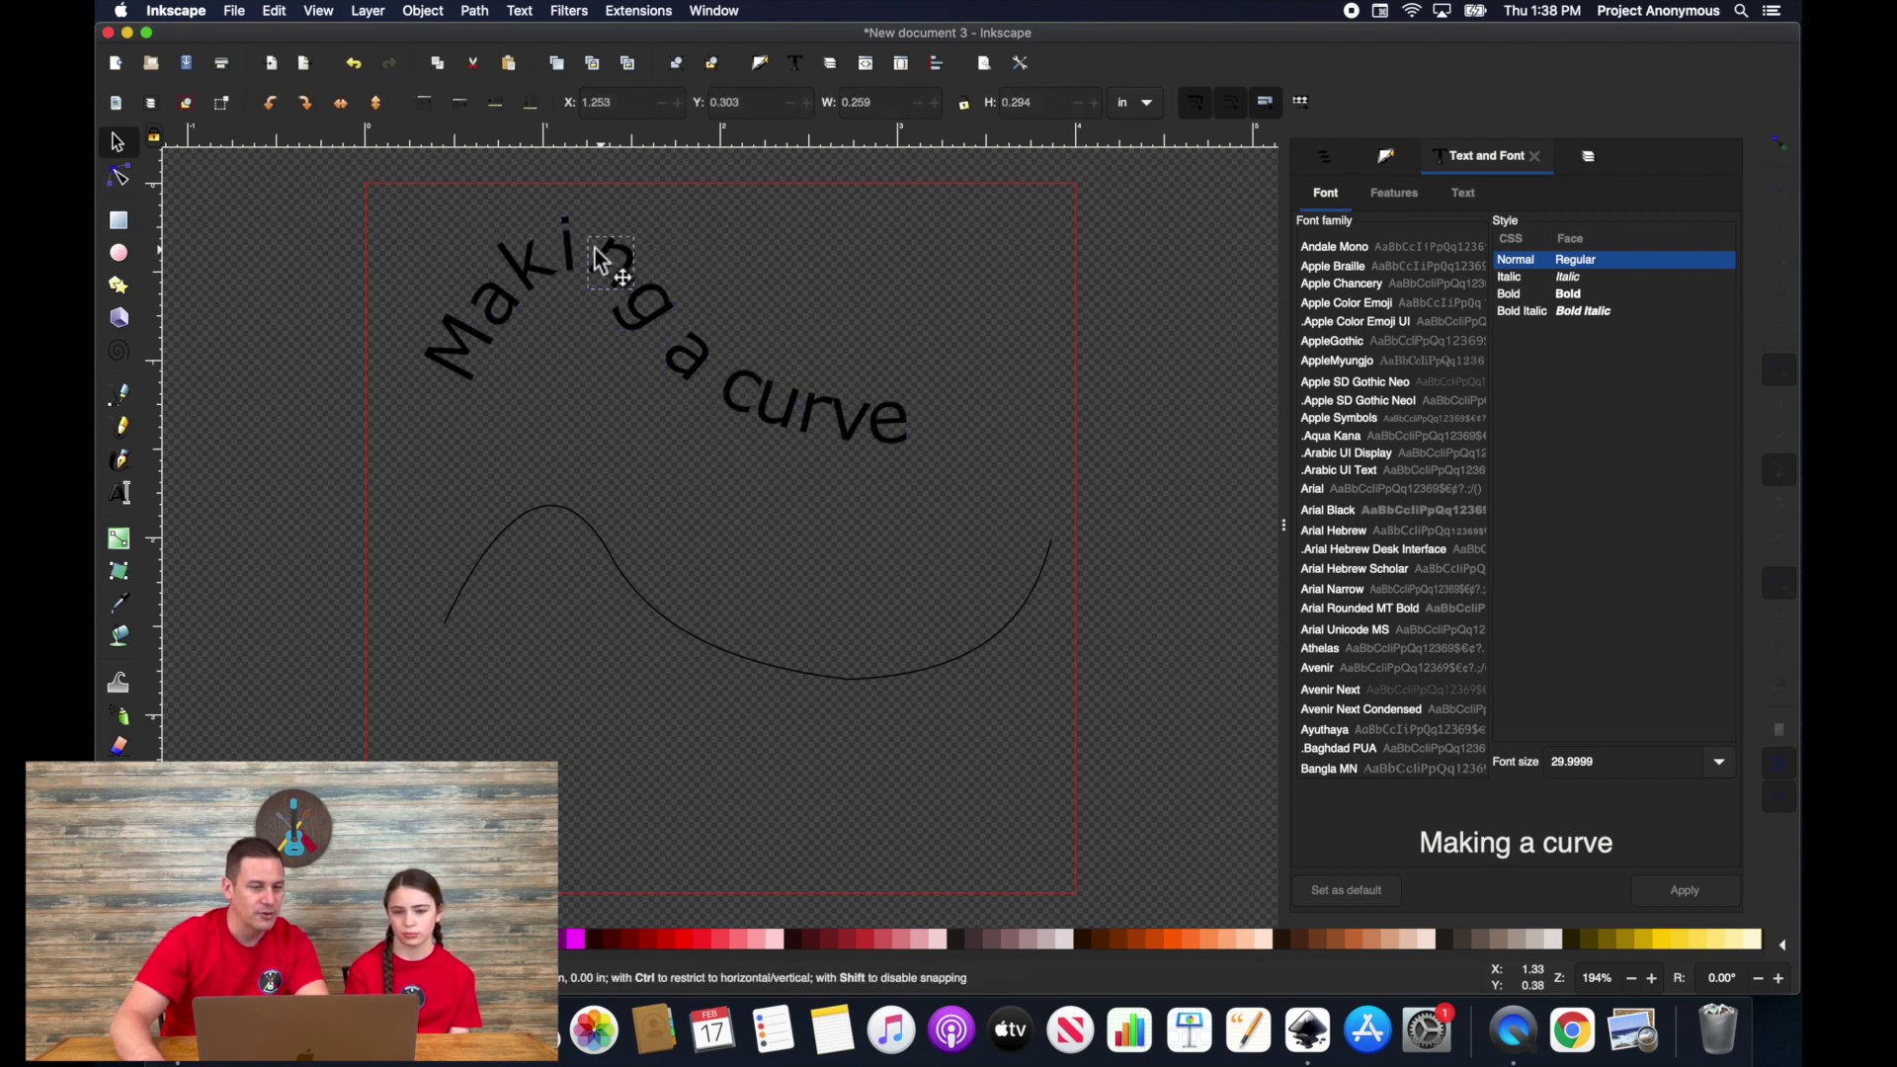
pyautogui.moveTo(603, 255); pyautogui.dragTo(594, 255)
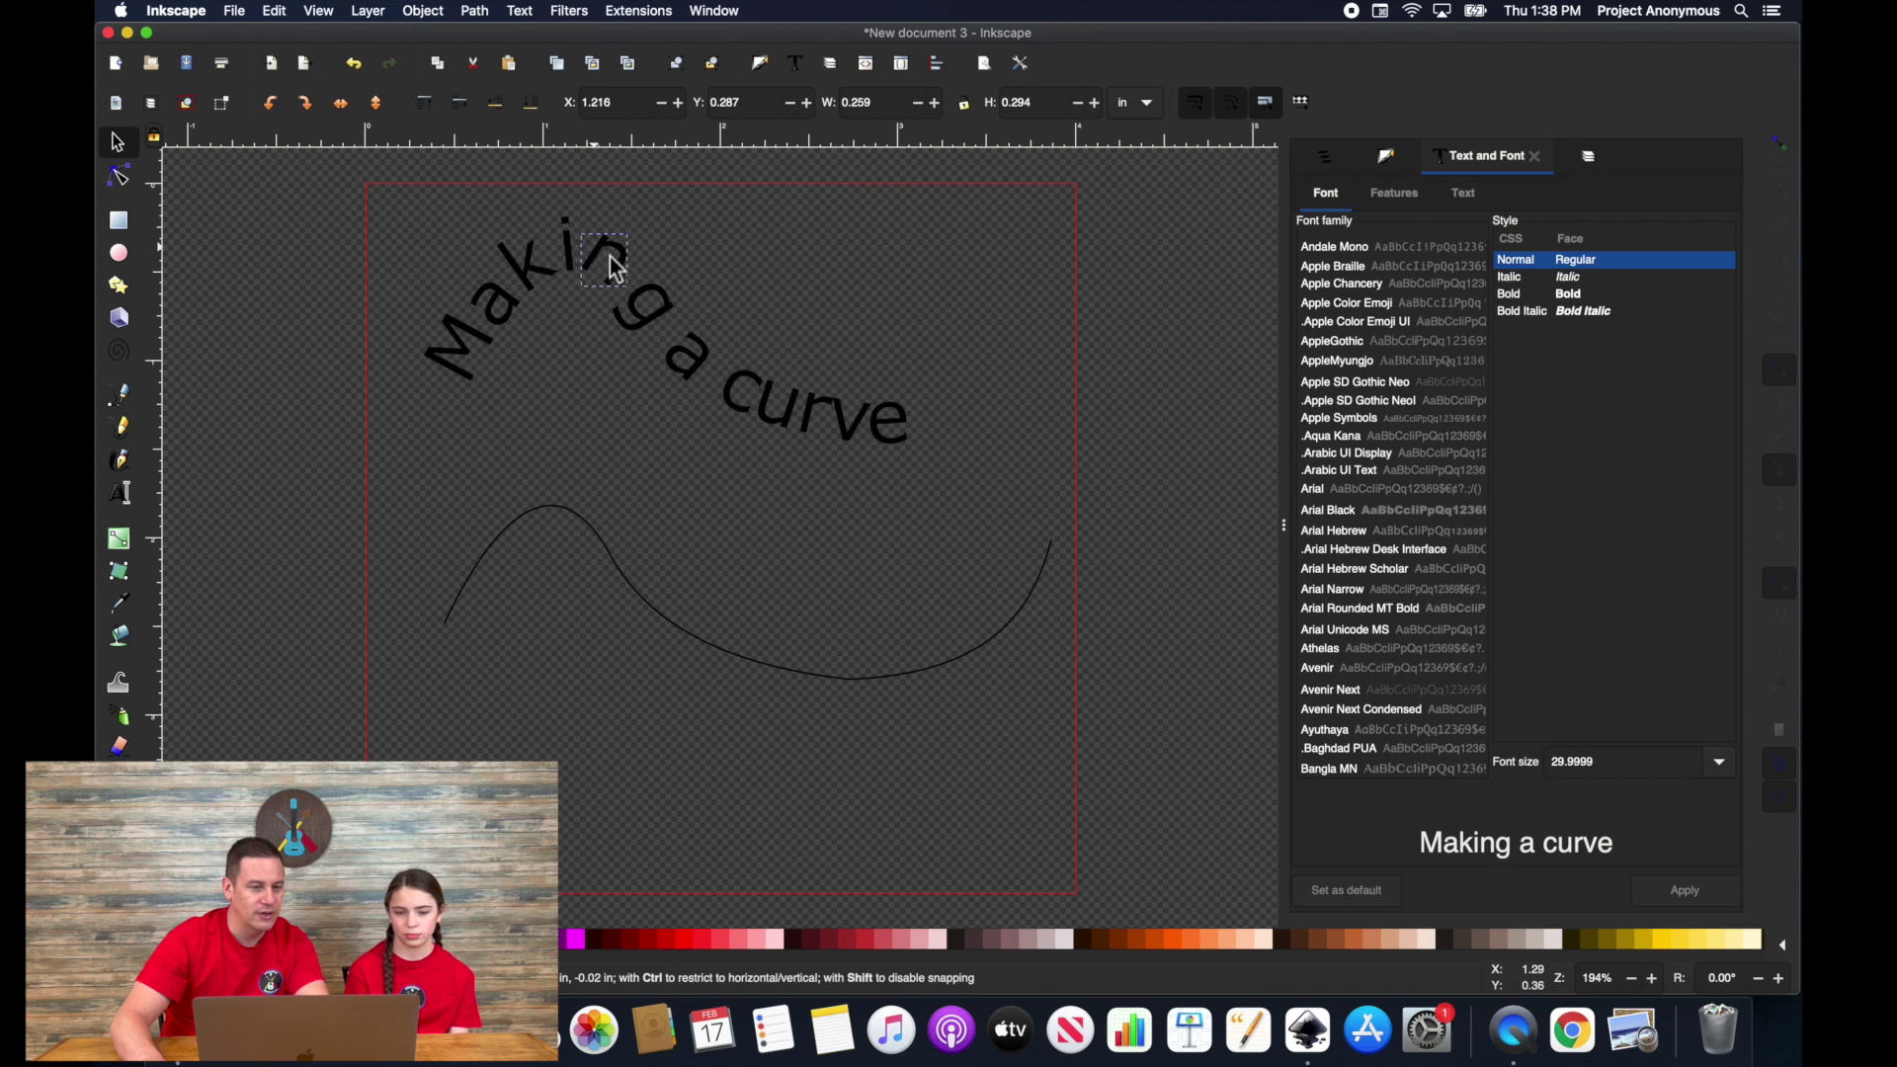
pyautogui.click(614, 267)
pyautogui.click(662, 306)
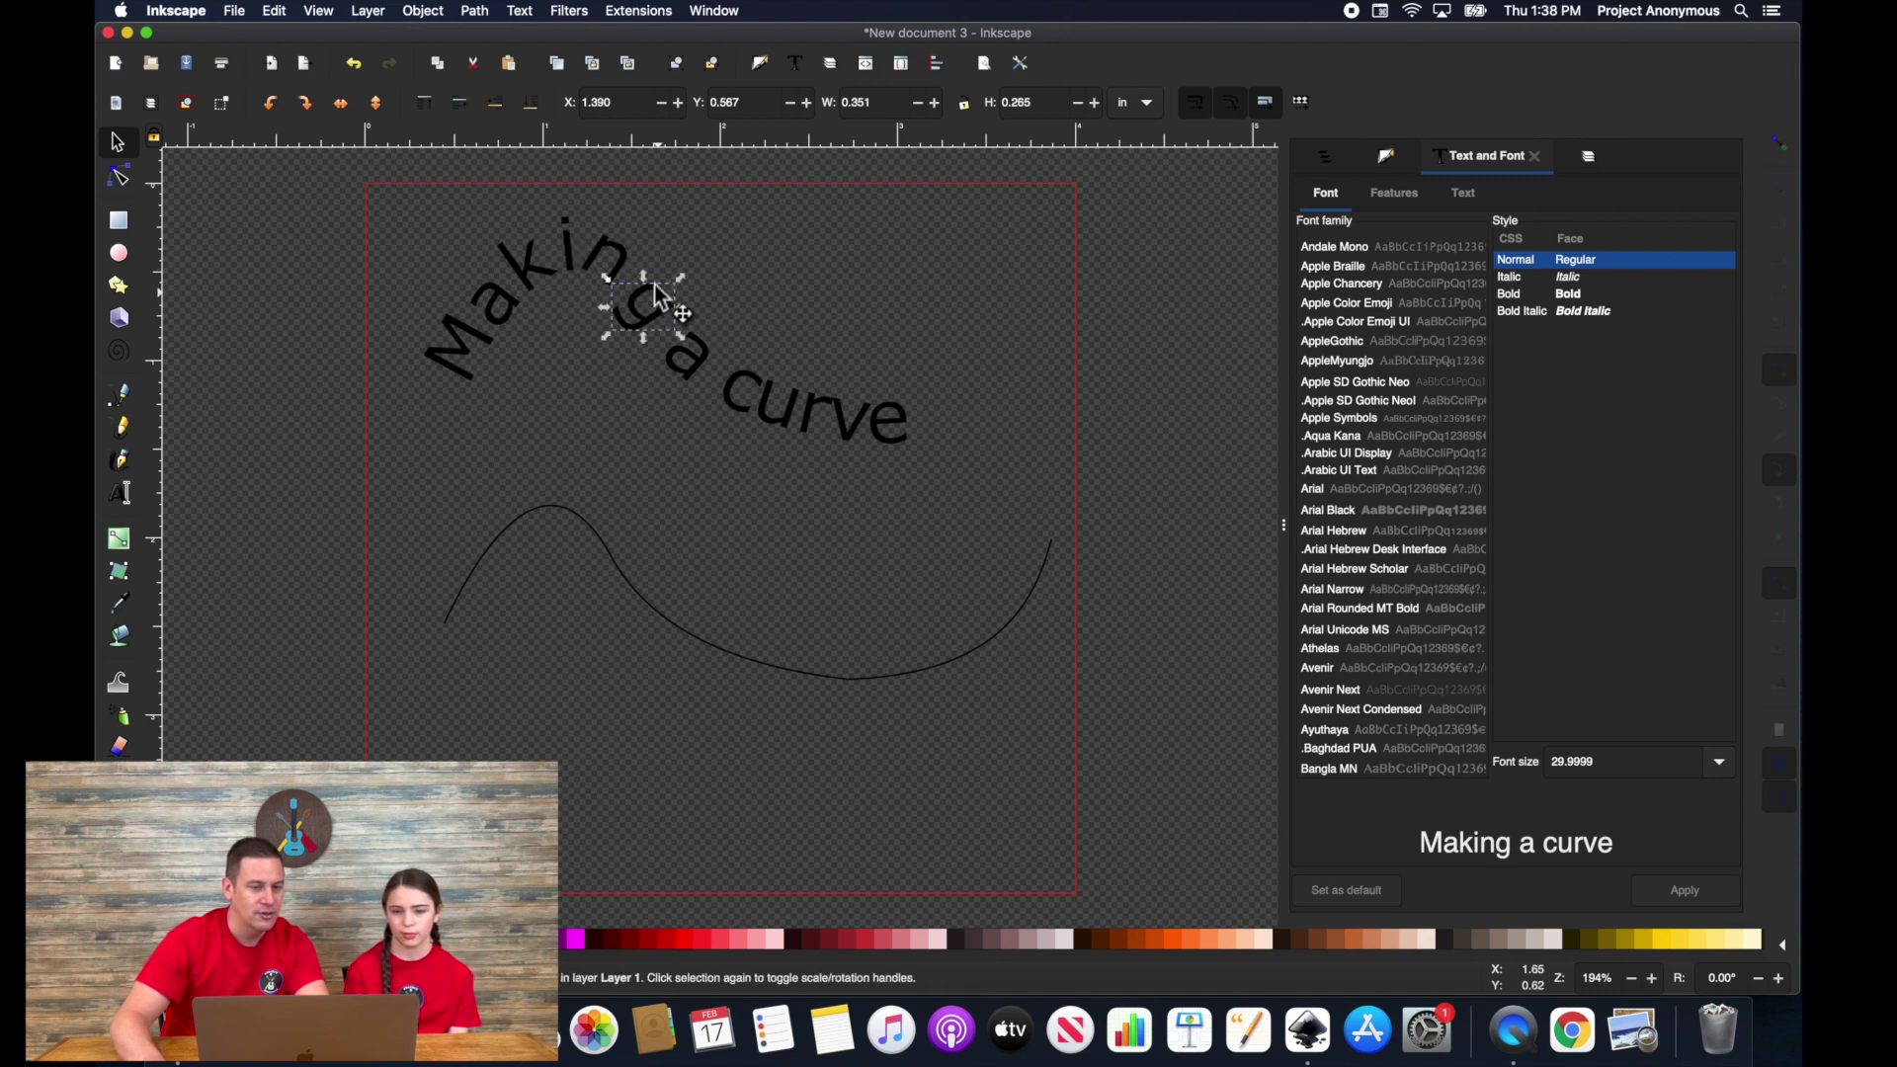
pyautogui.moveTo(654, 285); pyautogui.dragTo(652, 290)
pyautogui.click(906, 537)
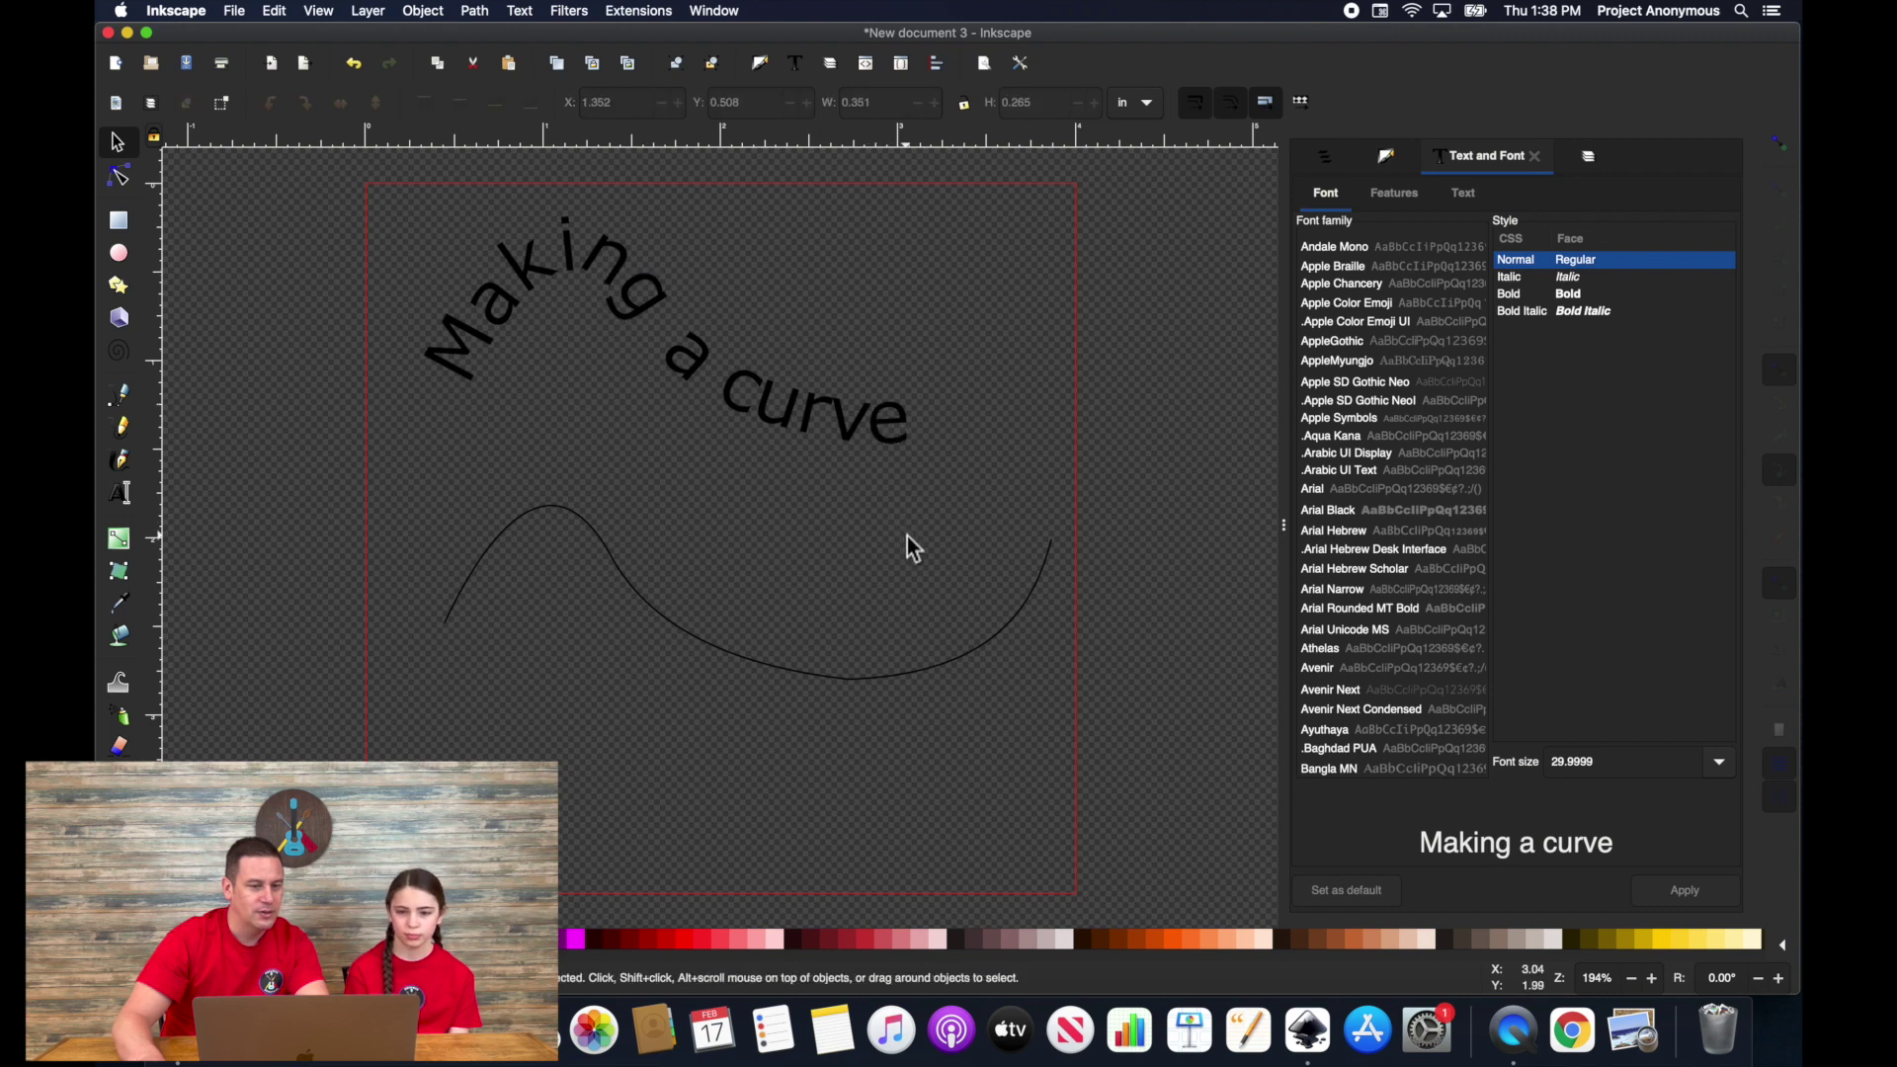